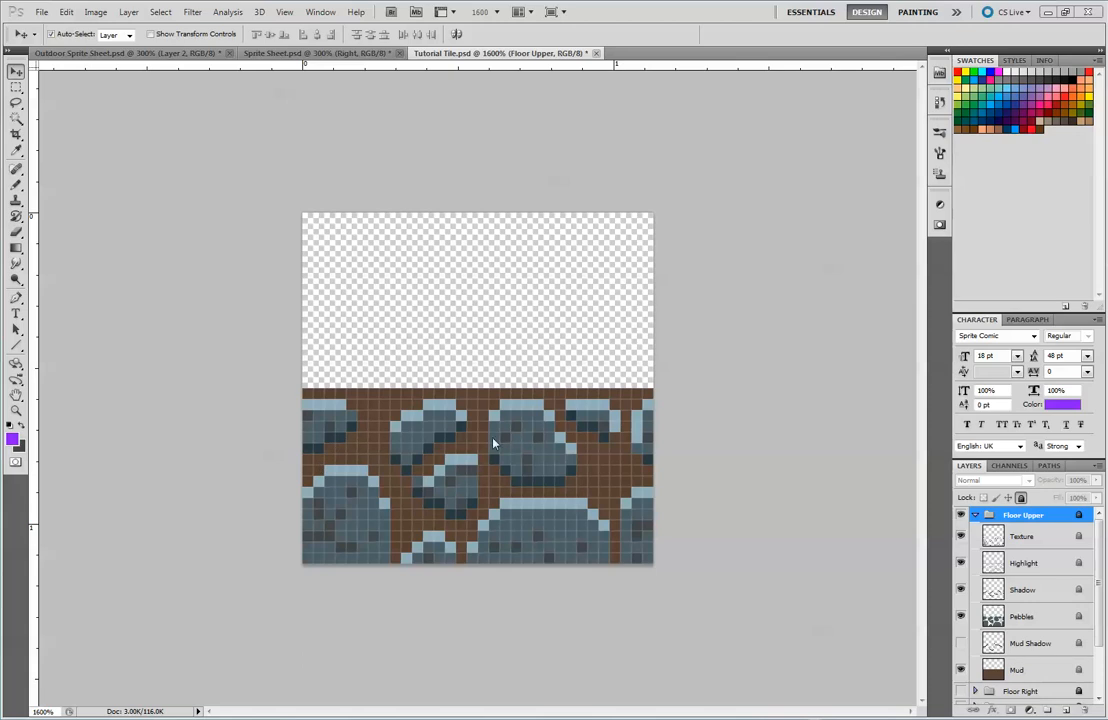
Unlock the Floor Upper group and make its Mud Shadow layer visible and active for erasing
{"action": "left_click", "coordinate": [962, 645]}
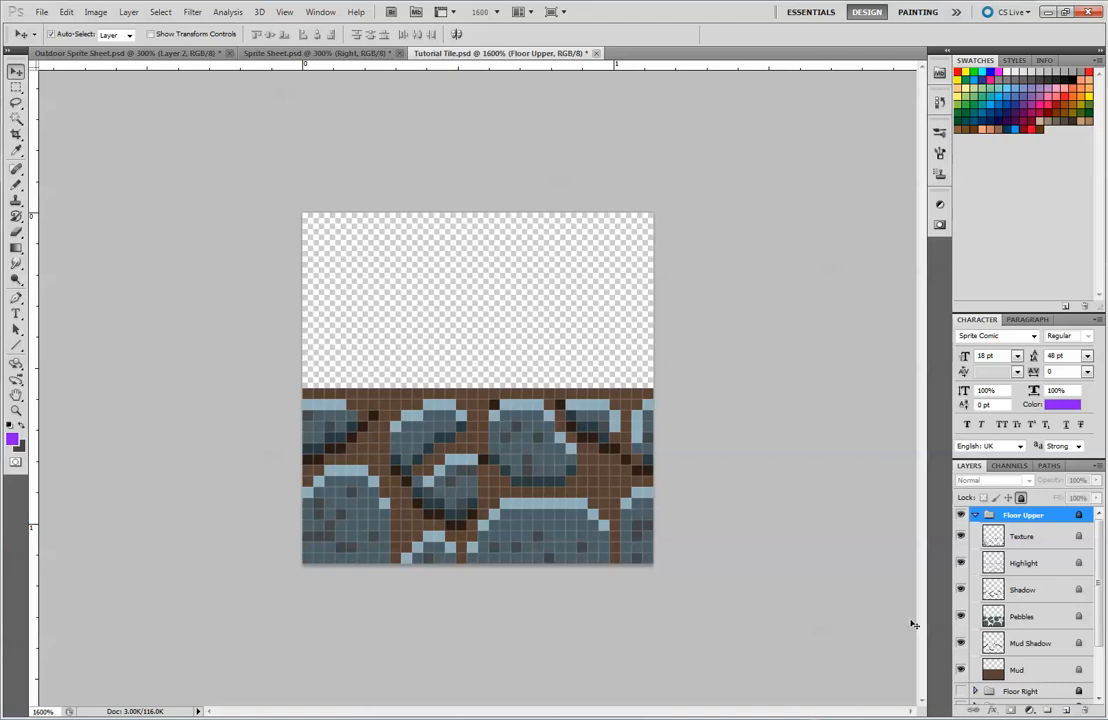
{"action": "left_click", "coordinate": [16, 231]}
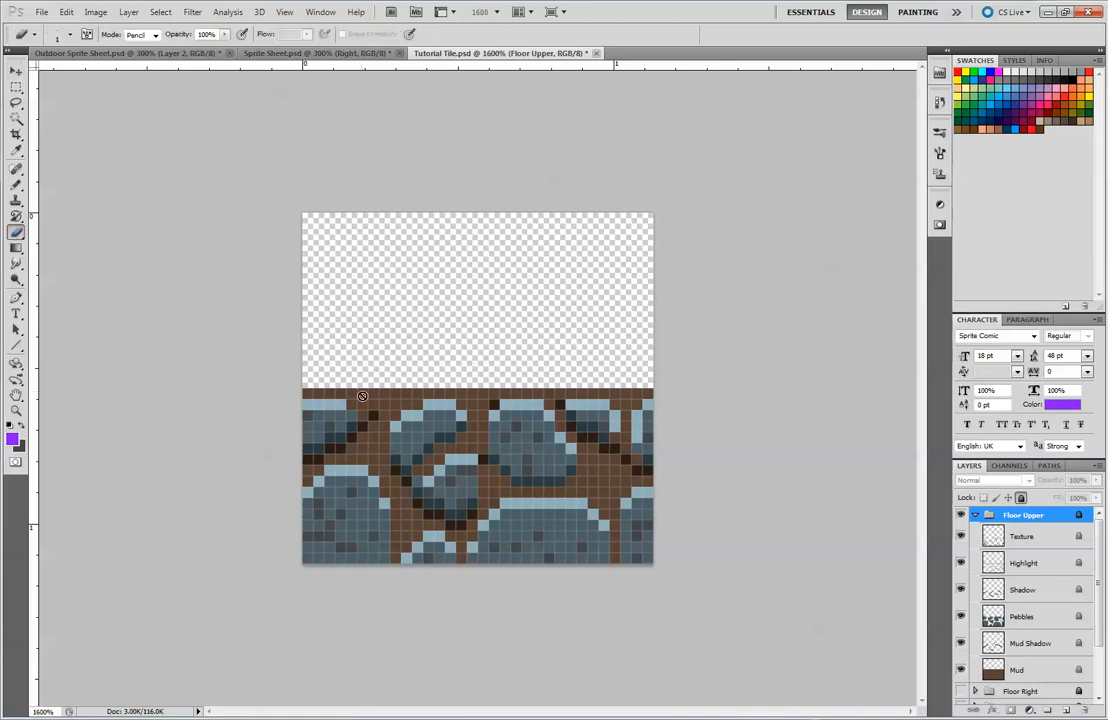
{"action": "left_click", "coordinate": [1030, 643]}
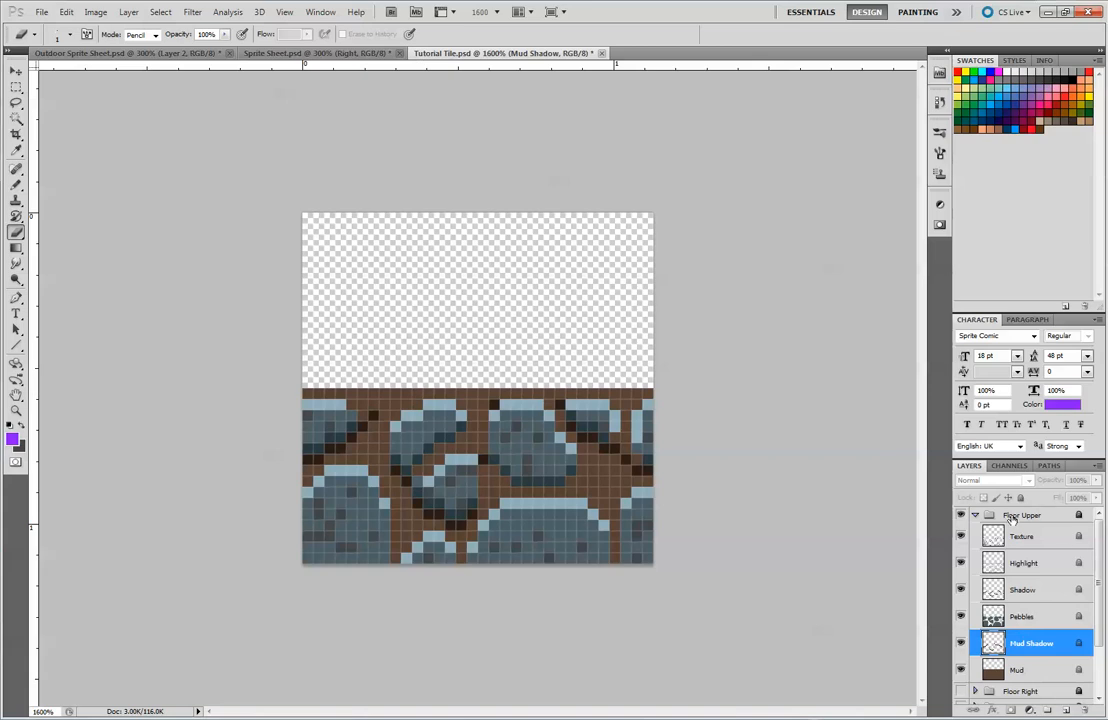
{"action": "left_click", "coordinate": [1025, 515]}
{"action": "left_click", "coordinate": [1030, 643]}
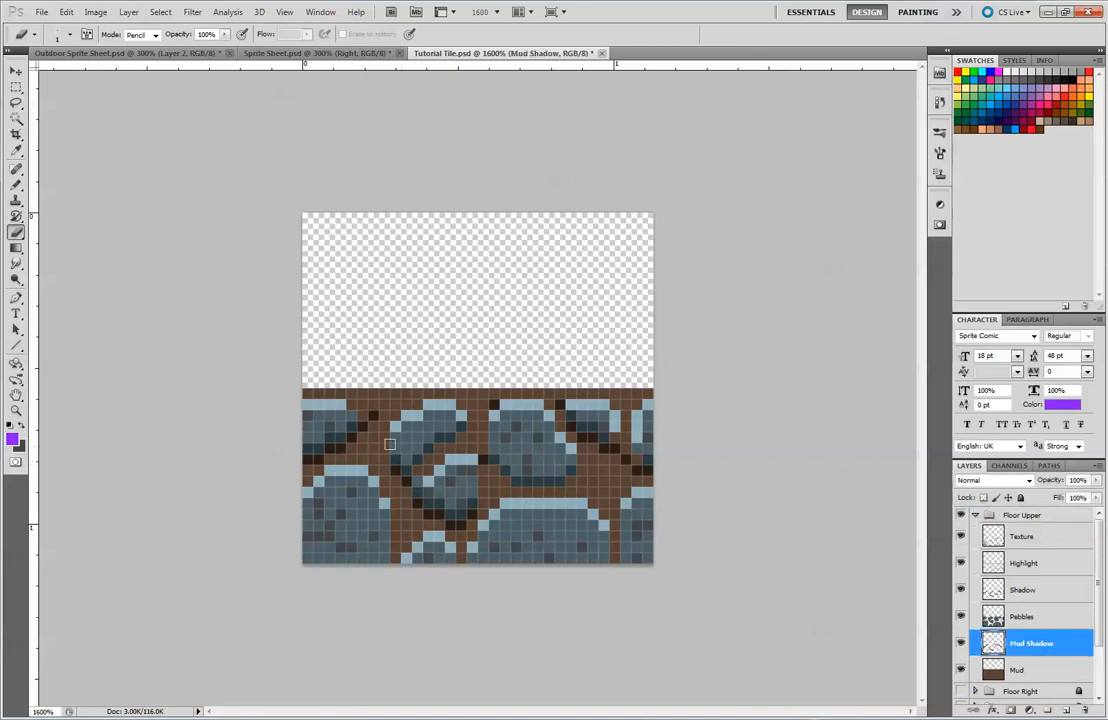
Erase the leftover mud shadow pixels around the upper pebbles and toward the tile's right edge
{"action": "left_click", "coordinate": [410, 478]}
{"action": "left_click", "coordinate": [560, 405]}
{"action": "left_click_drag", "start_coordinate": [618, 449], "coordinate": [582, 435]}
{"action": "left_click_drag", "start_coordinate": [637, 470], "coordinate": [655, 474]}
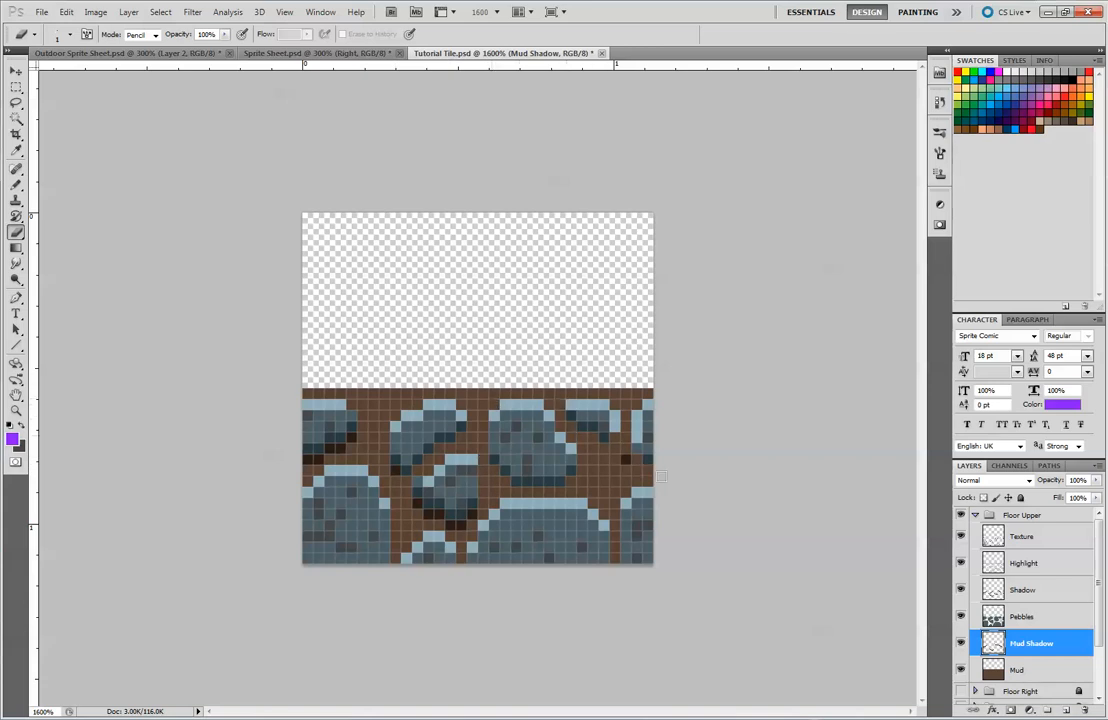
Try erasing the remaining mud shadow pixels under the left and middle pebbles, and undo those erasures
{"action": "left_click_drag", "start_coordinate": [462, 525], "coordinate": [426, 512]}
{"action": "left_click", "coordinate": [396, 470]}
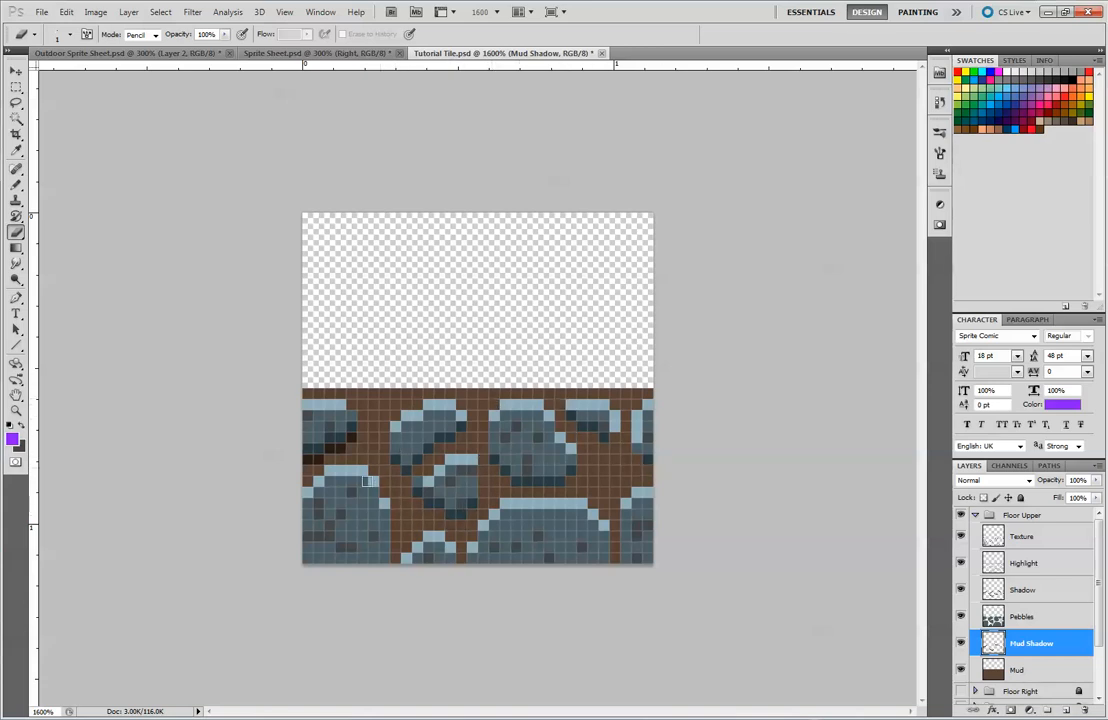
{"action": "mouse_move", "coordinate": [352, 437]}
{"action": "left_mouse_down"}
{"action": "mouse_move", "coordinate": [312, 459]}
{"action": "mouse_move", "coordinate": [345, 446]}
{"action": "left_mouse_up"}
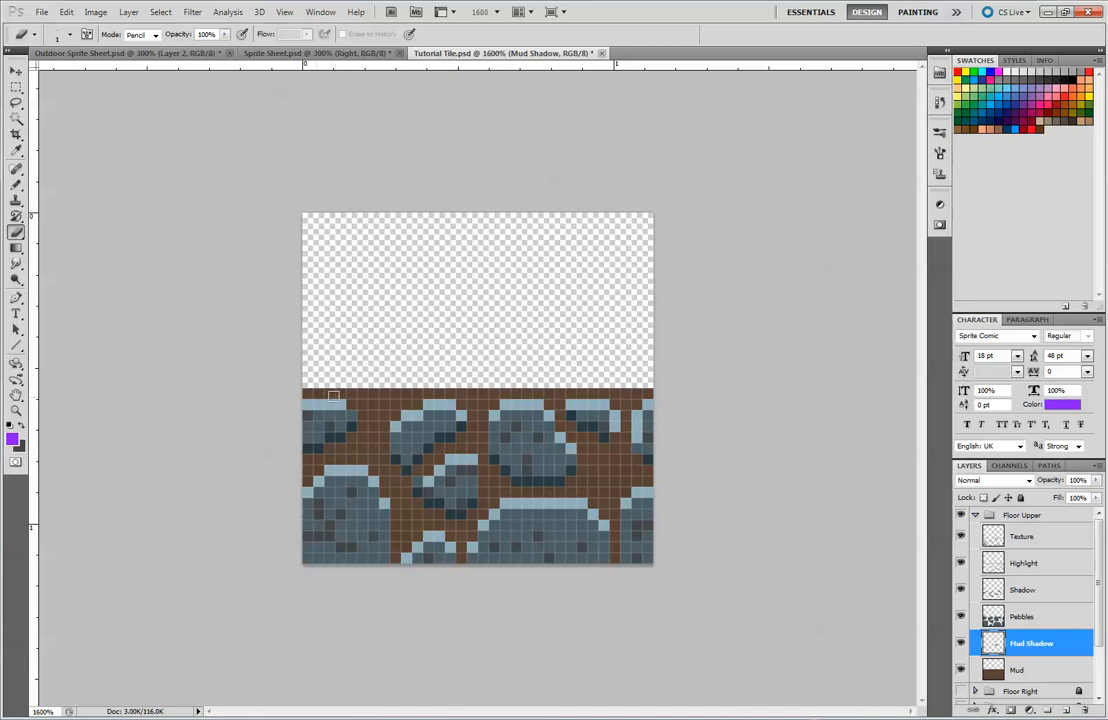
{"action": "key", "text": "ctrl+alt+z"}
{"action": "key", "text": "ctrl+alt+z"}
{"action": "key", "text": "ctrl+alt+z"}
{"action": "key", "text": "ctrl+alt+z"}
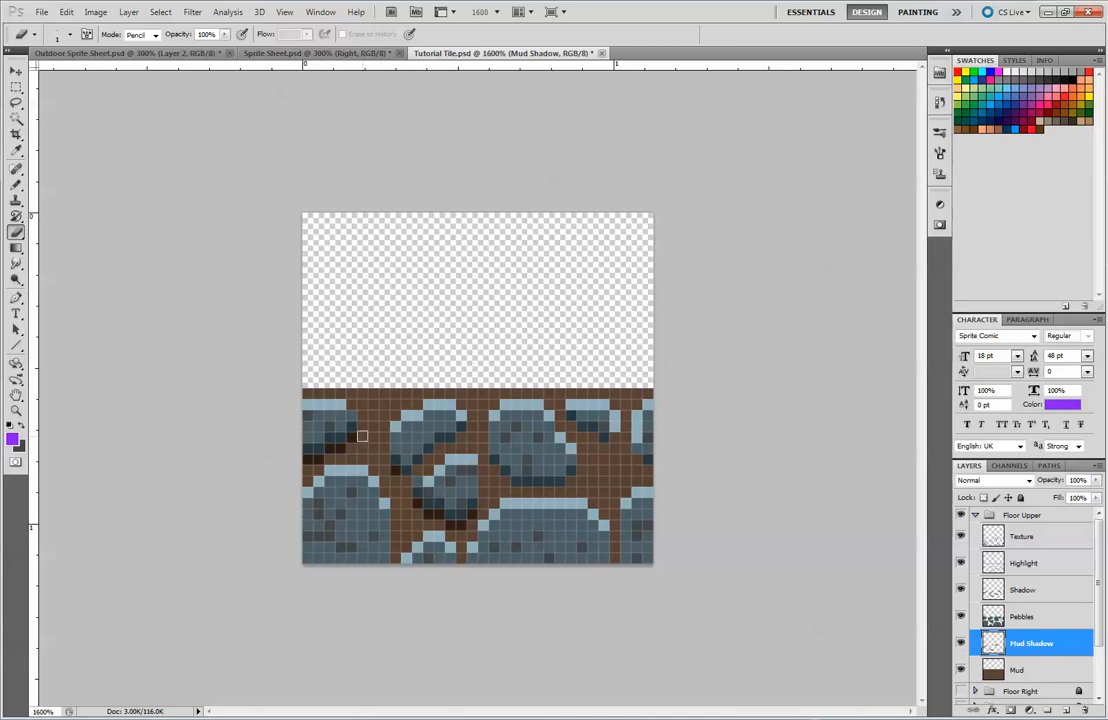
Sample the dark brown shadow colour and pencil new mud shadows beneath the upper pebbles
{"action": "key", "text": "b"}
{"action": "left_click", "coordinate": [360, 437], "text": "alt"}
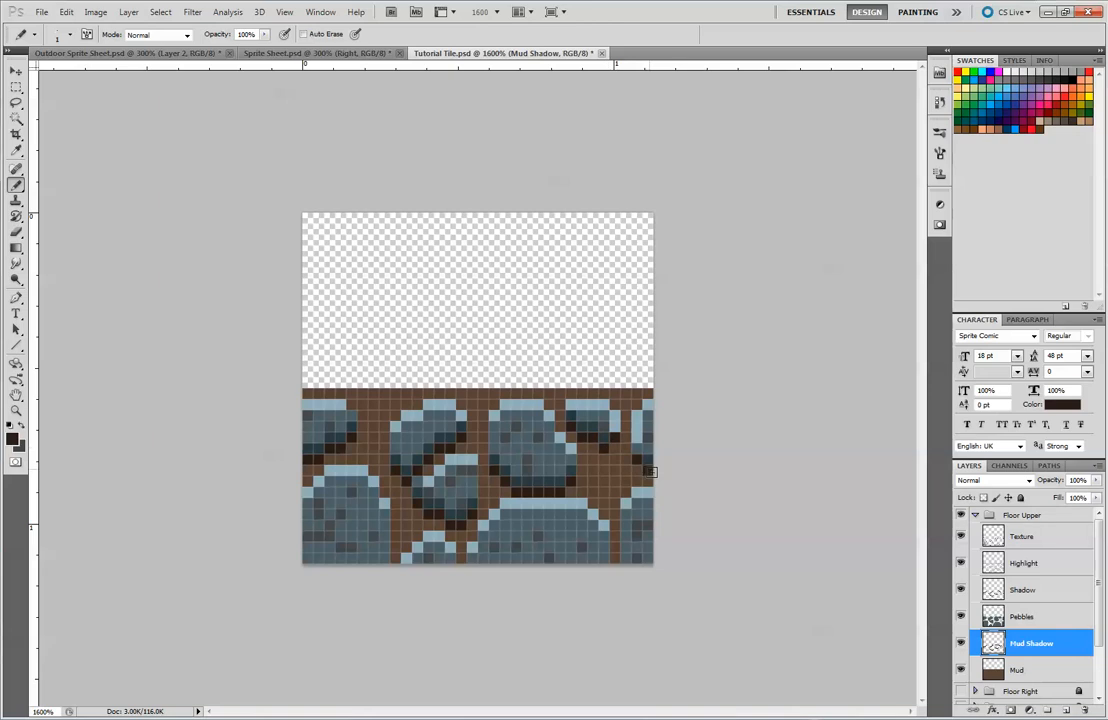
Select the lower half of the tile with a fixed-size marquee of 32 x 16 px
{"action": "left_click", "coordinate": [18, 87]}
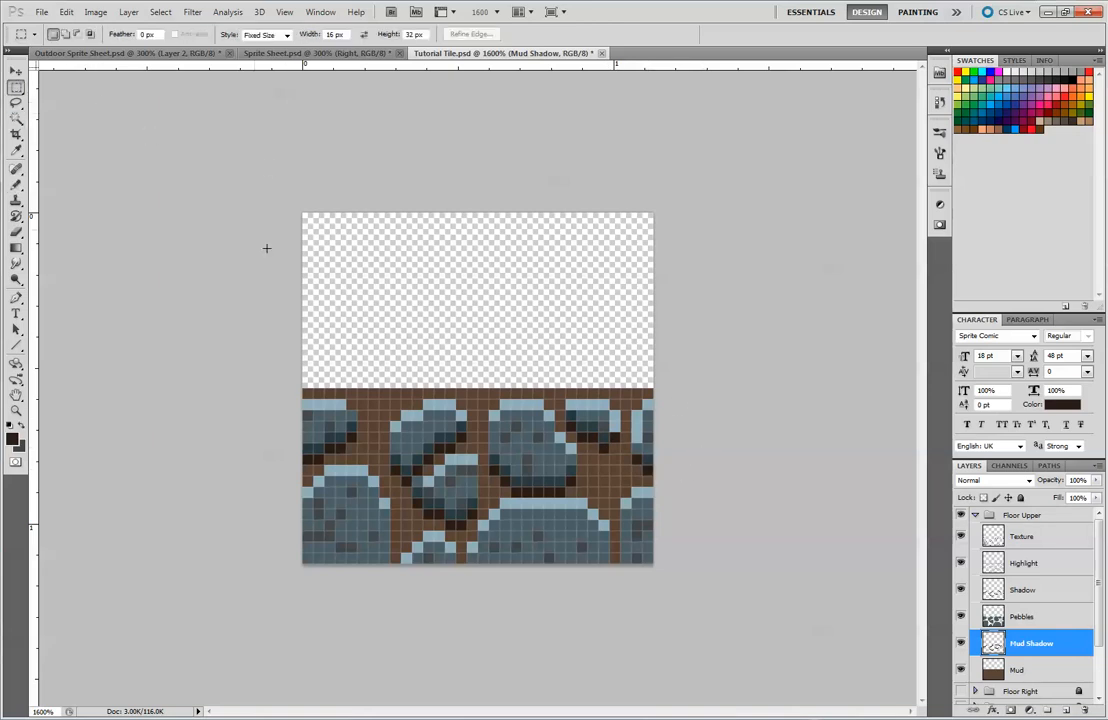
{"action": "left_click", "coordinate": [331, 35]}
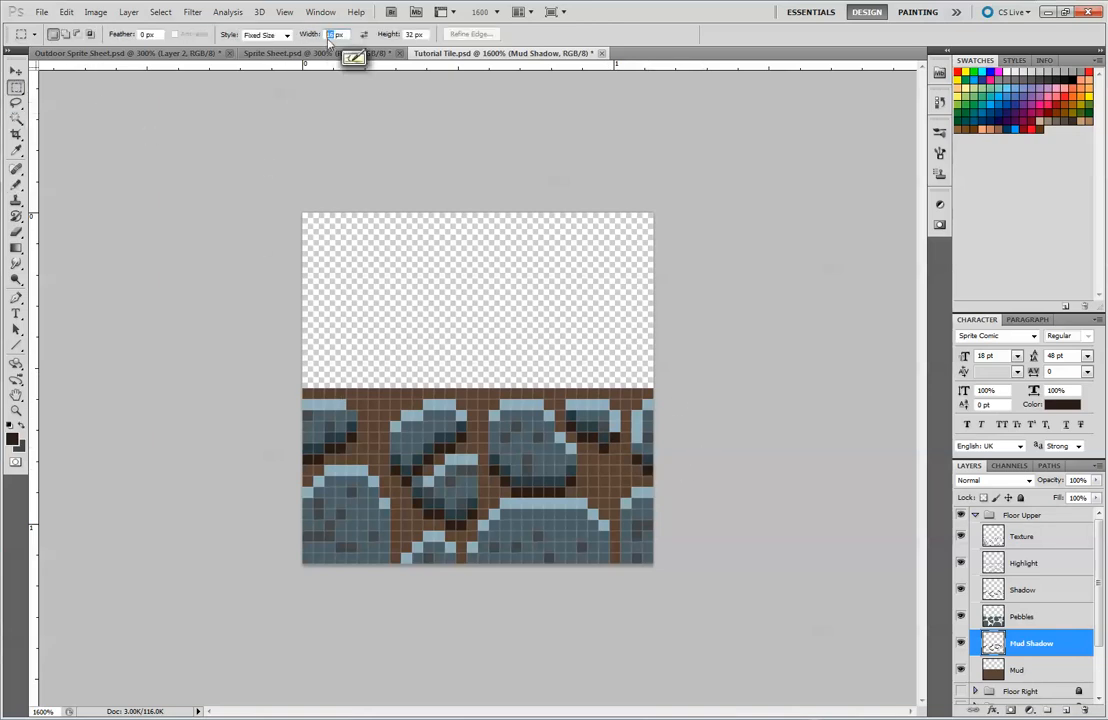
{"action": "type", "text": "32"}
{"action": "left_click", "coordinate": [410, 34]}
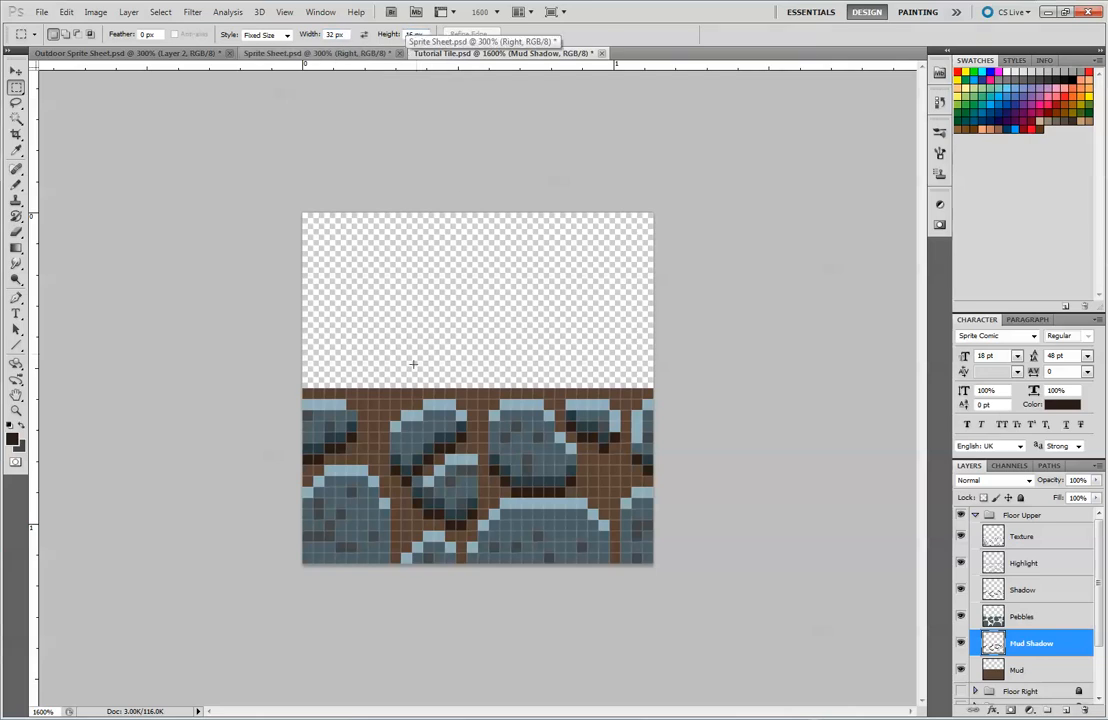
{"action": "left_click_drag", "start_coordinate": [351, 437], "coordinate": [371, 463]}
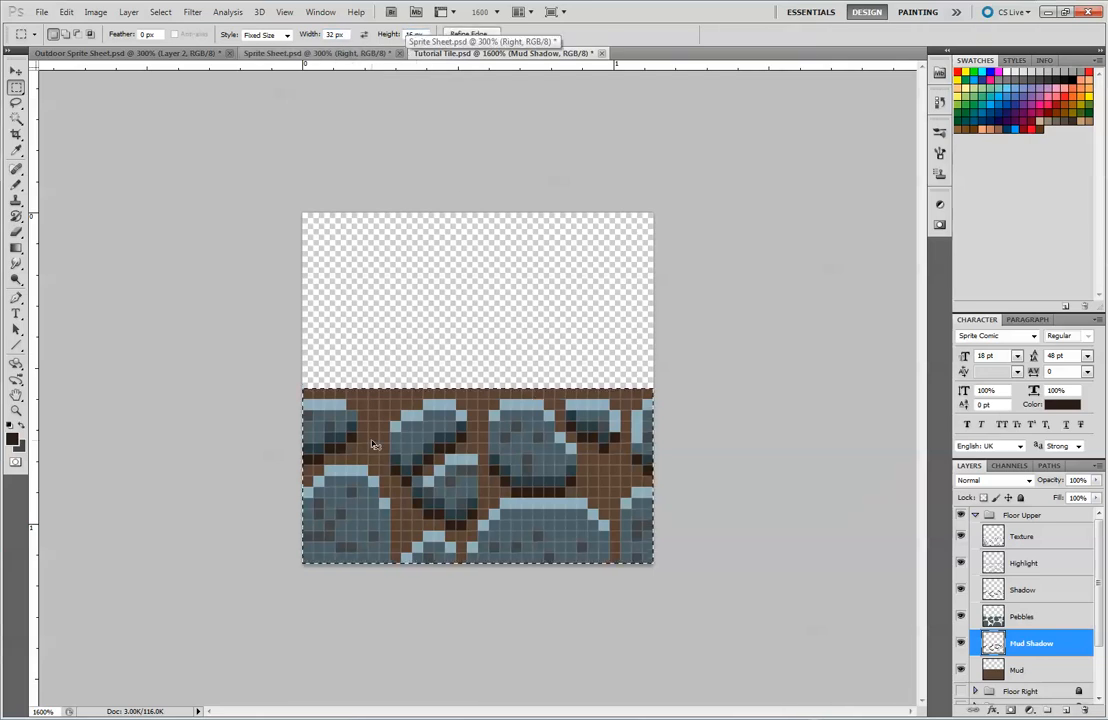
Paste the copied strip into Outdoor Sprite Sheet.psd and fit it above the stone floor's centre to complete the cross
{"action": "left_click", "coordinate": [204, 53]}
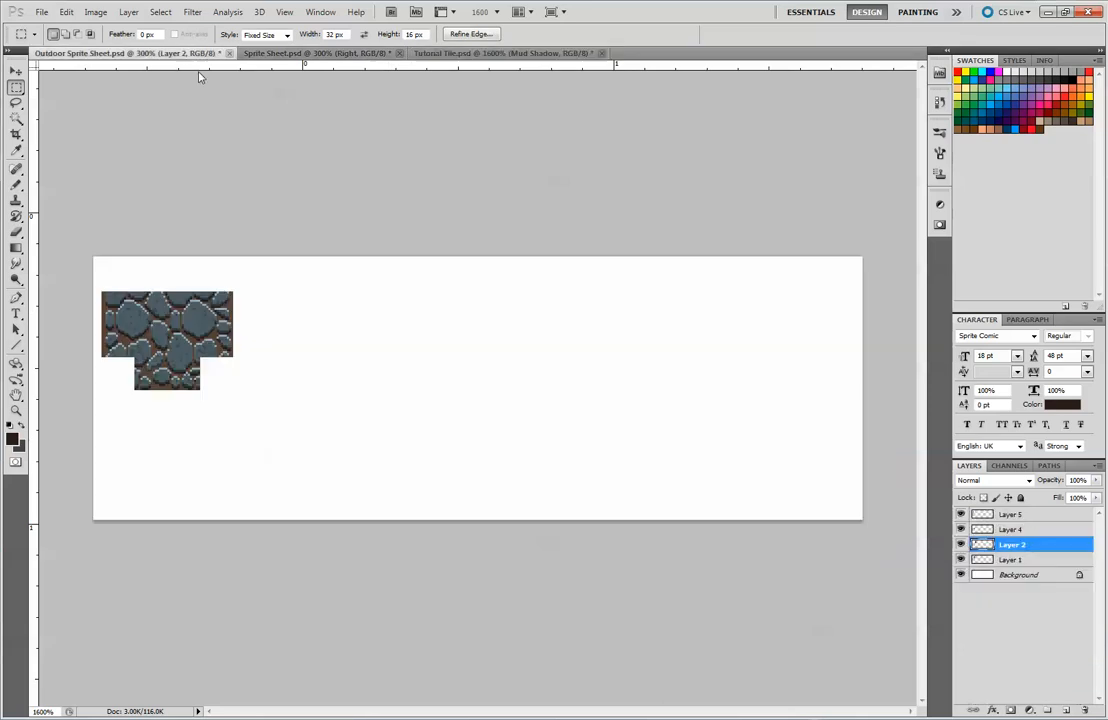
{"action": "key", "text": "ctrl+v"}
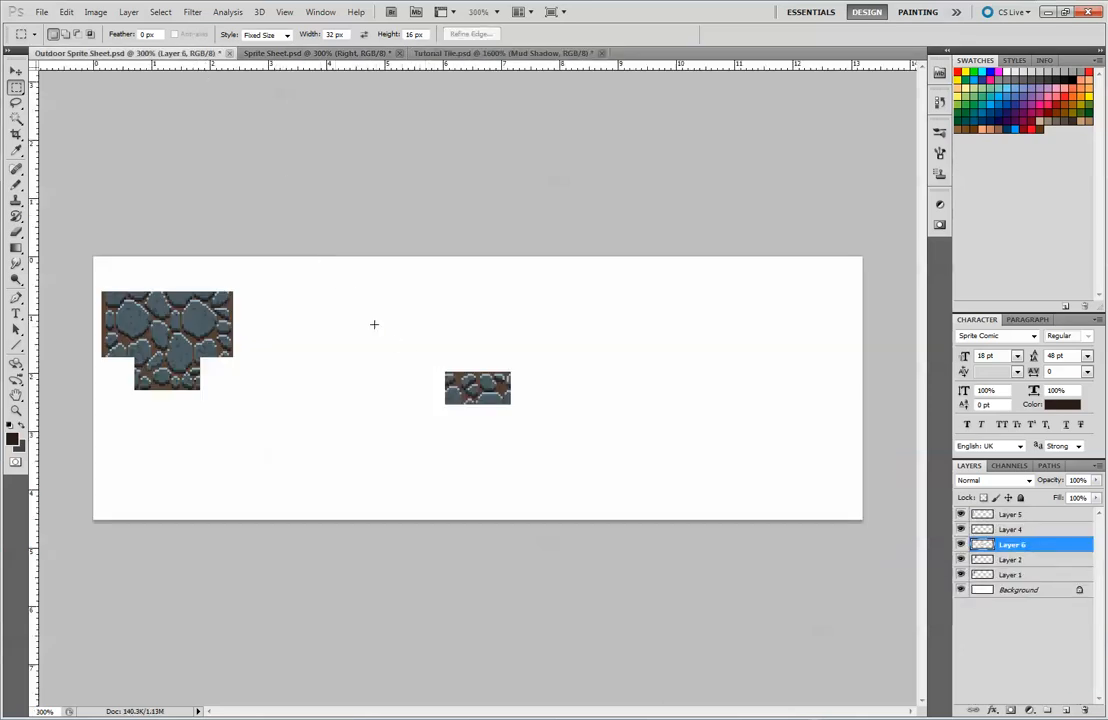
{"action": "key", "text": "v"}
{"action": "left_click_drag", "start_coordinate": [480, 395], "coordinate": [180, 282]}
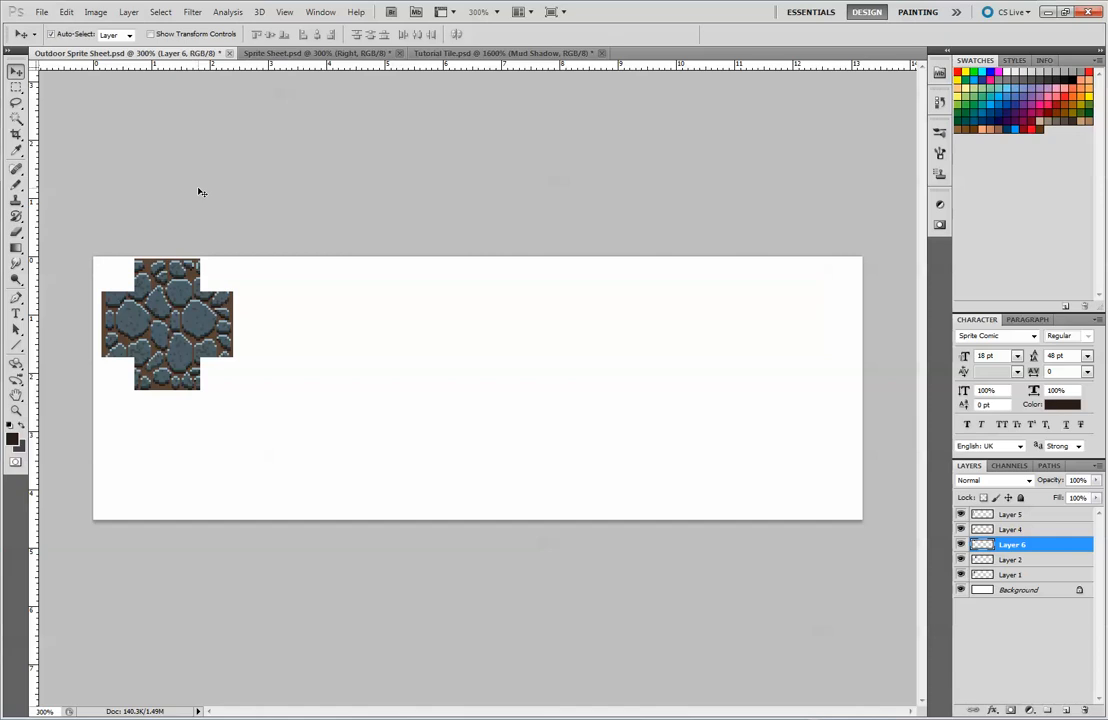
Examine up close how the pieces of the stone-floor cross join in the sprite sheet
{"action": "left_click", "coordinate": [368, 361]}
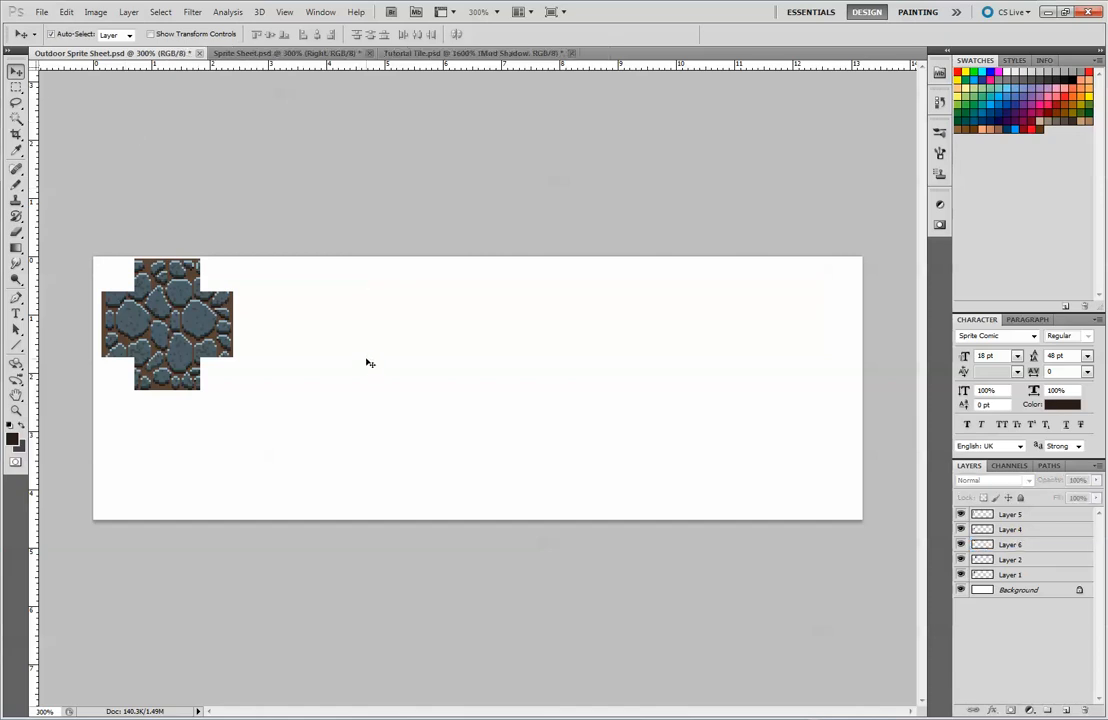
{"action": "key", "text": "ctrl+plus"}
{"action": "left_click_drag", "start_coordinate": [368, 362], "coordinate": [541, 455]}
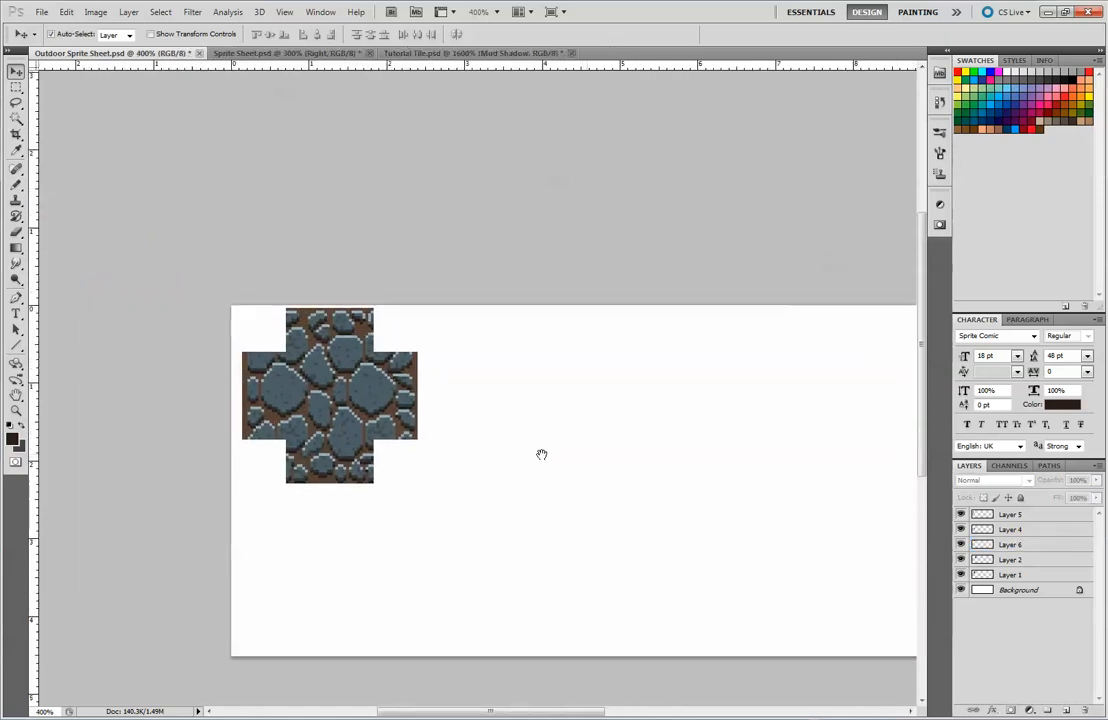
{"action": "key", "text": "ctrl+plus"}
{"action": "key", "text": "ctrl+plus"}
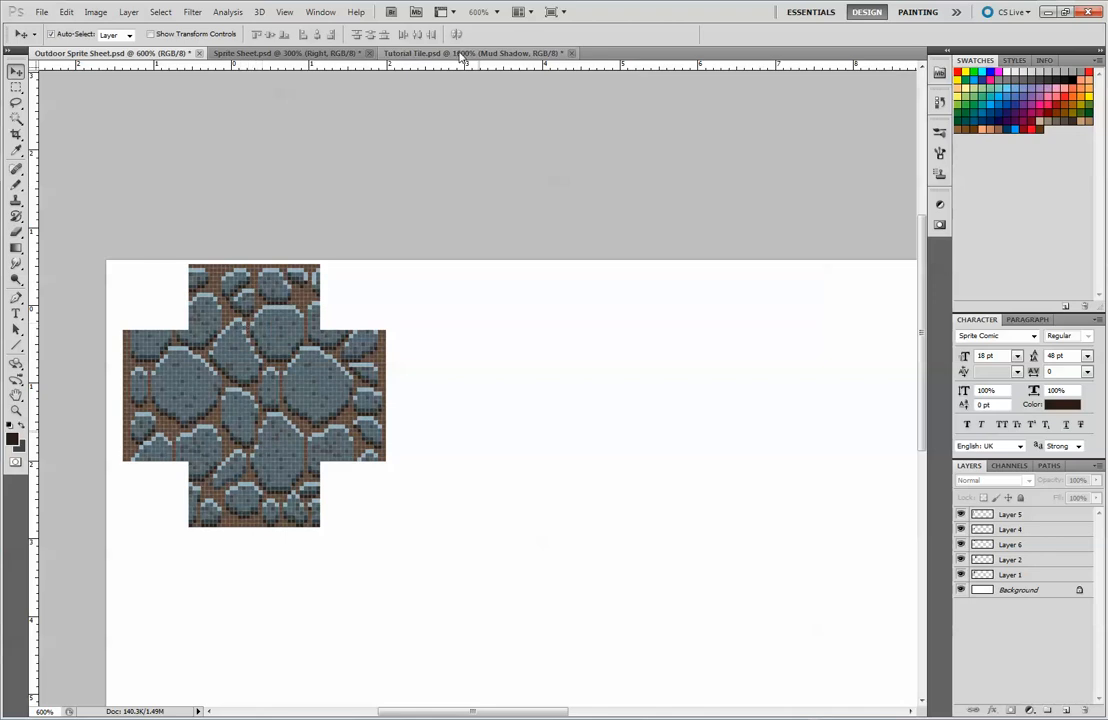
Switch to Tutorial Tile.psd, hide the Floor Upper group and show the Floor Centre group
{"action": "left_click", "coordinate": [400, 52]}
{"action": "left_click", "coordinate": [974, 514]}
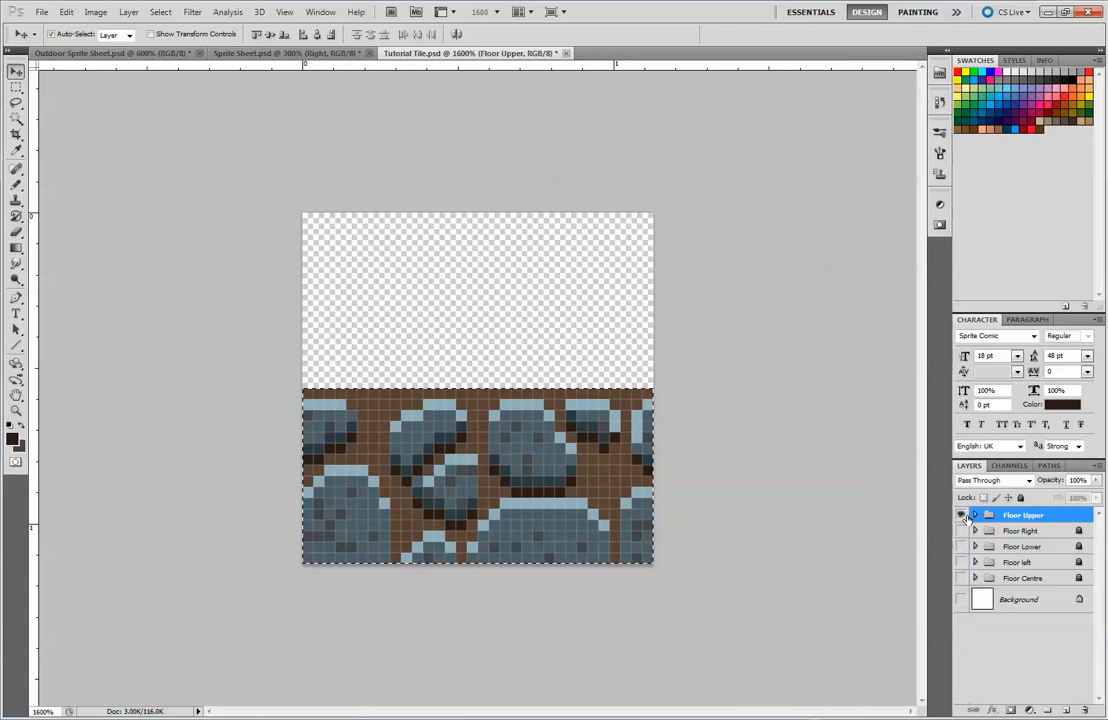
{"action": "left_click", "coordinate": [960, 514]}
{"action": "left_click", "coordinate": [961, 578]}
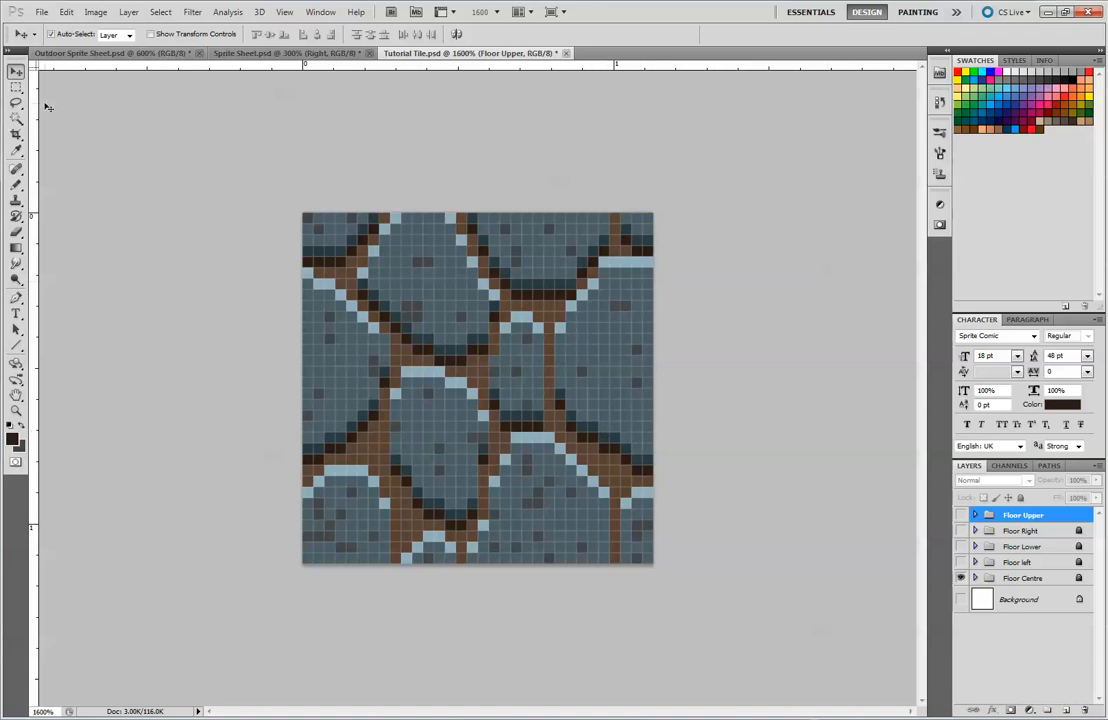
Mark the upper-right quarter of the centre tile with a fixed-size marquee of 16 x 16 px
{"action": "left_click", "coordinate": [17, 88]}
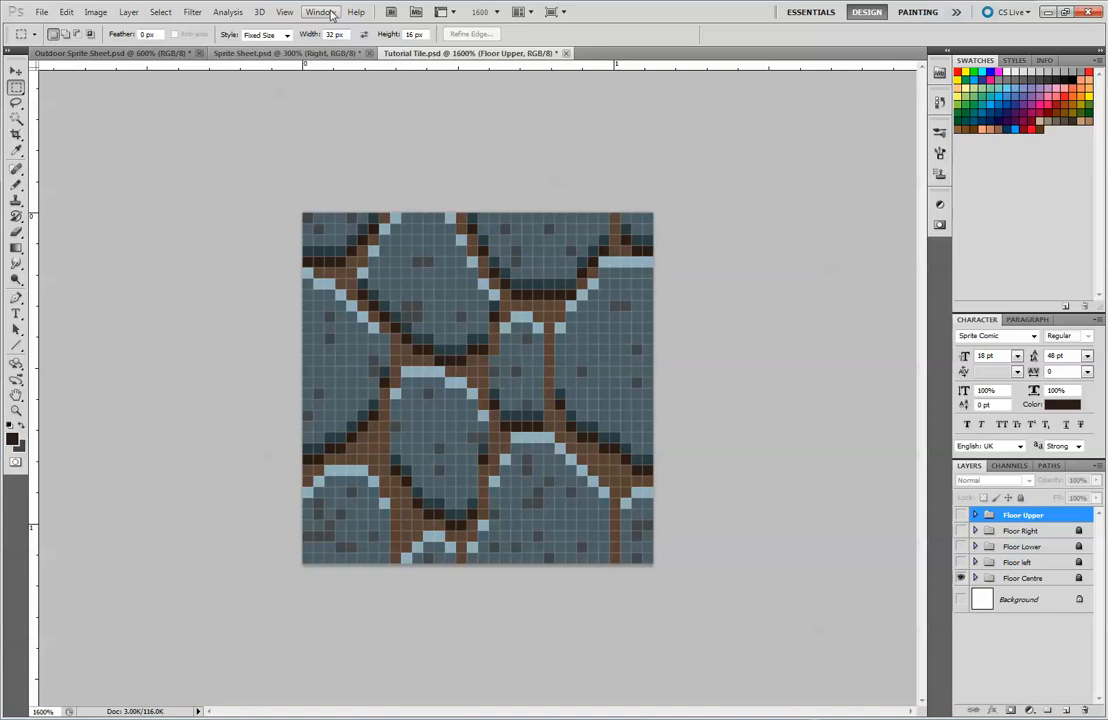
{"action": "double_click", "coordinate": [329, 34]}
{"action": "left_click_drag", "start_coordinate": [558, 395], "coordinate": [570, 267]}
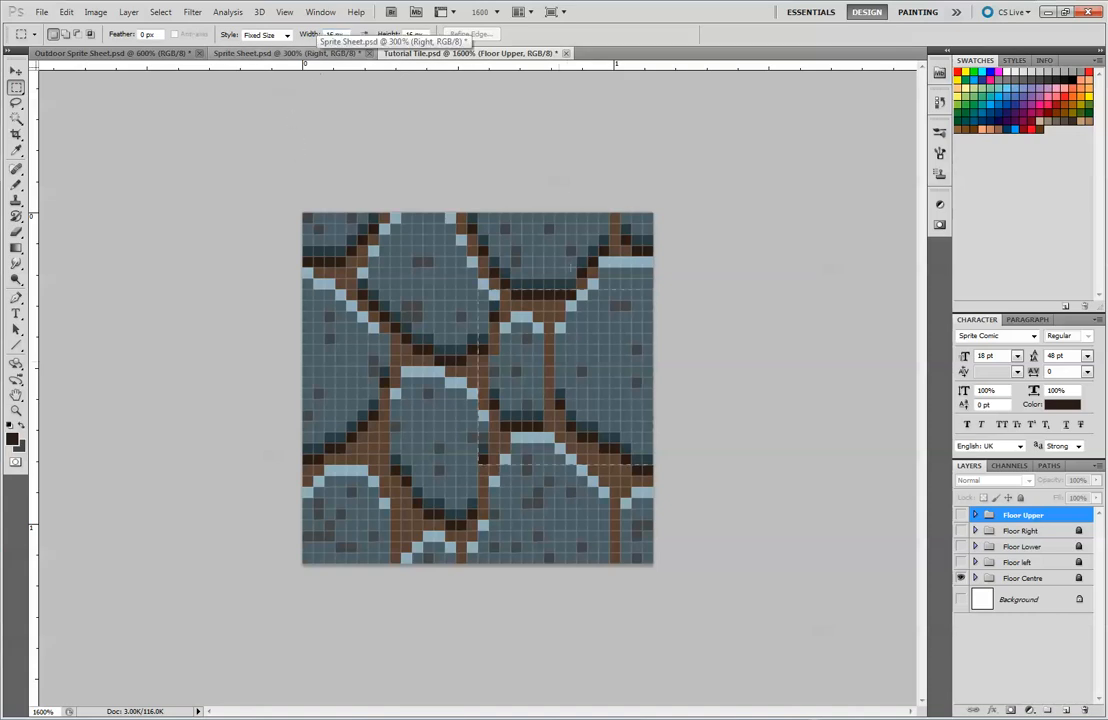
{"action": "left_click_drag", "start_coordinate": [591, 322], "coordinate": [575, 300]}
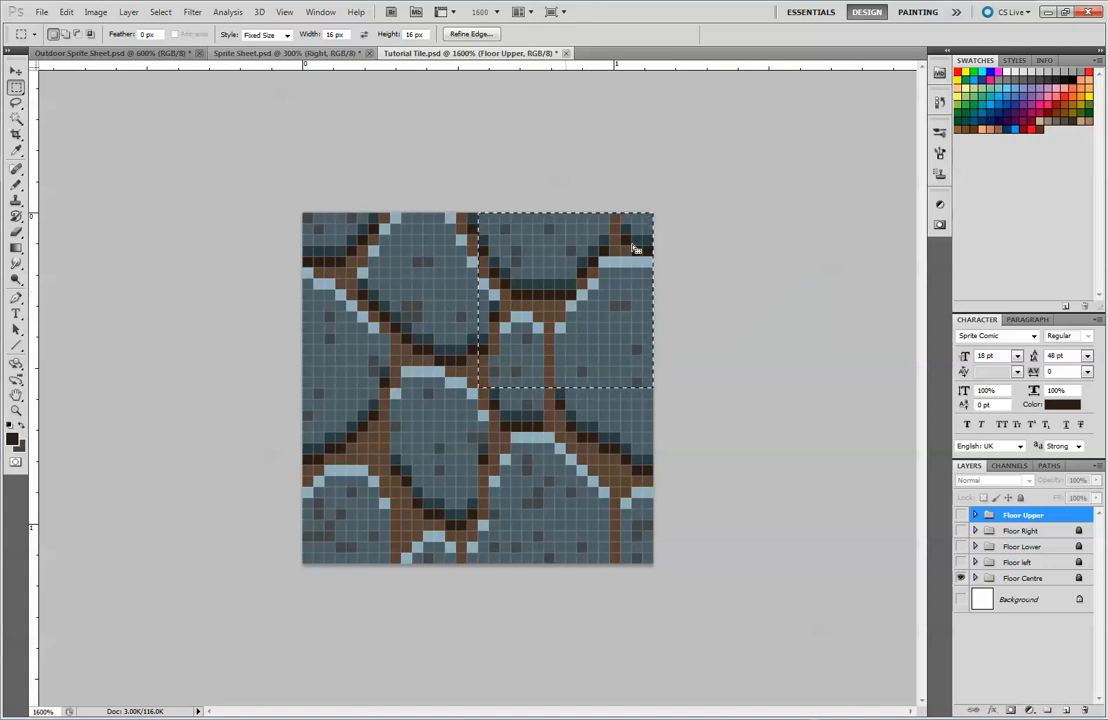
{"action": "left_click", "coordinate": [975, 514]}
{"action": "left_click", "coordinate": [975, 514]}
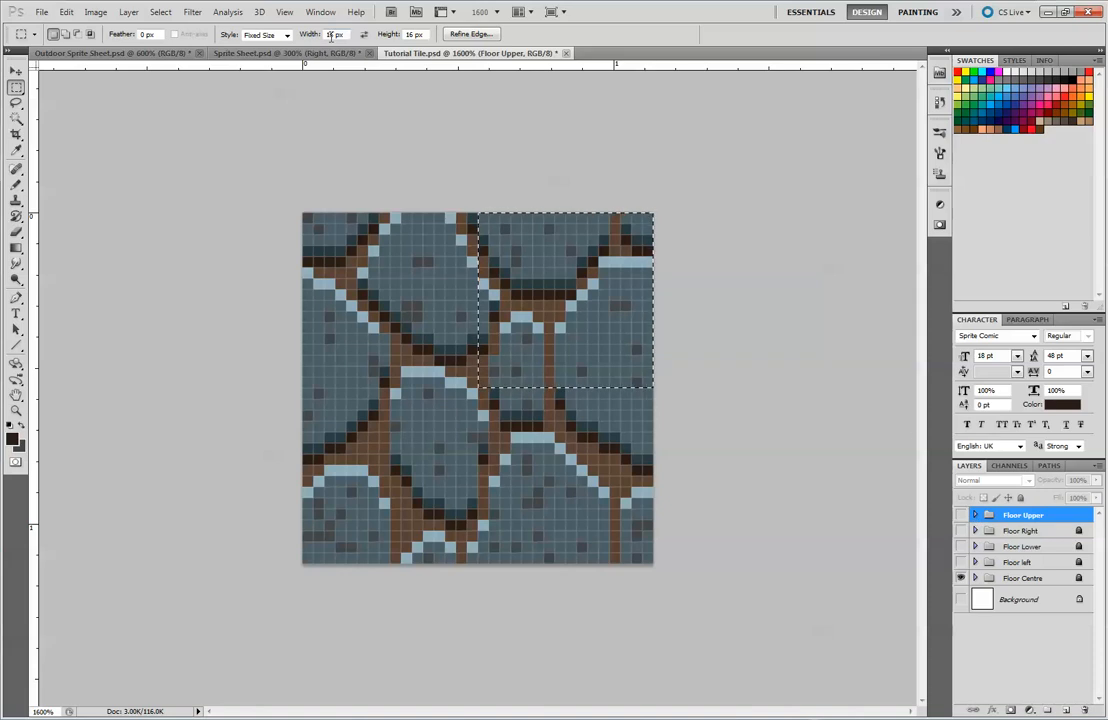
Set the marquee size to 32 x 16 px and select the lower half of the centre tile
{"action": "double_click", "coordinate": [330, 34]}
{"action": "type", "text": "32"}
{"action": "left_click", "coordinate": [418, 34]}
{"action": "key", "text": "ctrl+d"}
{"action": "left_click", "coordinate": [522, 408]}
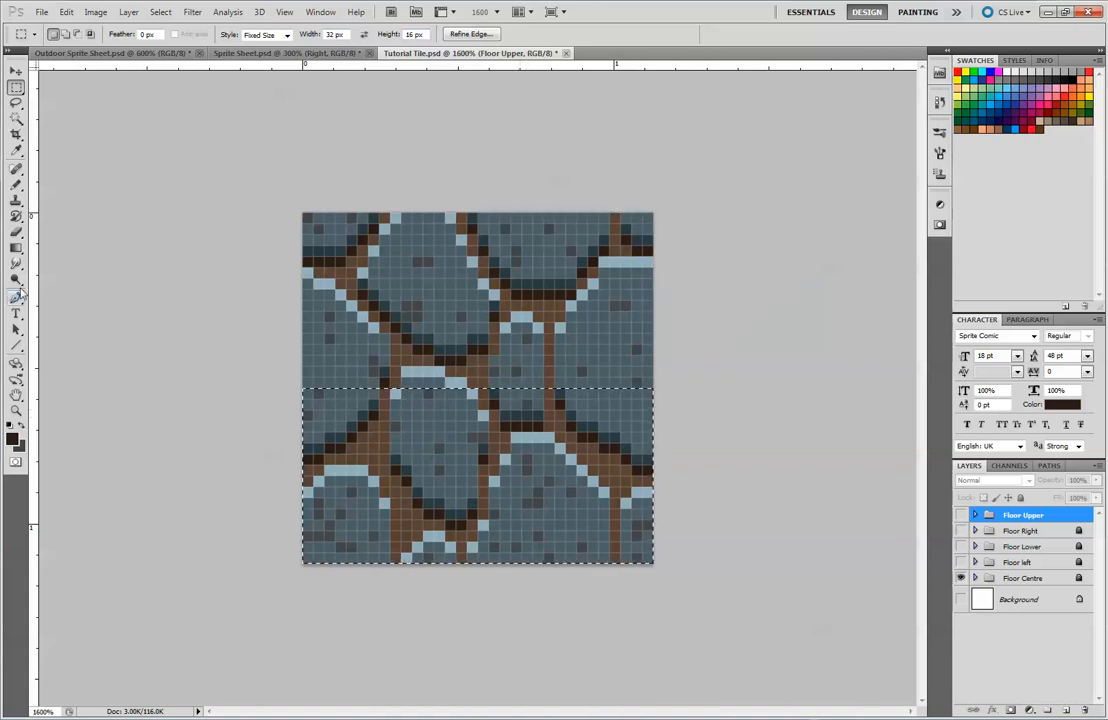
Preview the Floor Upper group over the lower half of the centre tile, and hide it again
{"action": "left_click", "coordinate": [16, 231]}
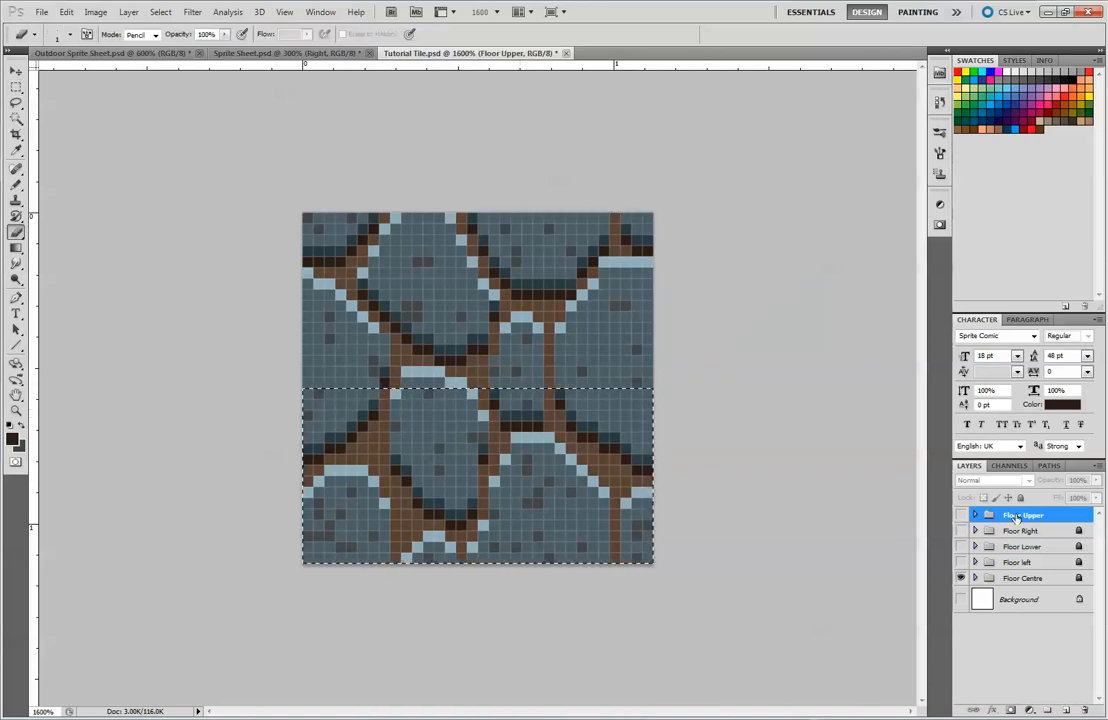
{"action": "left_click", "coordinate": [975, 514]}
{"action": "left_click", "coordinate": [1023, 537]}
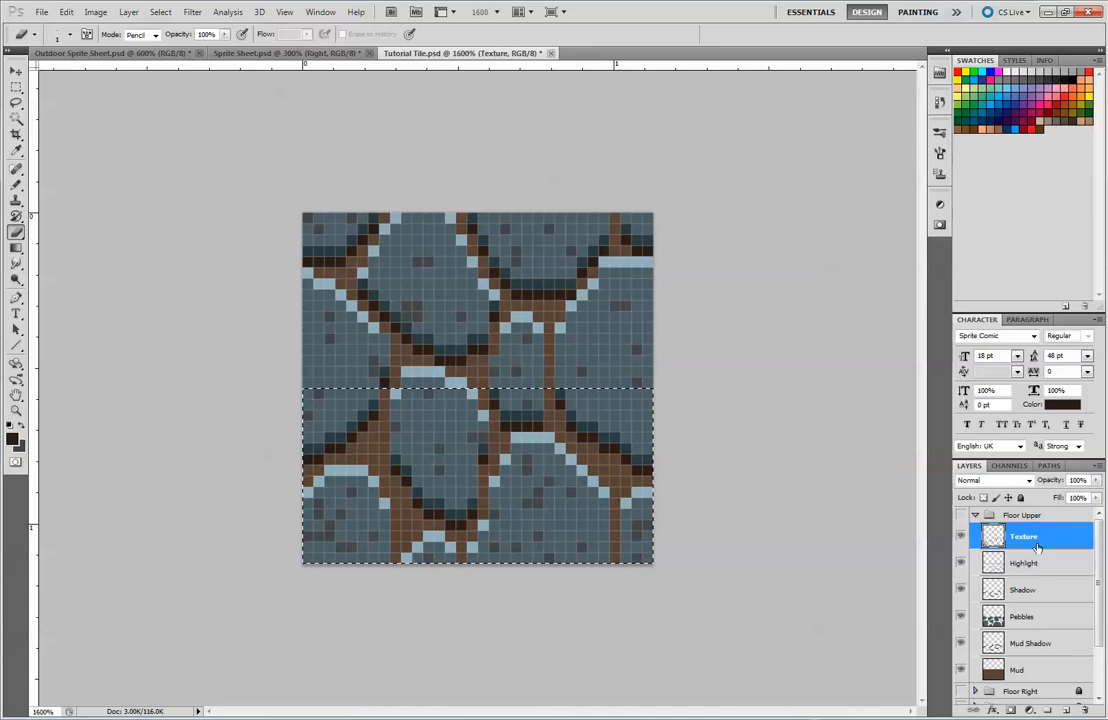
{"action": "left_click", "coordinate": [962, 514]}
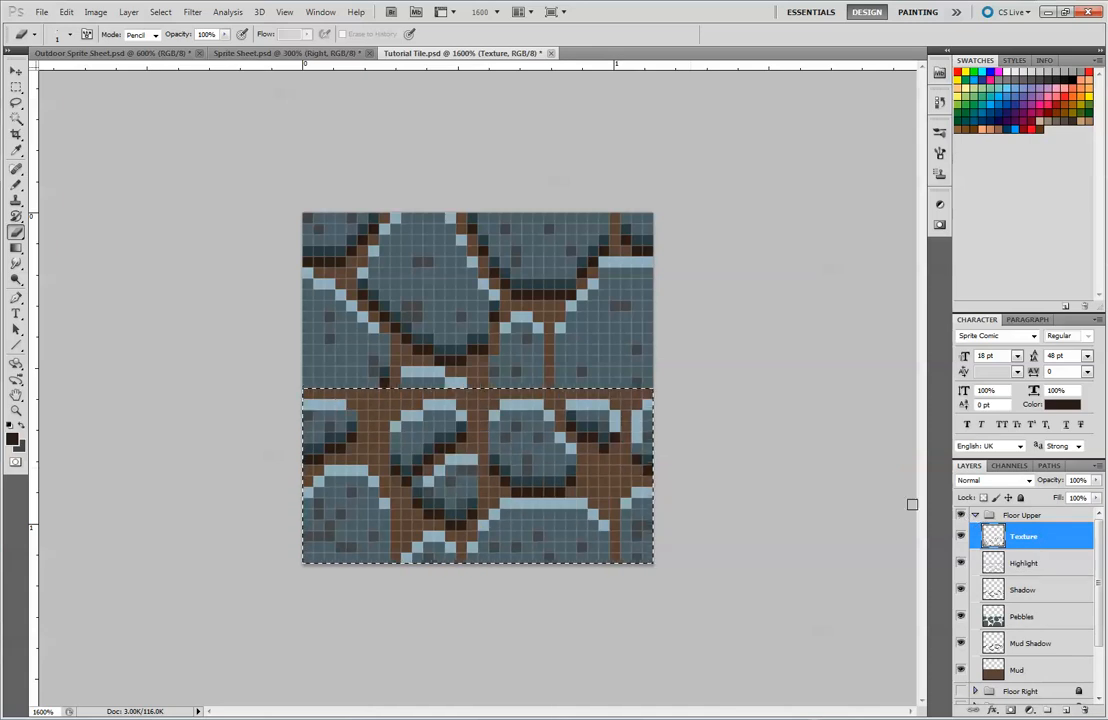
{"action": "left_click", "coordinate": [961, 514]}
{"action": "left_click", "coordinate": [975, 514]}
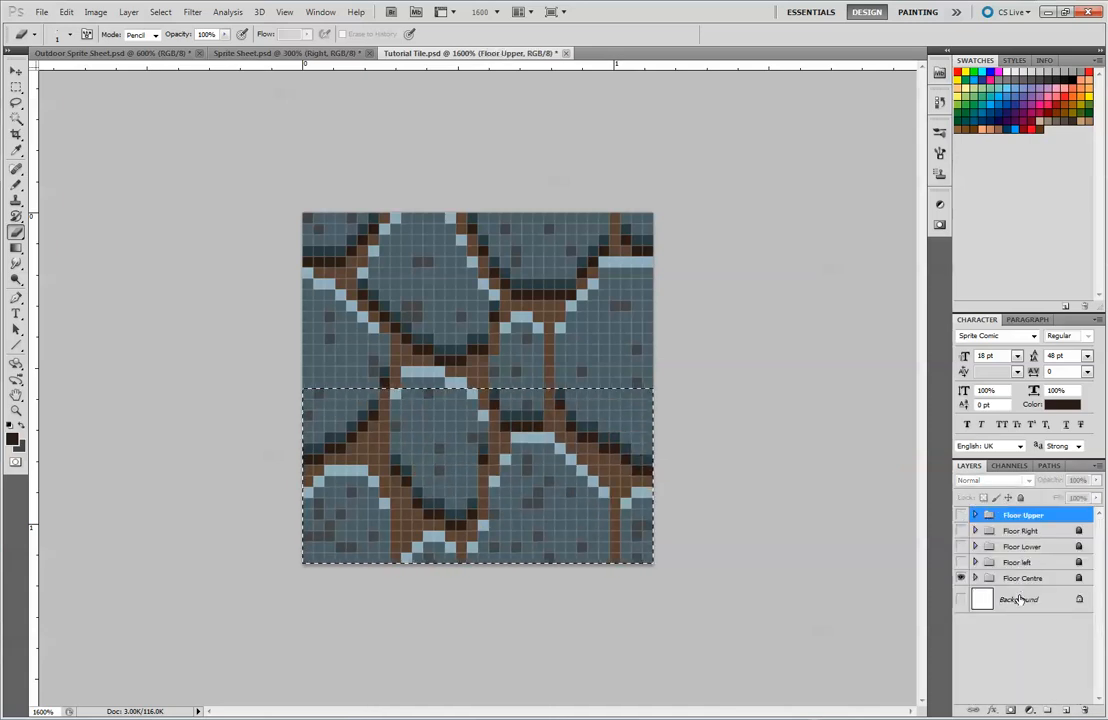
Duplicate the Floor Centre group above Floor Upper, locking Floor Upper and unlocking the copy
{"action": "left_click_drag", "start_coordinate": [1020, 578], "coordinate": [1068, 708]}
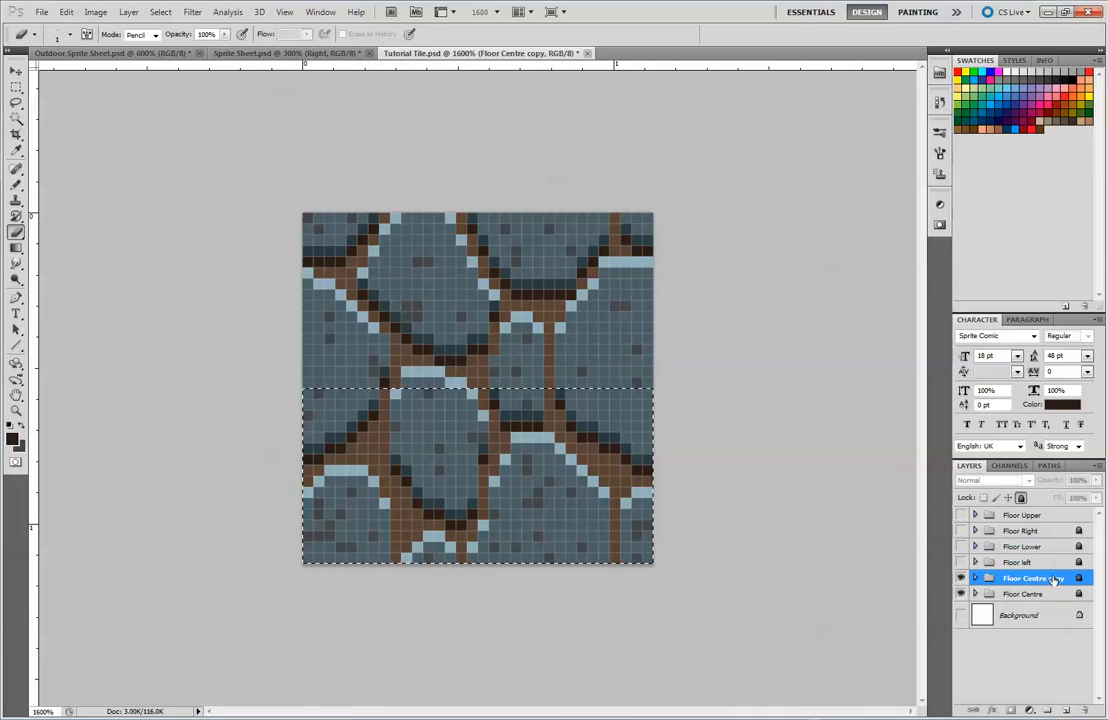
{"action": "left_click_drag", "start_coordinate": [1056, 577], "coordinate": [1041, 514]}
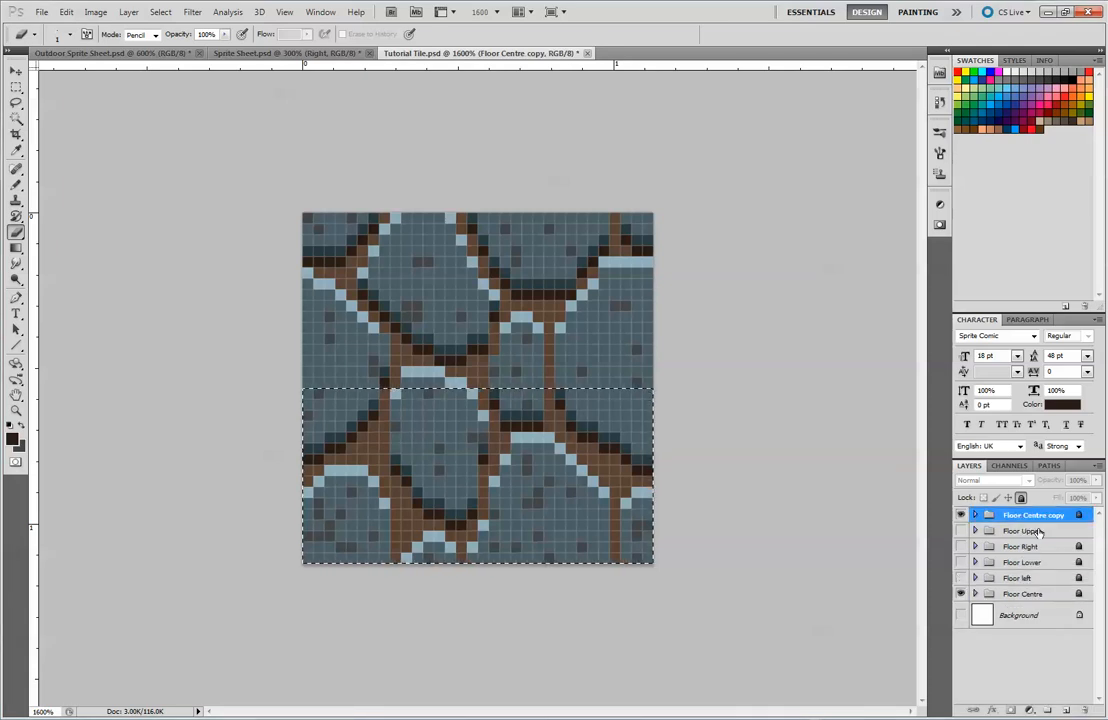
{"action": "left_click", "coordinate": [1040, 530]}
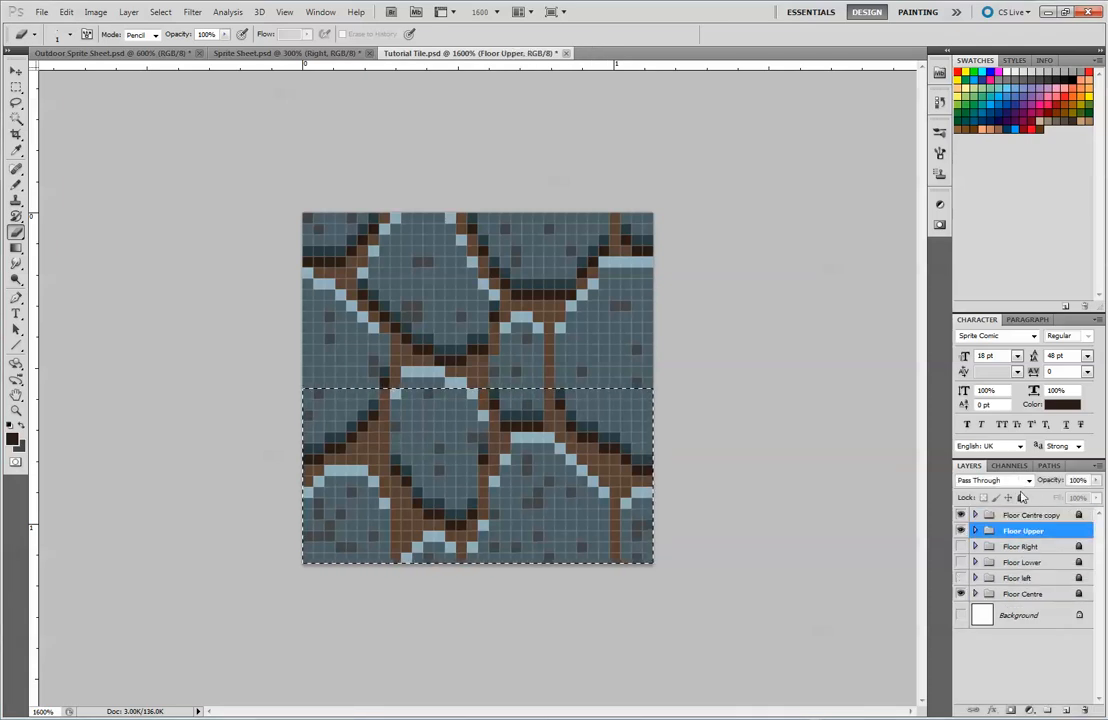
{"action": "left_click", "coordinate": [1034, 516]}
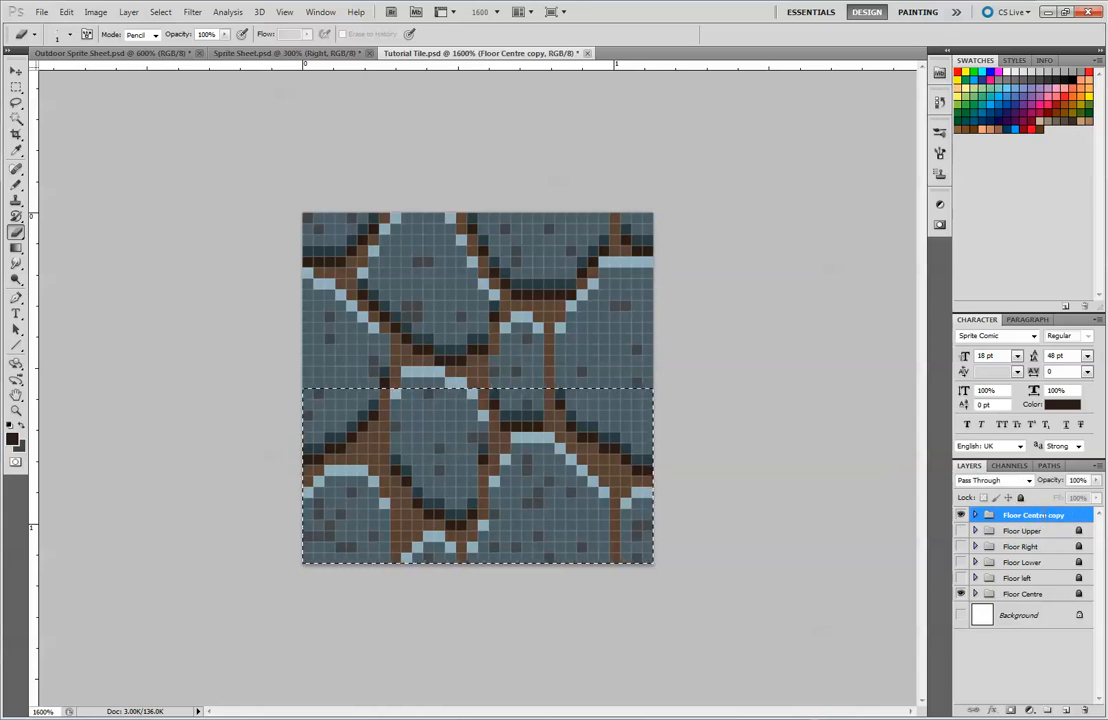
Rename the copied Floor Centre group as Floor Bottom Right
{"action": "double_click", "coordinate": [1043, 515]}
{"action": "left_click_drag", "start_coordinate": [1024, 515], "coordinate": [1055, 515]}
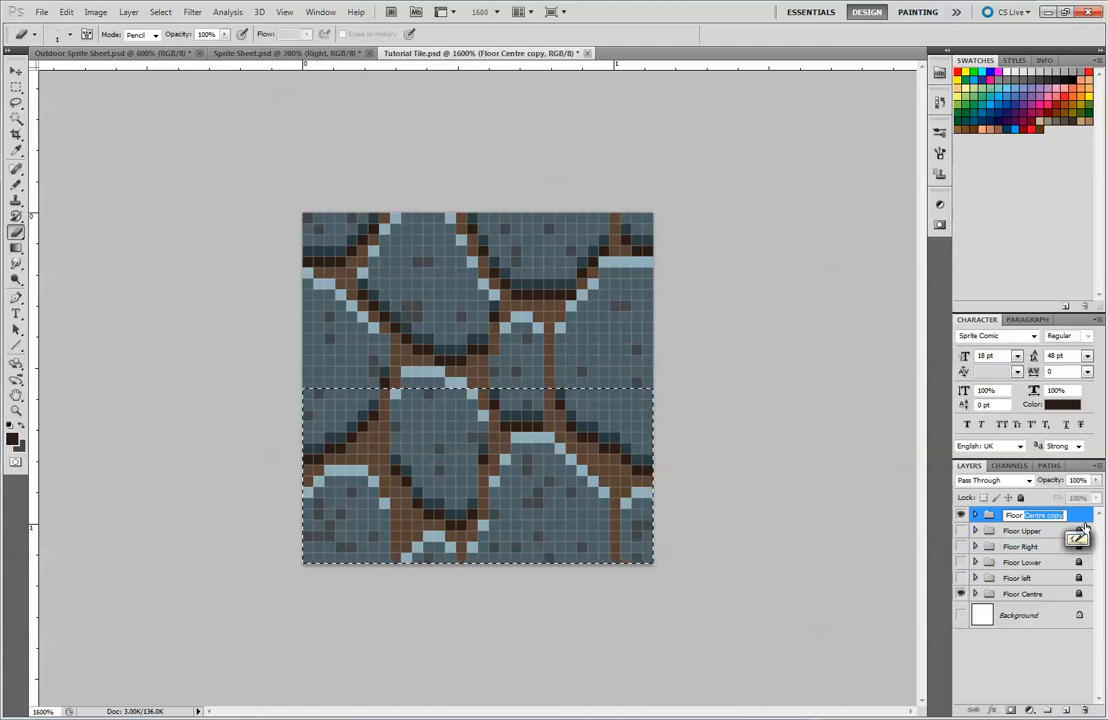
{"action": "type", "text": "Bottom"}
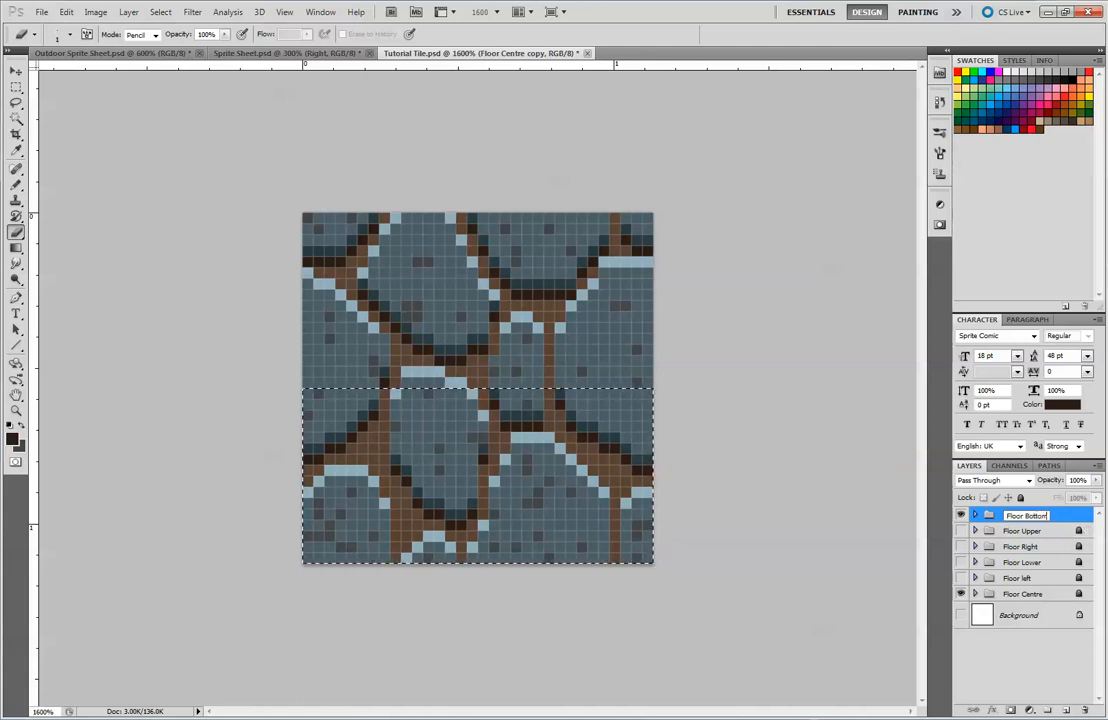
{"action": "type", "text": " Right"}
{"action": "key", "text": "Return"}
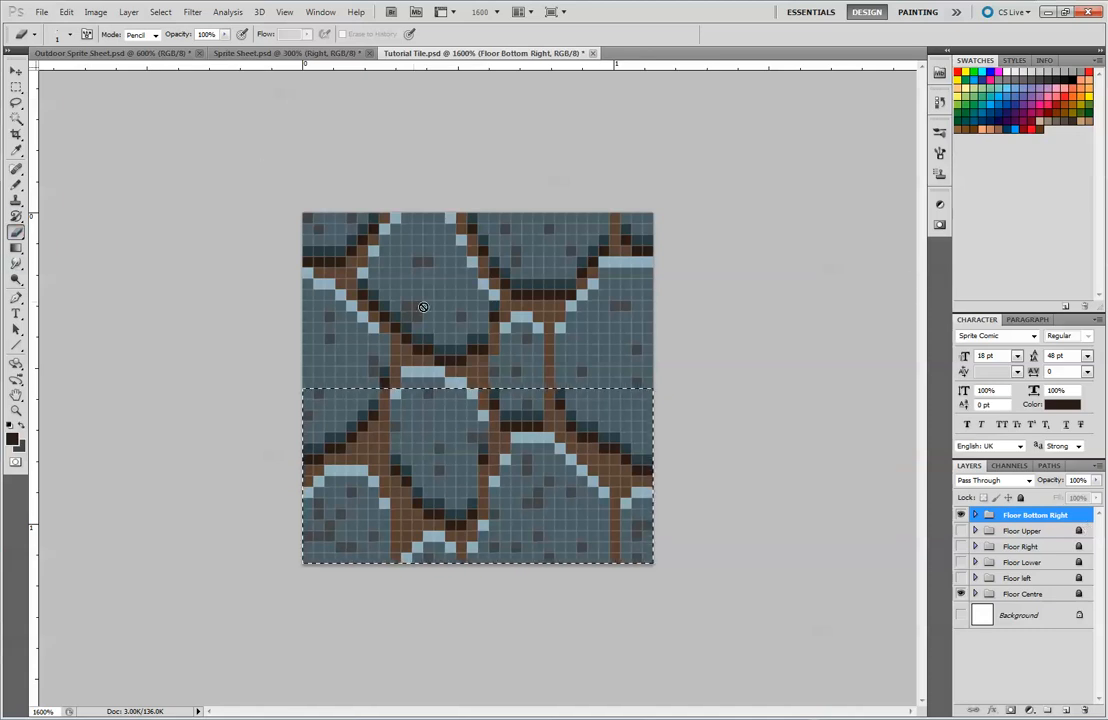
Erase the stones in the selected lower half of the tile on the Floor Bottom Right group's Pebbles layer
{"action": "left_click", "coordinate": [975, 515]}
{"action": "left_click", "coordinate": [1012, 613]}
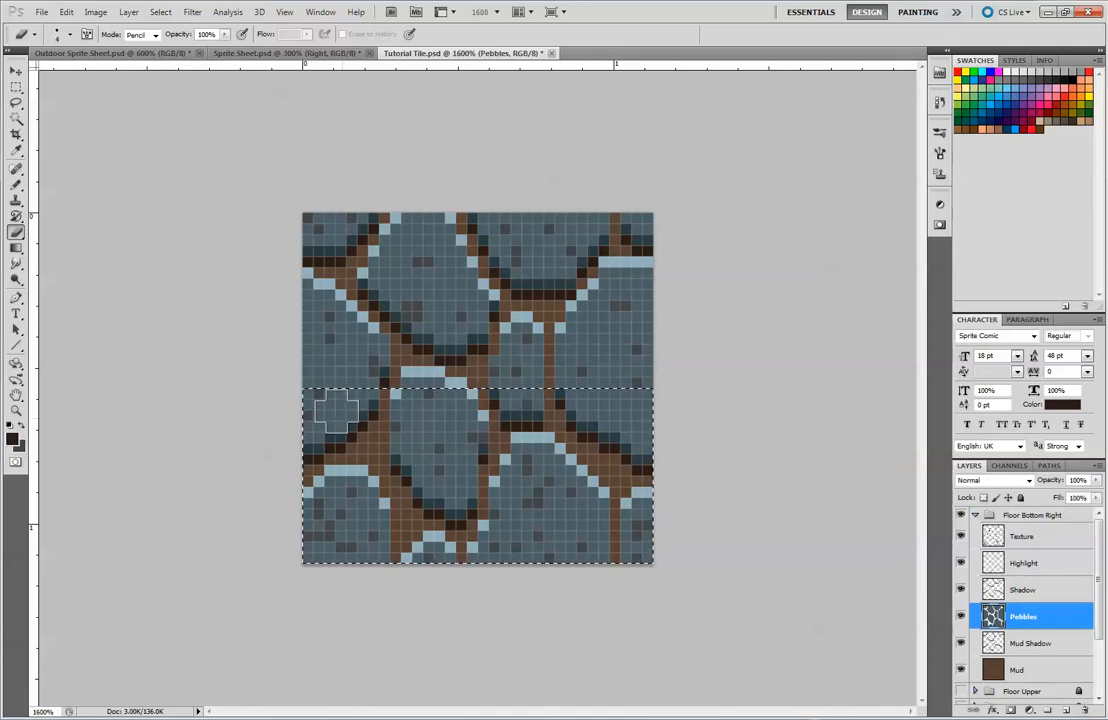
{"action": "mouse_move", "coordinate": [336, 410]}
{"action": "left_mouse_down"}
{"action": "mouse_move", "coordinate": [324, 377]}
{"action": "mouse_move", "coordinate": [380, 375]}
{"action": "mouse_move", "coordinate": [343, 505]}
{"action": "left_mouse_up"}
{"action": "mouse_move", "coordinate": [372, 578]}
{"action": "left_mouse_down"}
{"action": "mouse_move", "coordinate": [437, 584]}
{"action": "mouse_move", "coordinate": [621, 437]}
{"action": "left_mouse_up"}
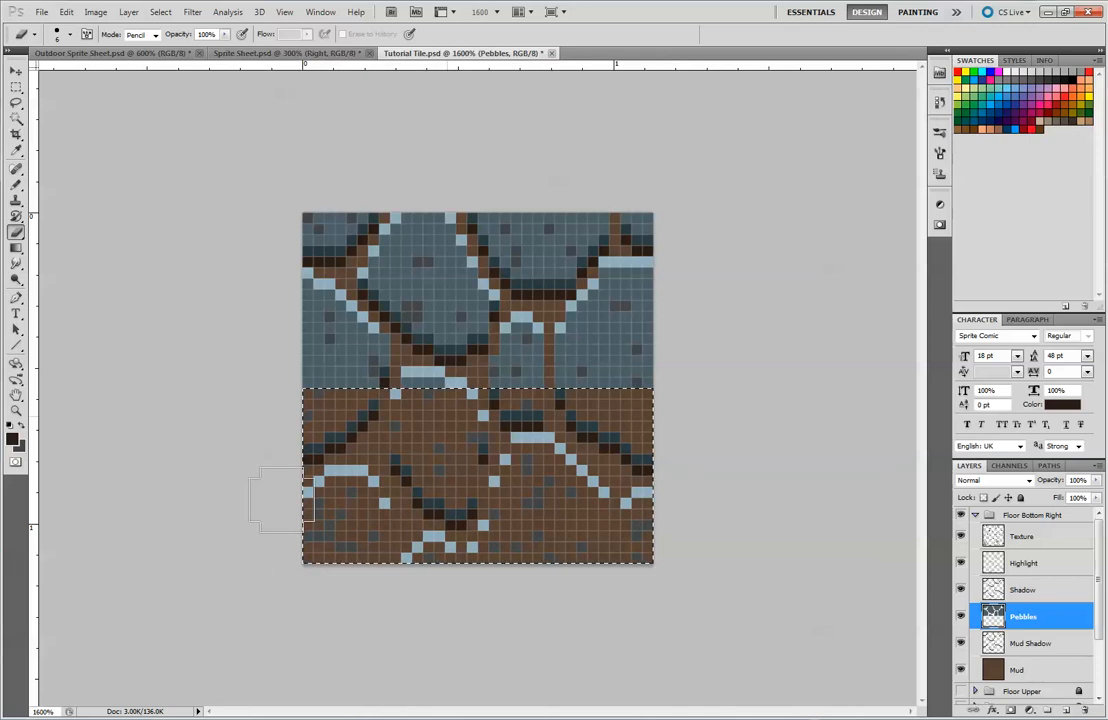
Erase the selected lower half on the Mud Shadow, Highlight and Texture layers of the Floor Bottom Right group
{"action": "left_click", "coordinate": [1050, 643]}
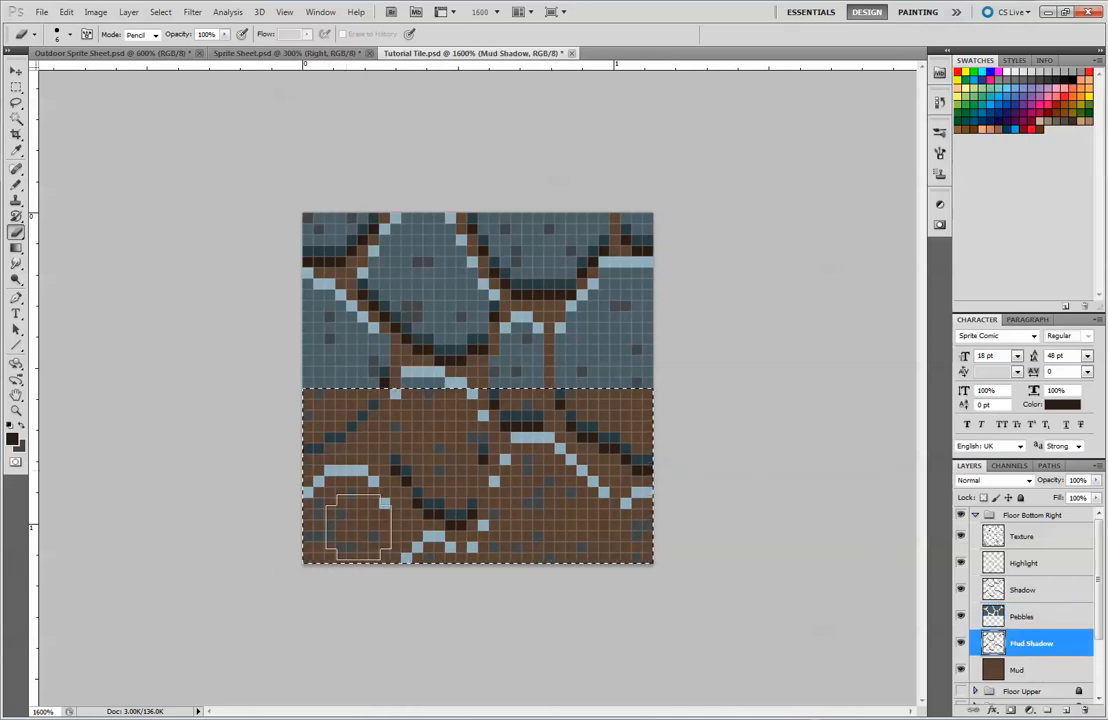
{"action": "left_click", "coordinate": [1040, 563]}
{"action": "mouse_move", "coordinate": [390, 356]}
{"action": "left_mouse_down"}
{"action": "mouse_move", "coordinate": [370, 414]}
{"action": "mouse_move", "coordinate": [428, 484]}
{"action": "left_mouse_up"}
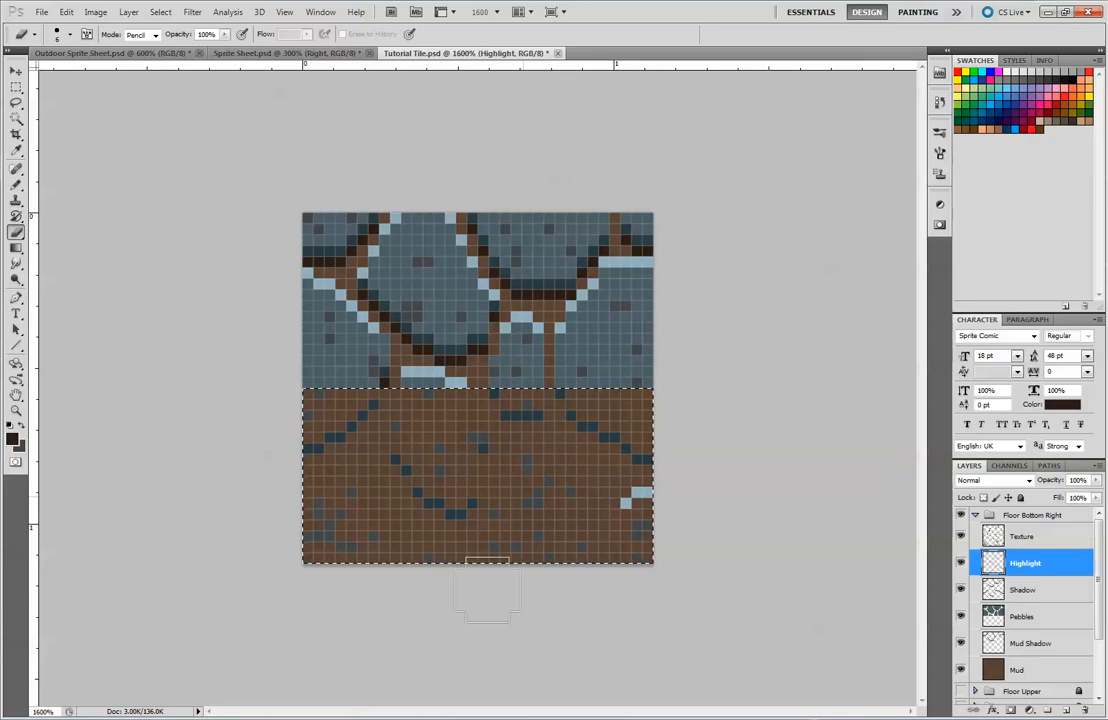
{"action": "left_click", "coordinate": [1022, 537]}
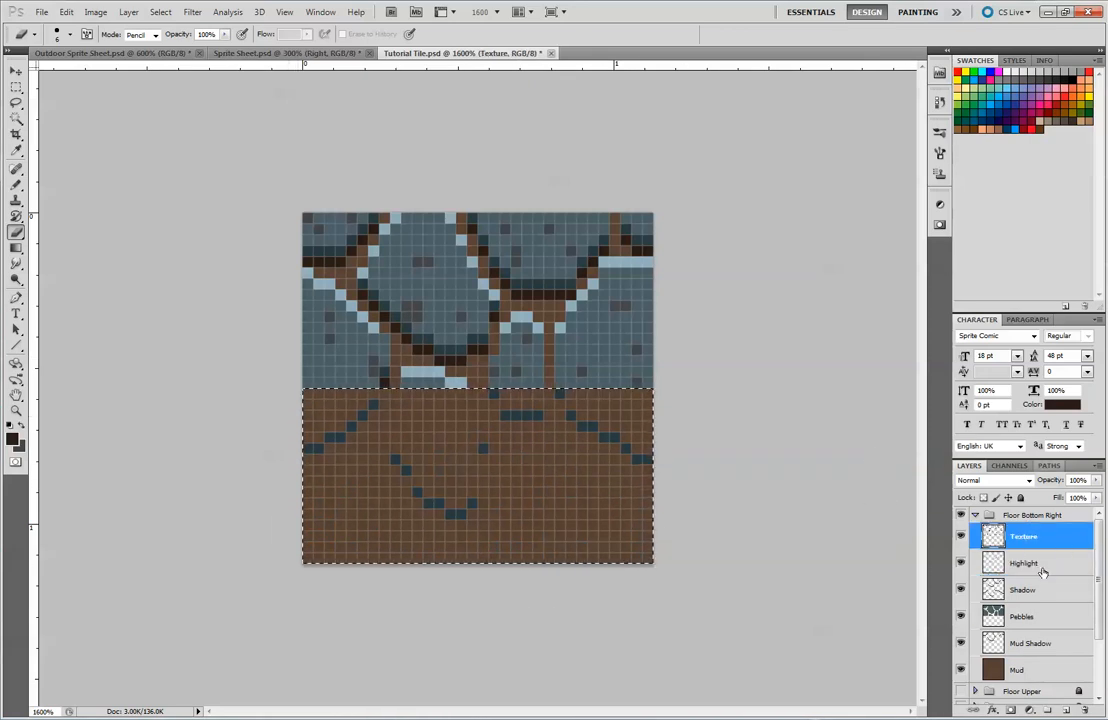
Erase the selected lower half of the tile on the Shadow and Mud layers
{"action": "left_click", "coordinate": [1018, 641]}
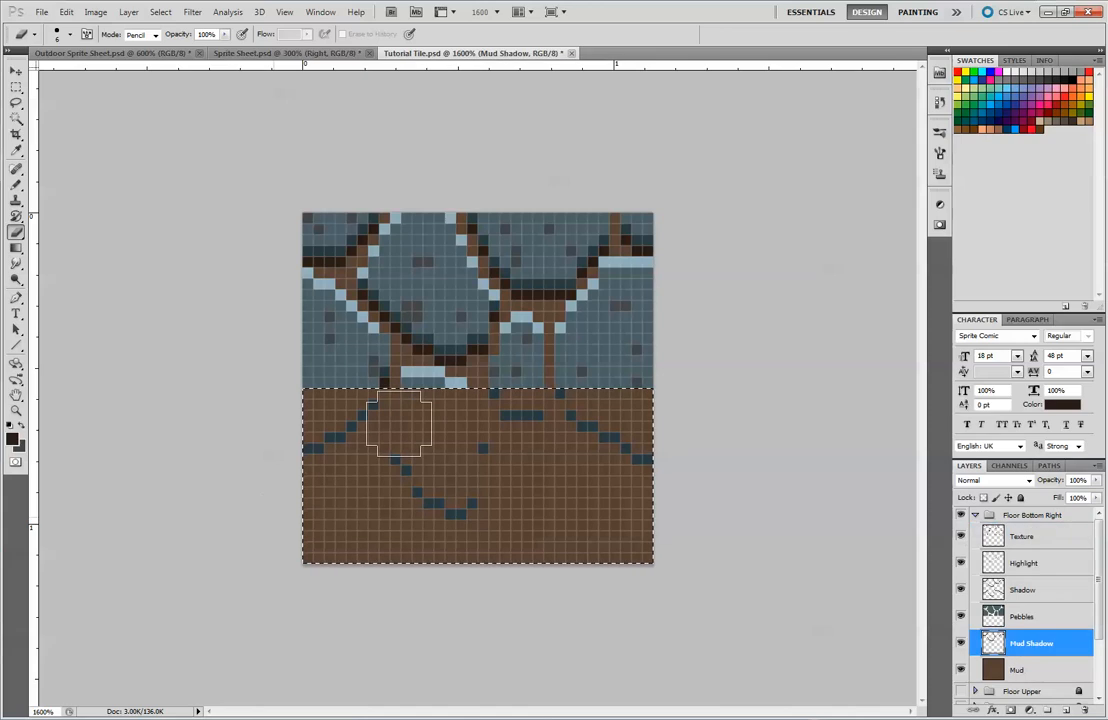
{"action": "left_click", "coordinate": [1024, 619]}
{"action": "left_click", "coordinate": [1040, 592]}
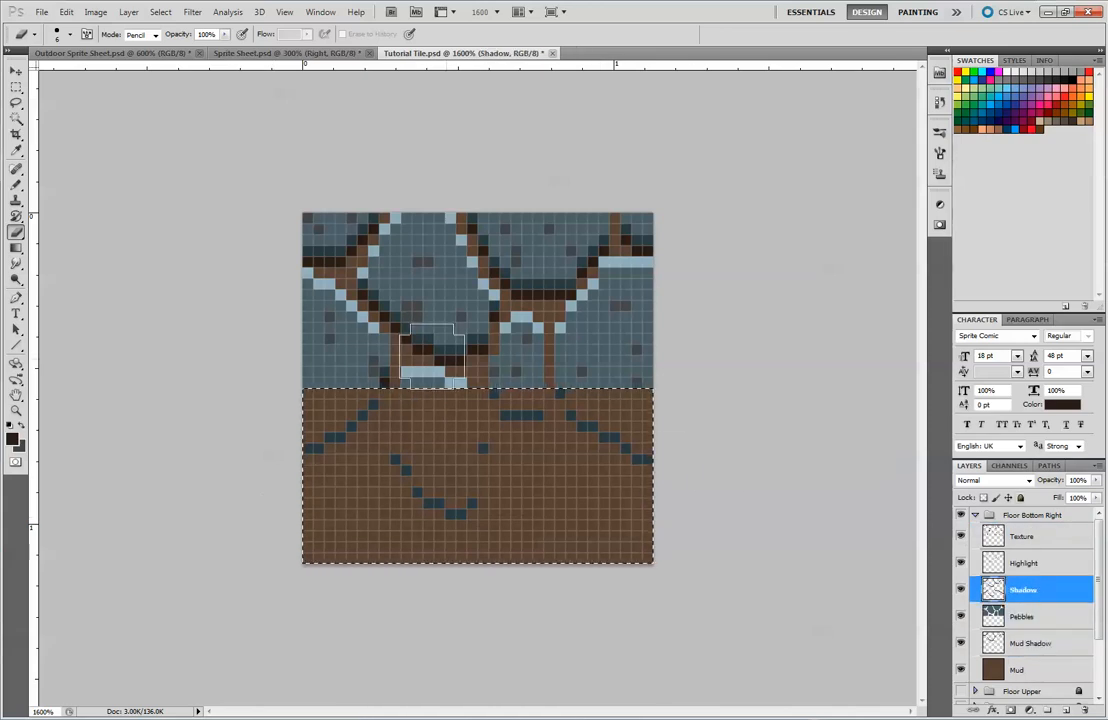
{"action": "left_click", "coordinate": [1036, 670]}
{"action": "mouse_move", "coordinate": [418, 393]}
{"action": "left_mouse_down"}
{"action": "mouse_move", "coordinate": [409, 344]}
{"action": "mouse_move", "coordinate": [539, 352]}
{"action": "mouse_move", "coordinate": [446, 436]}
{"action": "left_mouse_up"}
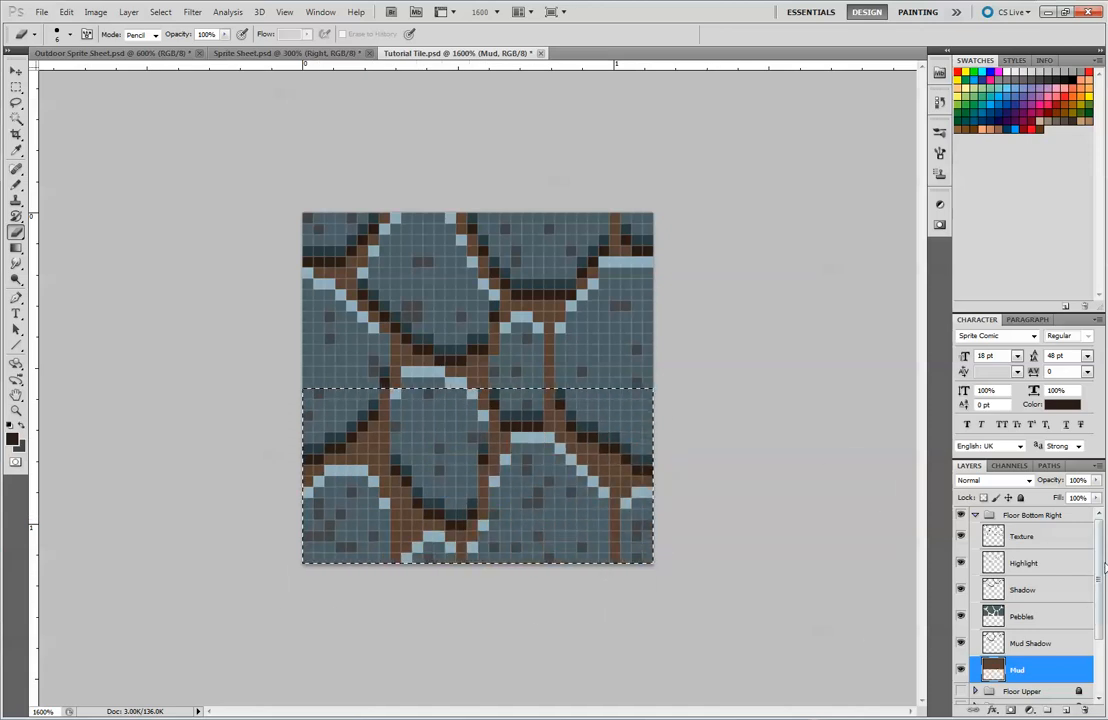
Hide the original Floor Centre group beneath the Floor Bottom Right group
{"action": "scroll", "coordinate": [962, 640], "scroll_direction": "down", "scroll_amount": 3}
{"action": "left_click", "coordinate": [962, 670]}
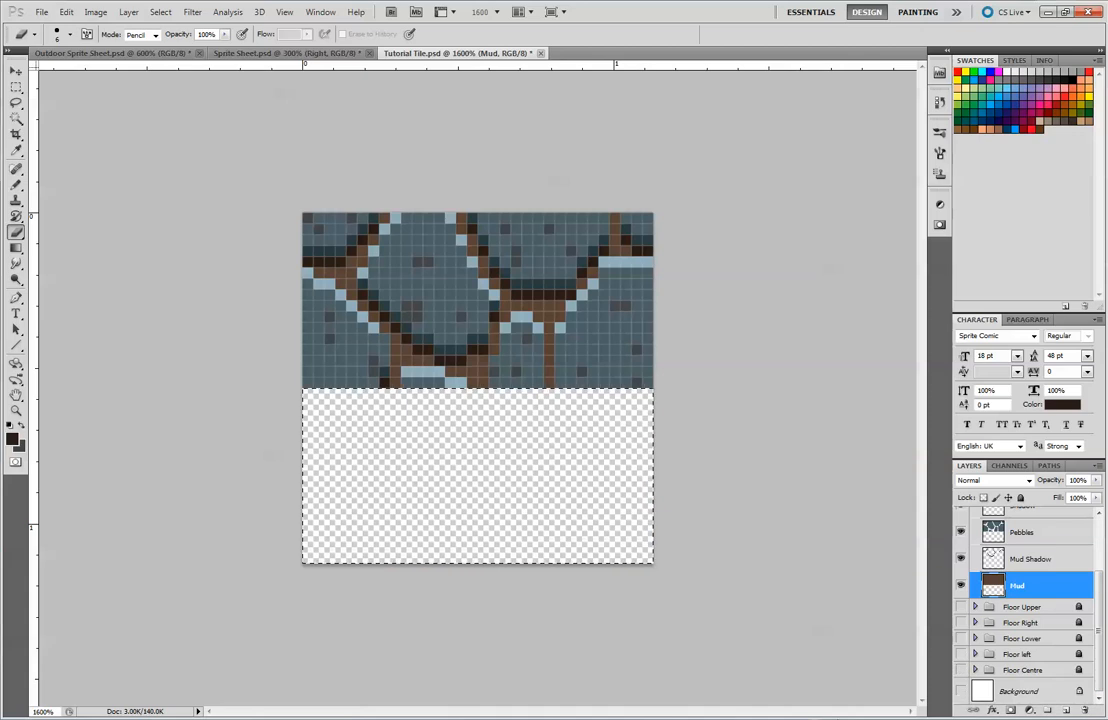
{"action": "left_click_drag", "start_coordinate": [1099, 594], "coordinate": [1102, 550]}
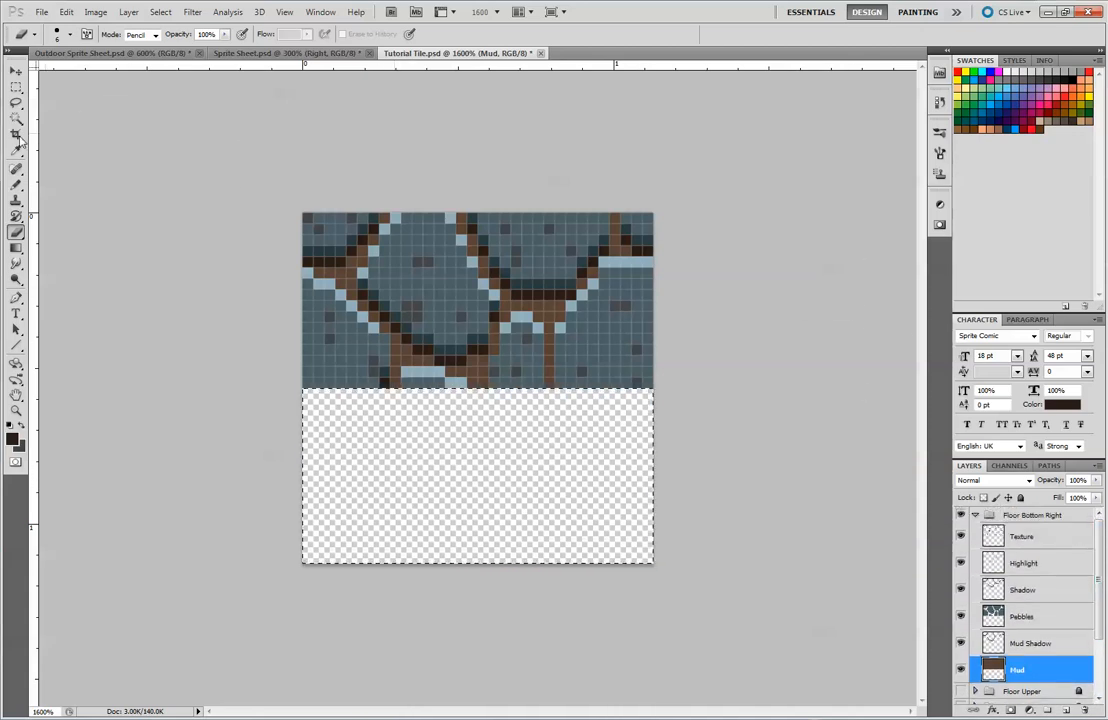
Set the fixed marquee size to 16 x 16 px and select the upper-right quarter of the tile
{"action": "left_click", "coordinate": [16, 88]}
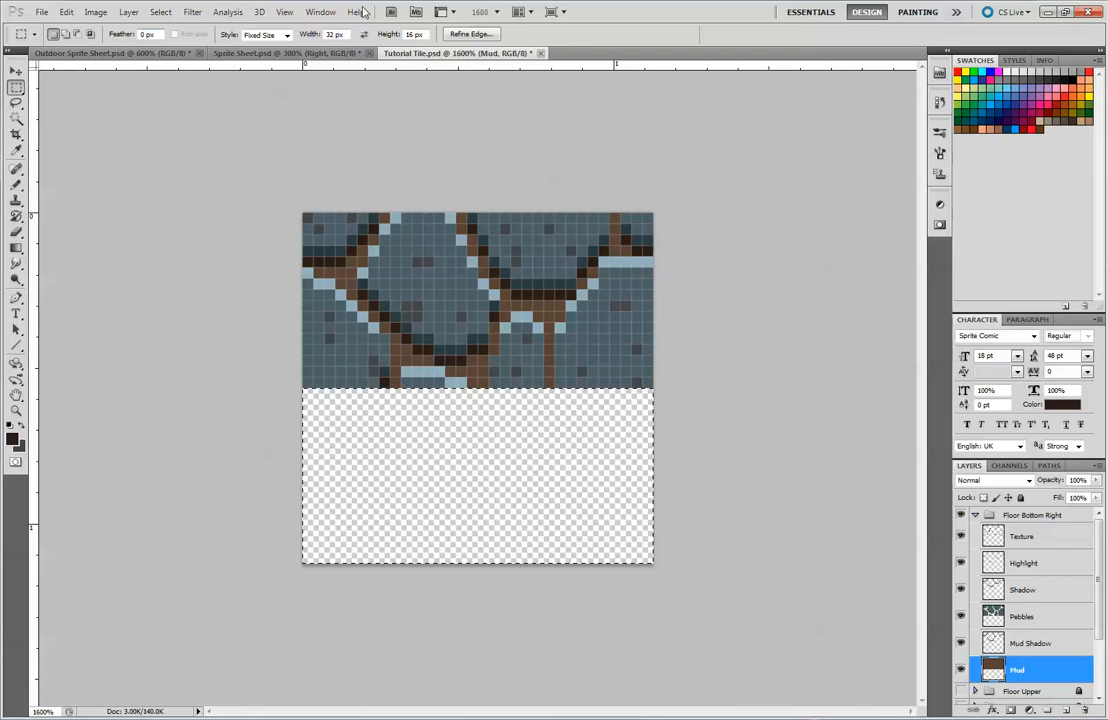
{"action": "left_click_drag", "start_coordinate": [334, 34], "coordinate": [323, 34]}
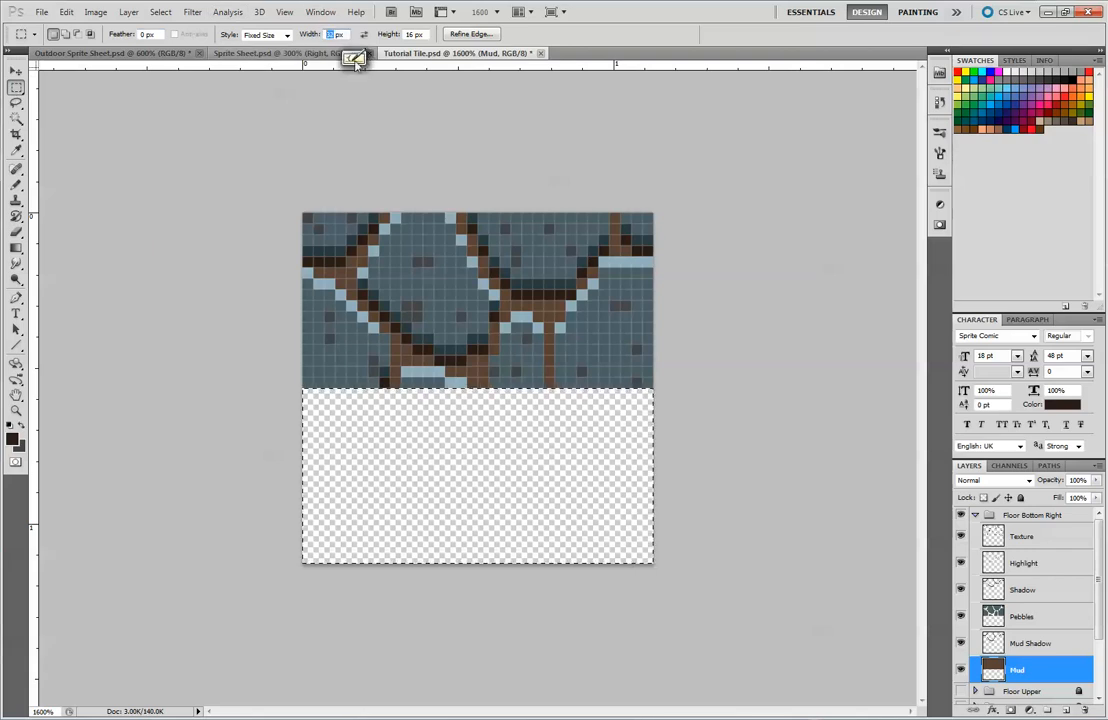
{"action": "type", "text": "16"}
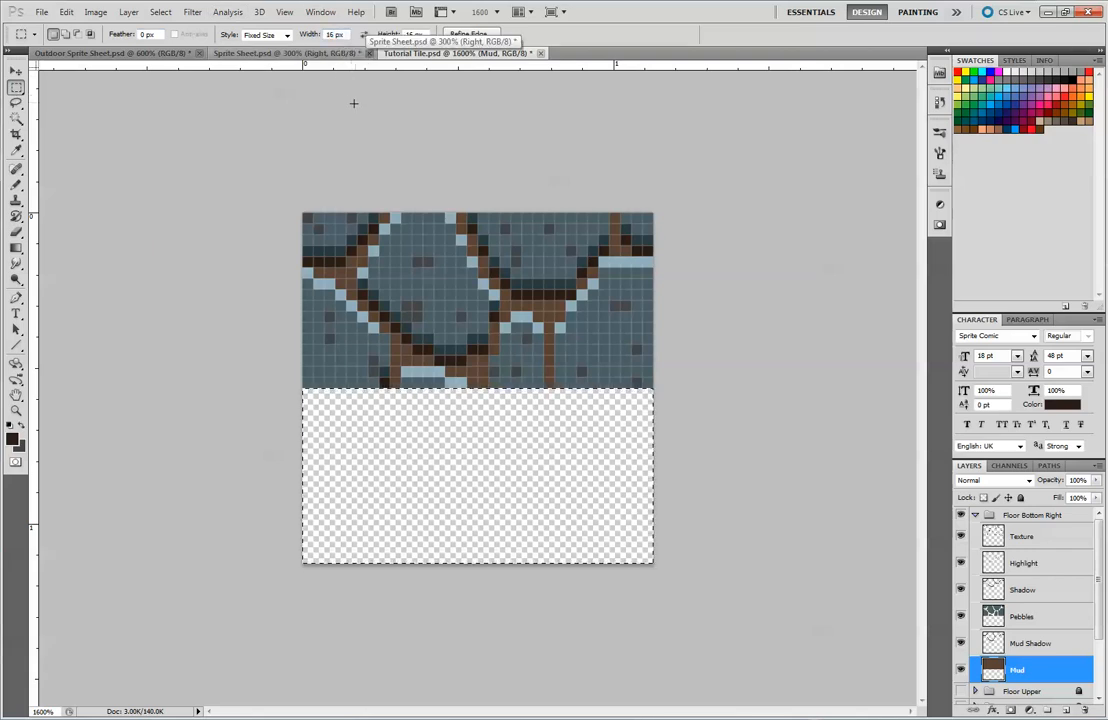
{"action": "left_click", "coordinate": [348, 214]}
{"action": "left_click_drag", "start_coordinate": [395, 265], "coordinate": [520, 276]}
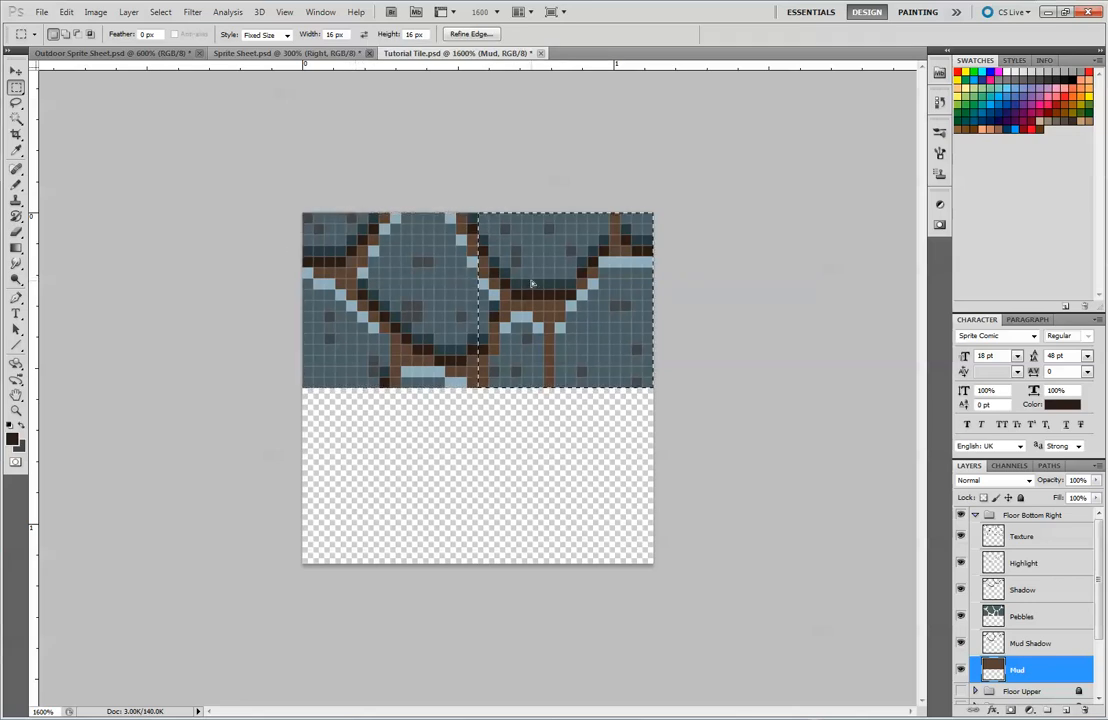
Erase the selected upper-right quarter on the Mud, Mud Shadow and Pebbles layers
{"action": "left_click", "coordinate": [16, 232]}
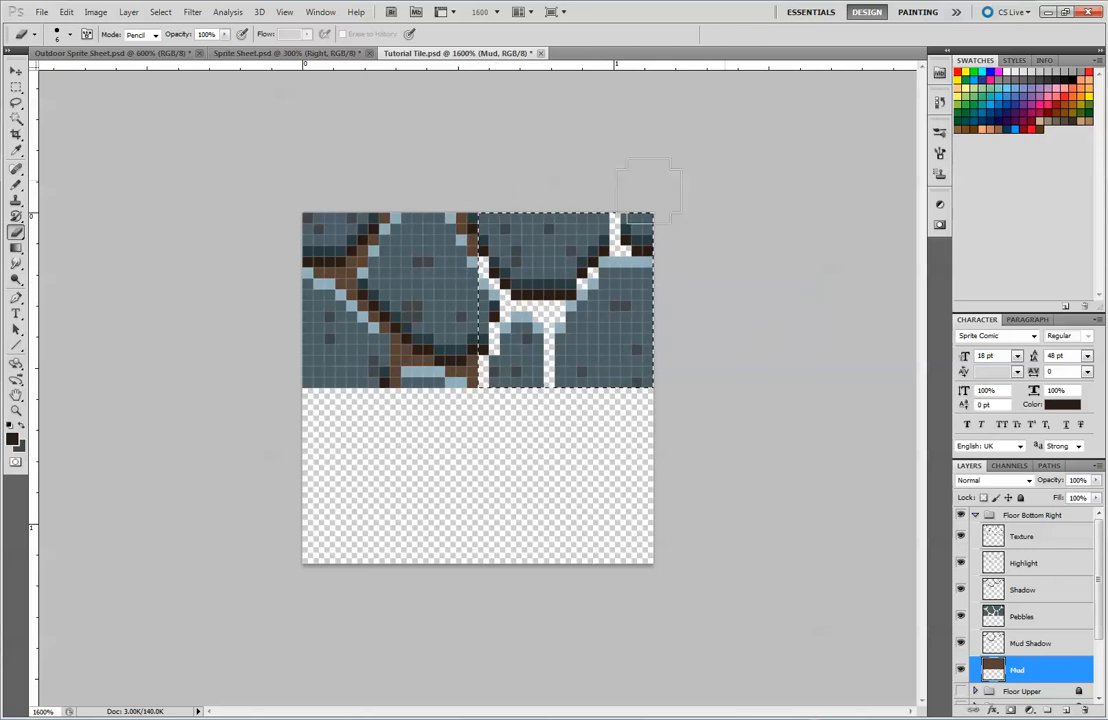
{"action": "left_click", "coordinate": [1020, 649]}
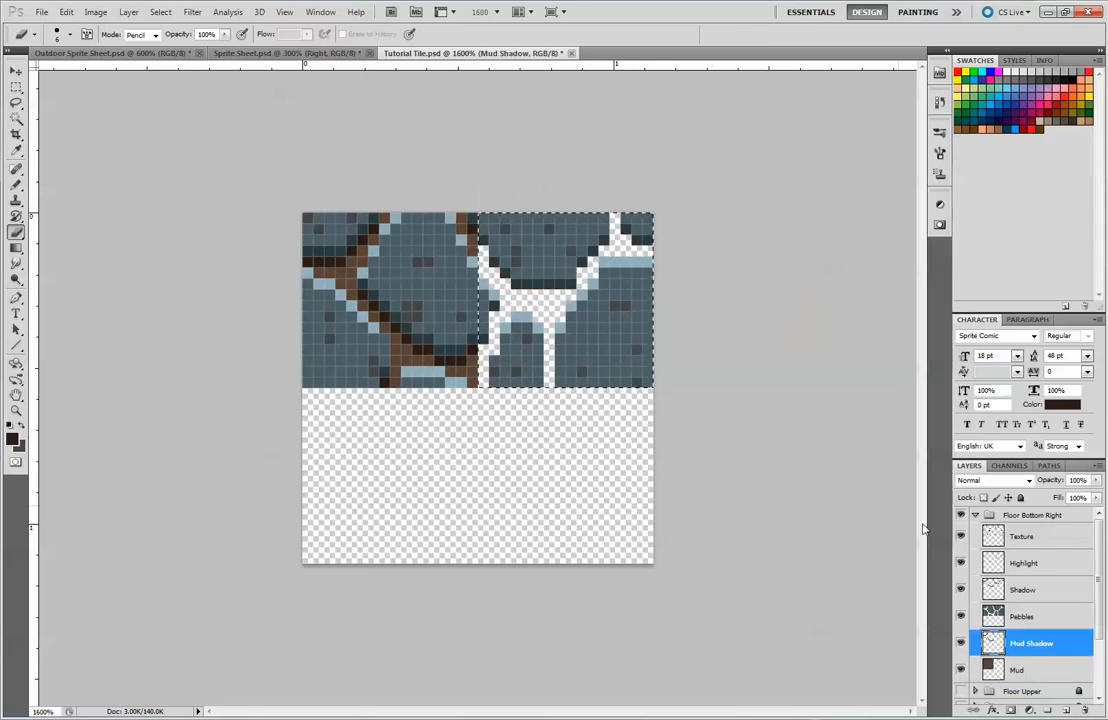
{"action": "left_click", "coordinate": [1021, 617]}
{"action": "key", "text": "Delete"}
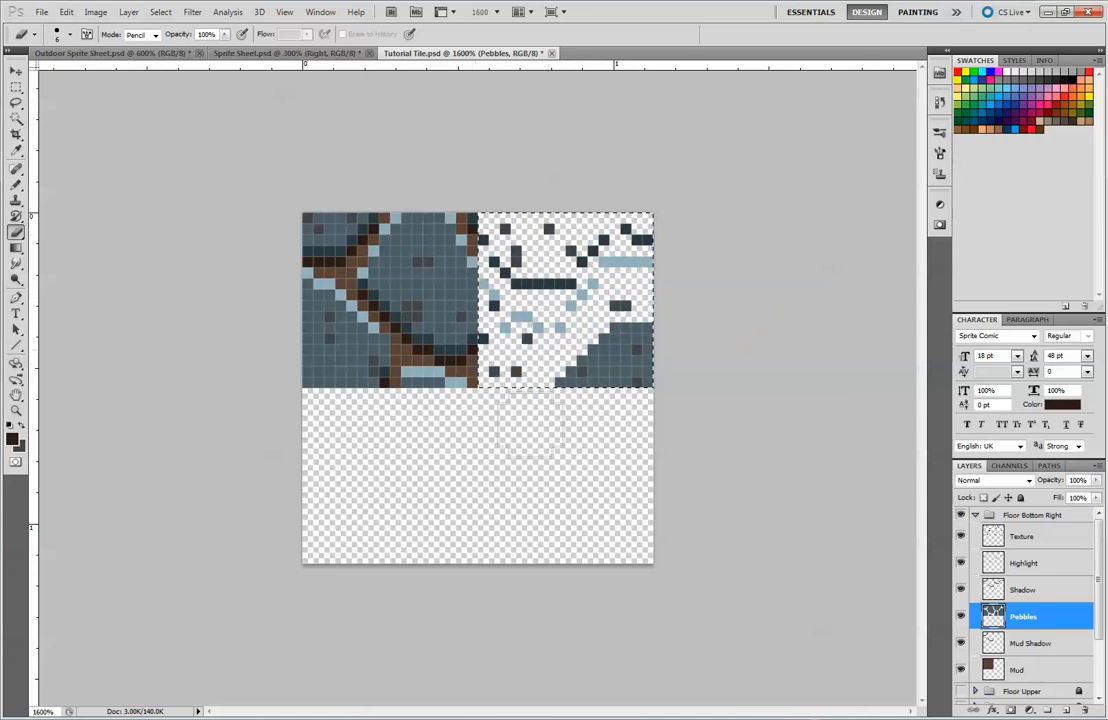
Clear the upper-right quarter on the Shadow, Highlight and Texture layers, and remove the selection
{"action": "left_click", "coordinate": [1021, 590]}
{"action": "key", "text": "Delete"}
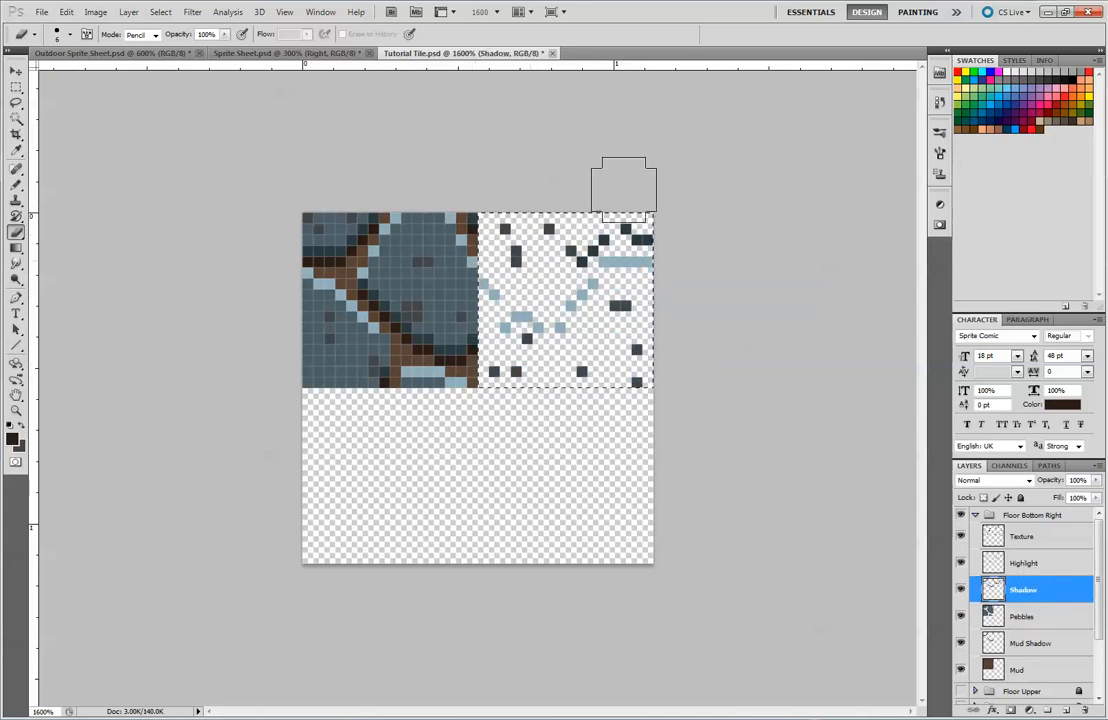
{"action": "left_click", "coordinate": [1018, 563]}
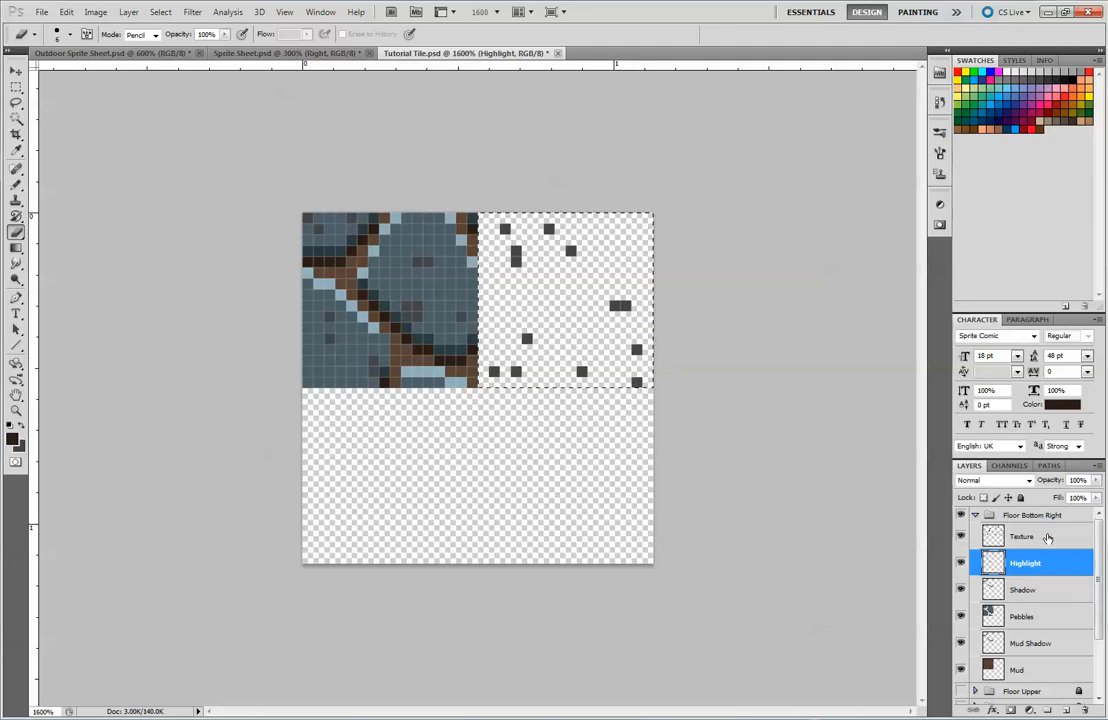
{"action": "left_click", "coordinate": [1050, 534]}
{"action": "key", "text": "Delete"}
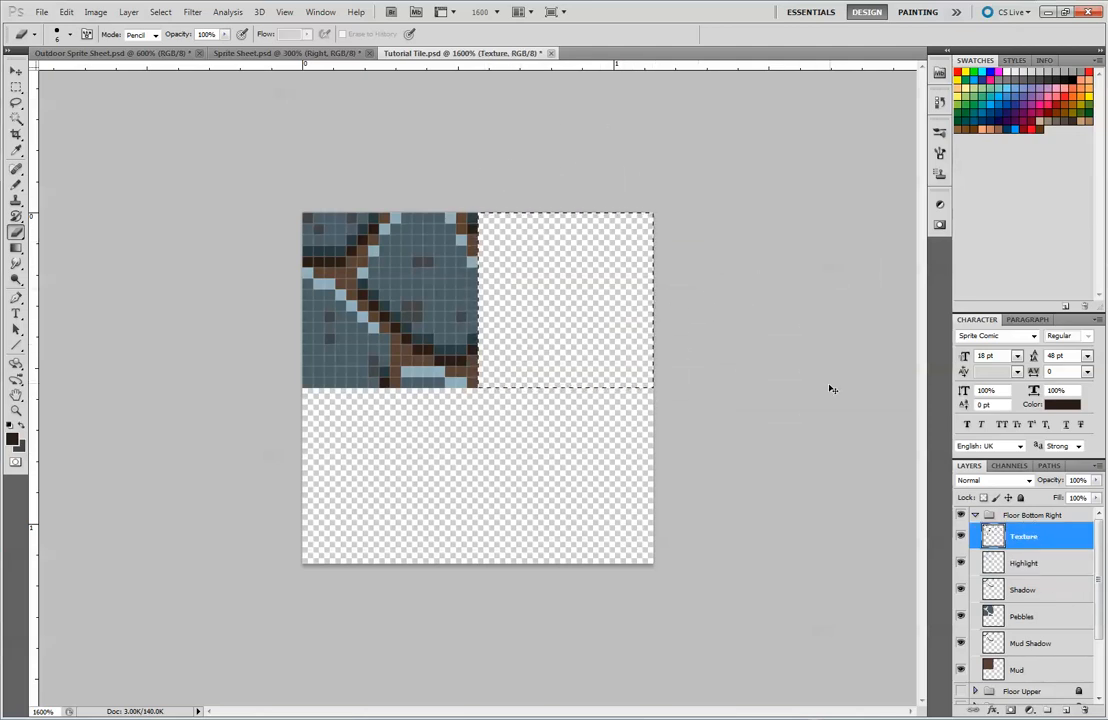
{"action": "key", "text": "ctrl+d"}
{"action": "key", "text": "v"}
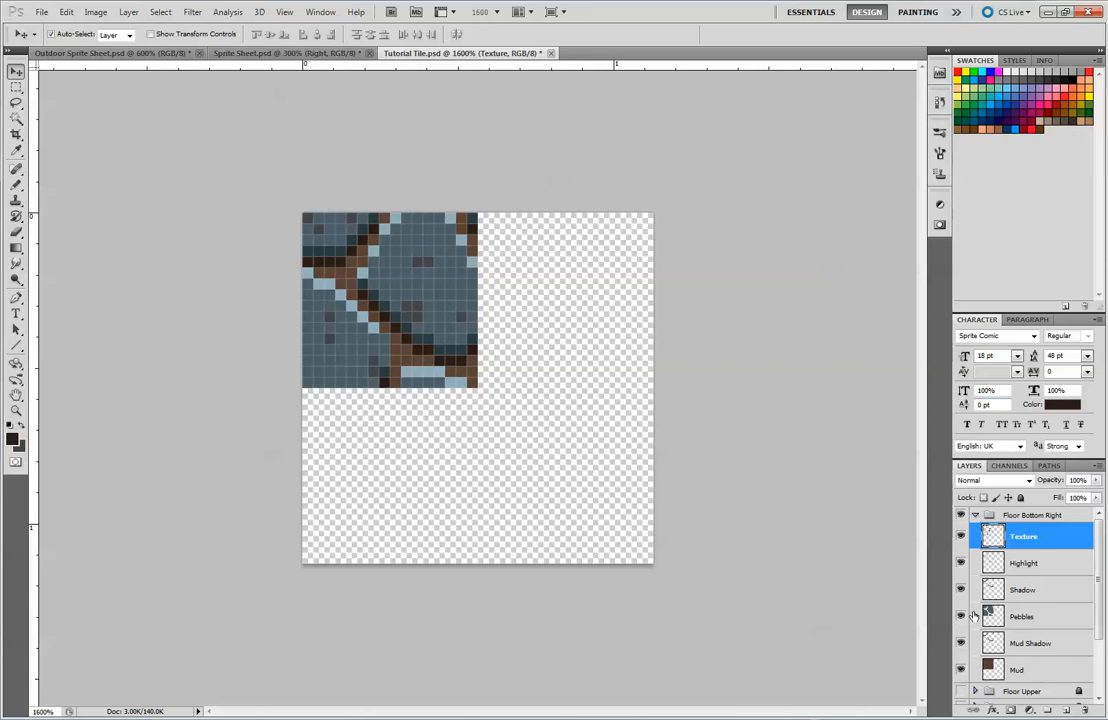
Hide the Highlight, Texture, Shadow and Mud Shadow layers of the Floor Bottom Right group
{"action": "left_click", "coordinate": [961, 563]}
{"action": "left_click", "coordinate": [961, 537]}
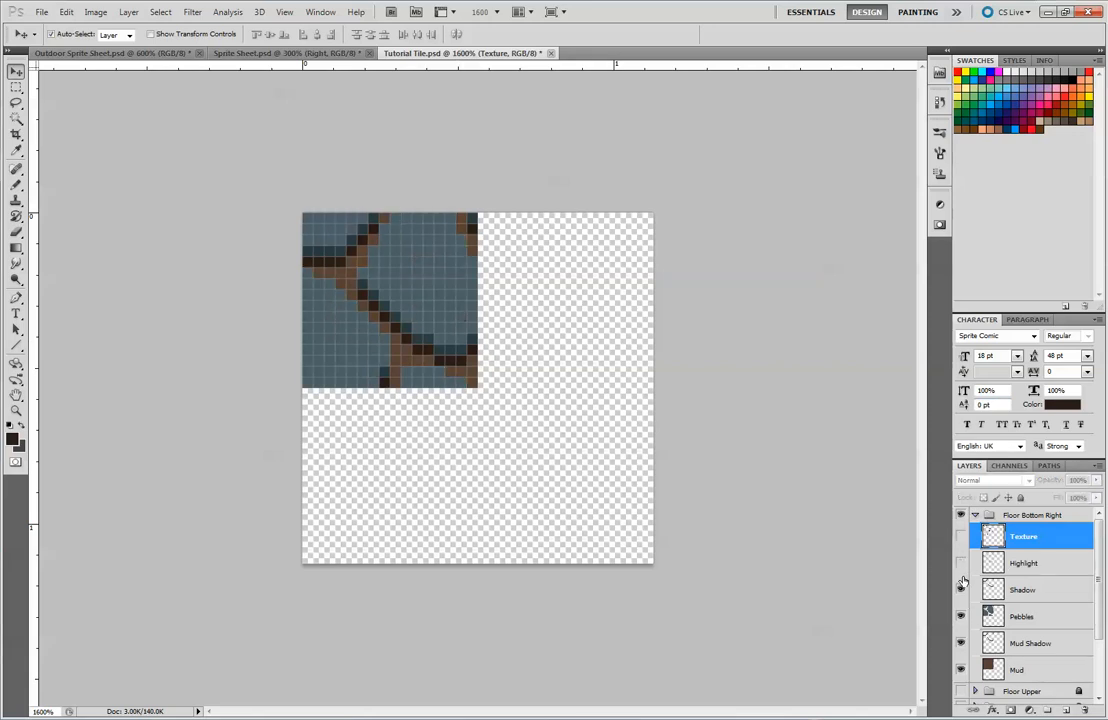
{"action": "left_click", "coordinate": [960, 591]}
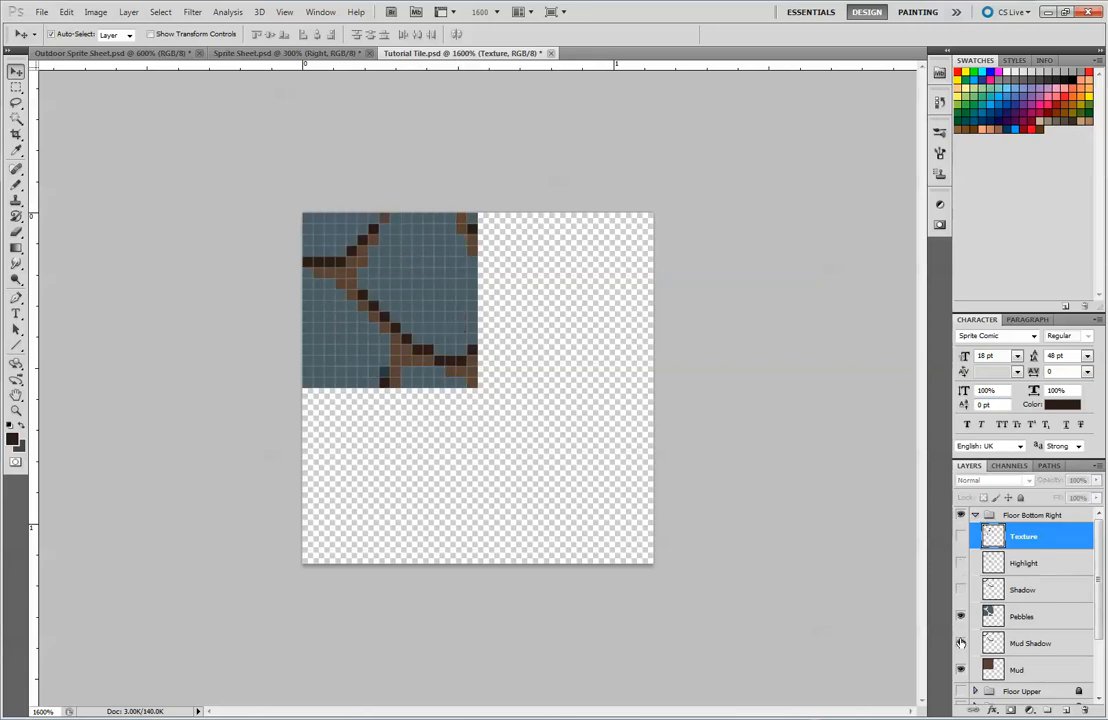
{"action": "left_click", "coordinate": [961, 643]}
With a 1 px eraser on the Pebbles layer, trim the stones along the remaining quarter's right and lower edges
{"action": "left_click", "coordinate": [1023, 616]}
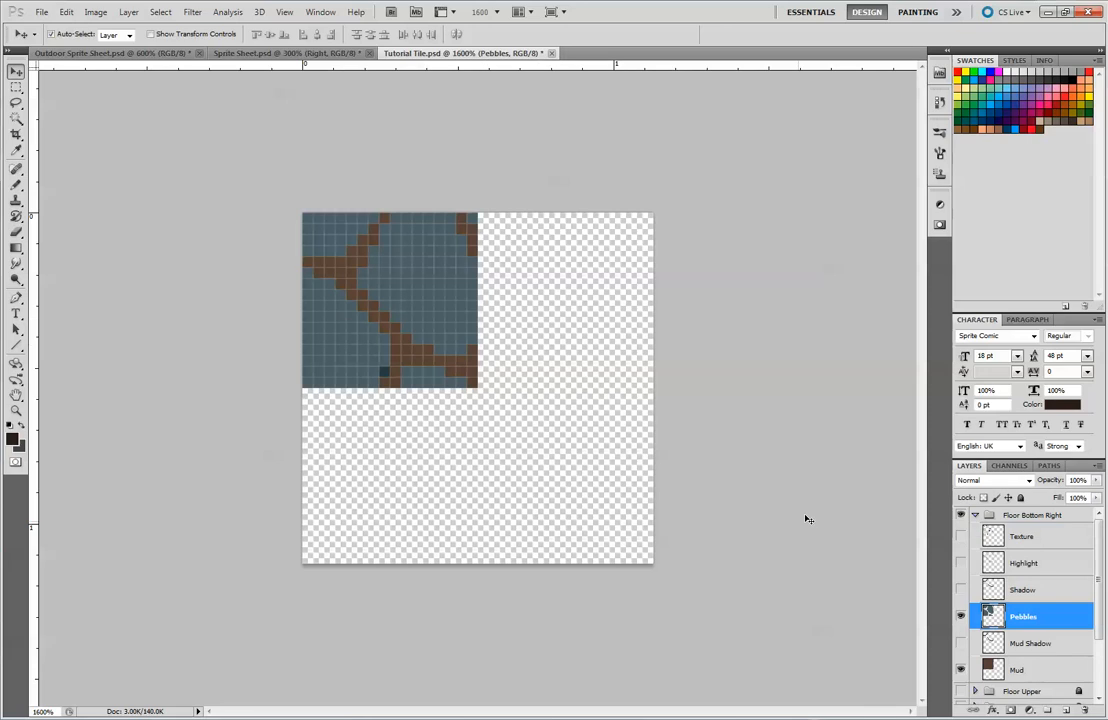
{"action": "left_click", "coordinate": [16, 232]}
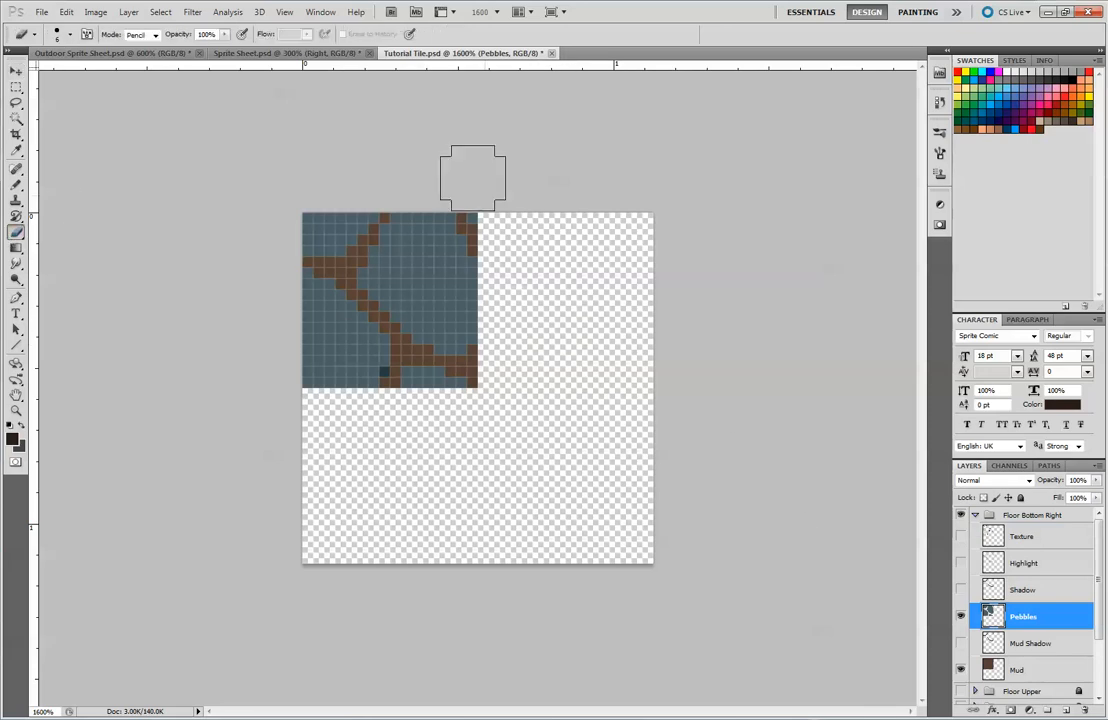
{"action": "key", "text": "bracketleft"}
{"action": "key", "text": "bracketleft"}
{"action": "key", "text": "bracketleft"}
{"action": "key", "text": "bracketleft"}
{"action": "key", "text": "bracketleft"}
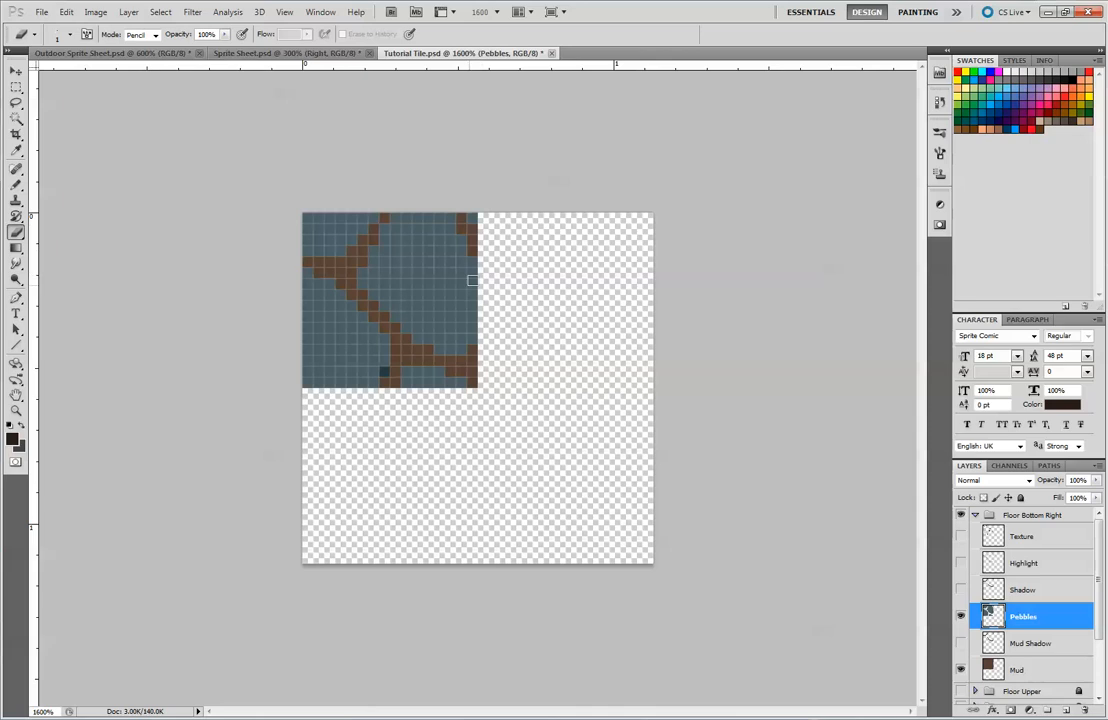
{"action": "left_click_drag", "start_coordinate": [472, 245], "coordinate": [468, 350]}
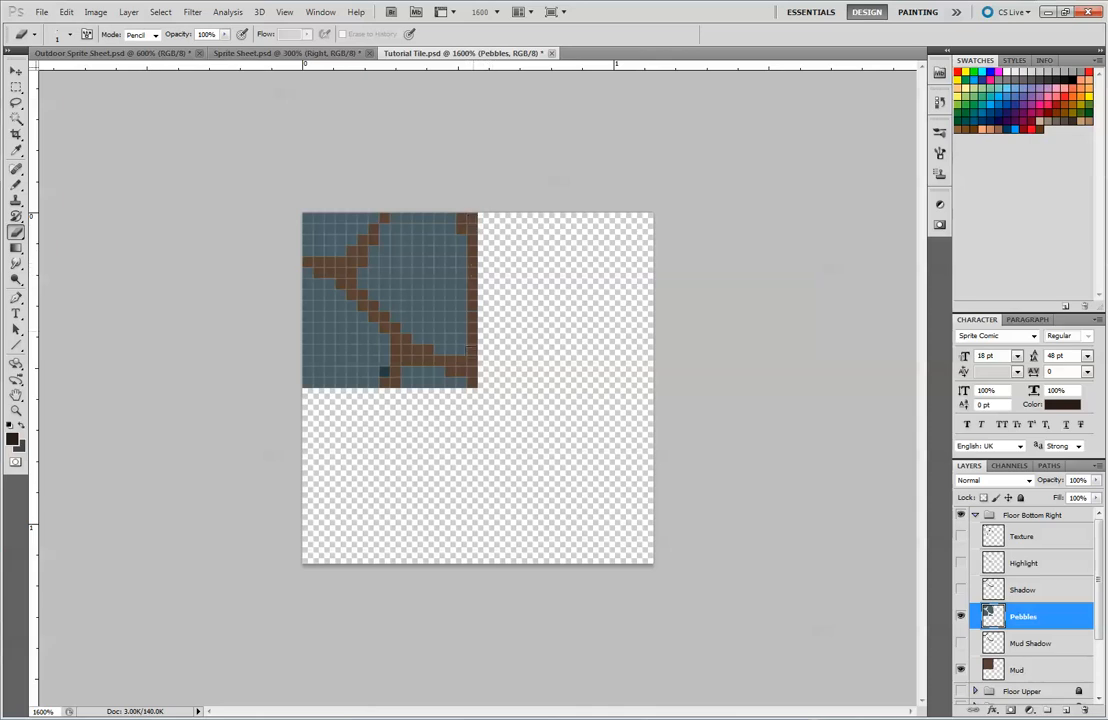
{"action": "mouse_move", "coordinate": [292, 381]}
{"action": "left_mouse_down"}
{"action": "mouse_move", "coordinate": [490, 380]}
{"action": "mouse_move", "coordinate": [409, 371]}
{"action": "mouse_move", "coordinate": [441, 370]}
{"action": "left_mouse_up"}
Erase mud gaps through the large stone to split it into smaller ones, and trim the lower-left stone's corner
{"action": "mouse_move", "coordinate": [396, 312]}
{"action": "left_mouse_down"}
{"action": "mouse_move", "coordinate": [423, 294]}
{"action": "mouse_move", "coordinate": [465, 299]}
{"action": "left_mouse_up"}
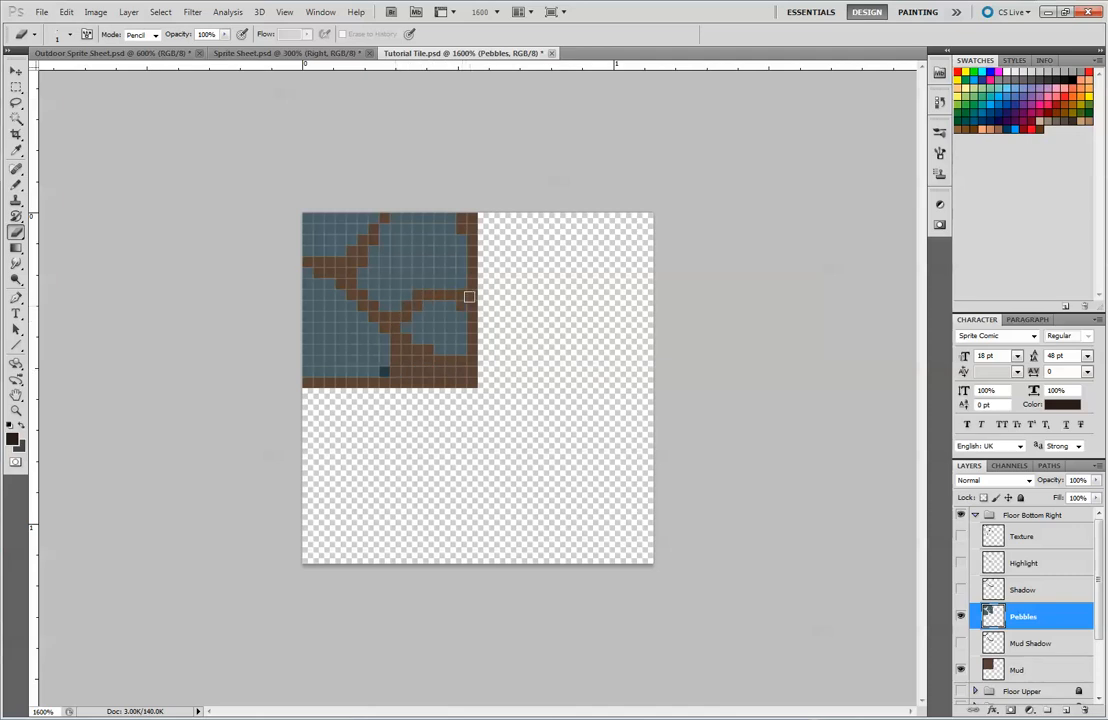
{"action": "left_click_drag", "start_coordinate": [389, 235], "coordinate": [428, 292]}
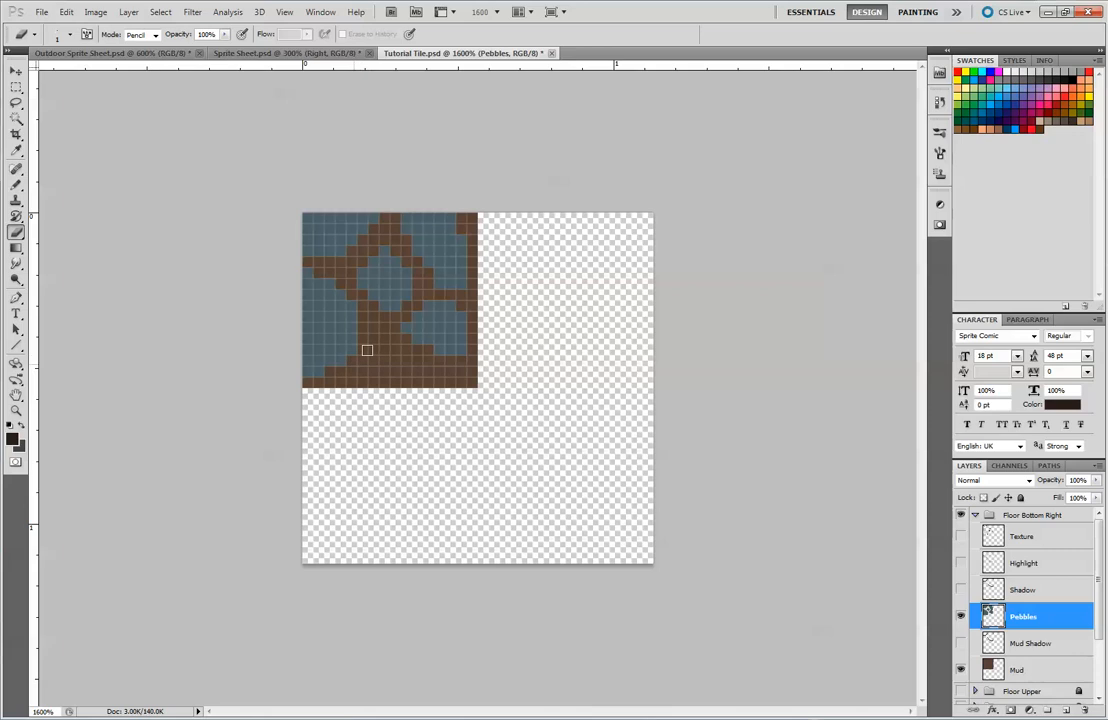
{"action": "key", "text": "alt"}
Show the Mud Shadow layer and erase its old shadow pixels, keeping one dark pixel beside the lower-right stone as a colour sample
{"action": "left_click", "coordinate": [960, 644]}
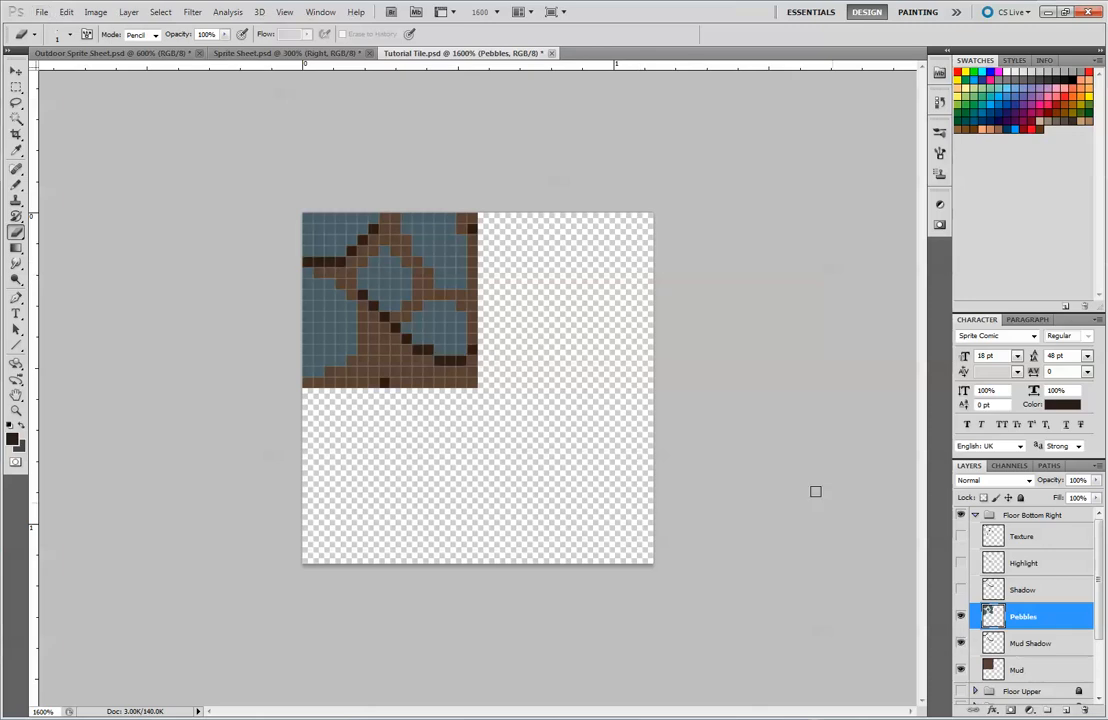
{"action": "key", "text": "alt+bracketleft"}
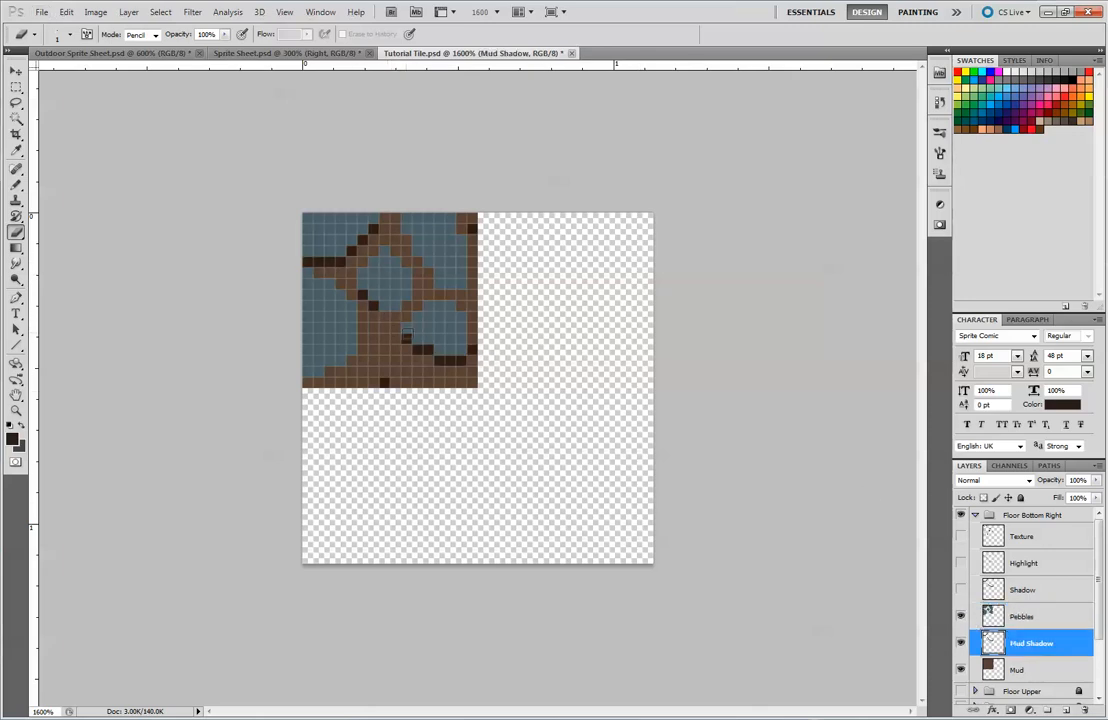
{"action": "left_click_drag", "start_coordinate": [308, 262], "coordinate": [377, 216]}
{"action": "left_click", "coordinate": [472, 229]}
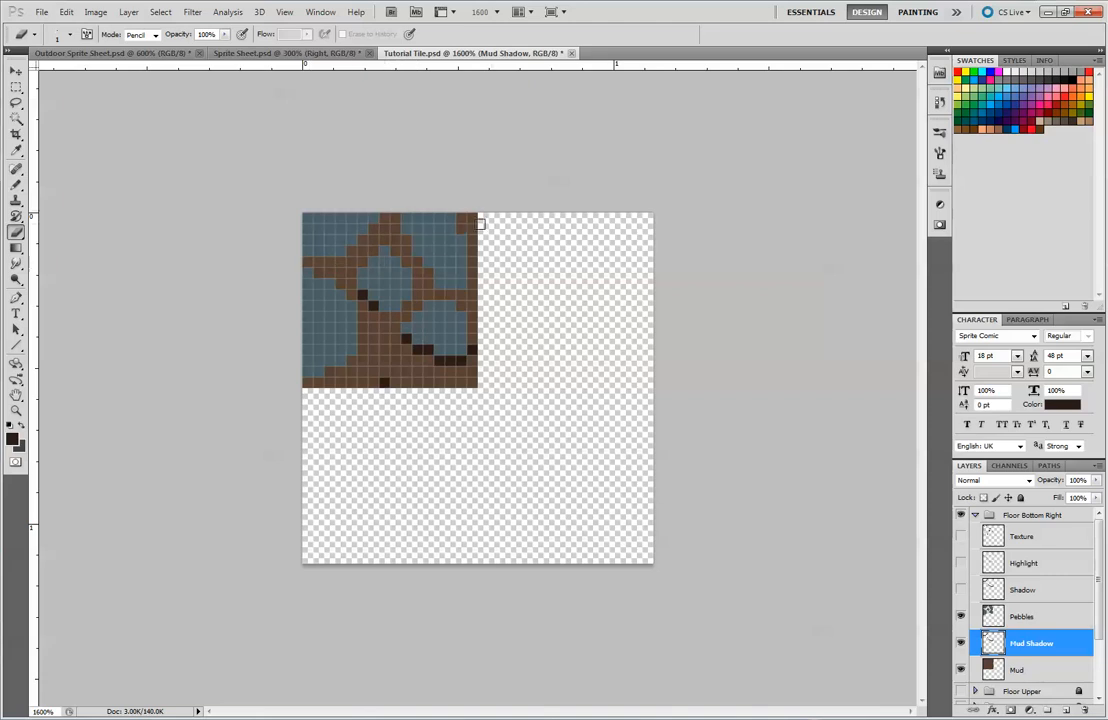
{"action": "left_click", "coordinate": [439, 360]}
{"action": "left_click_drag", "start_coordinate": [461, 360], "coordinate": [472, 350]}
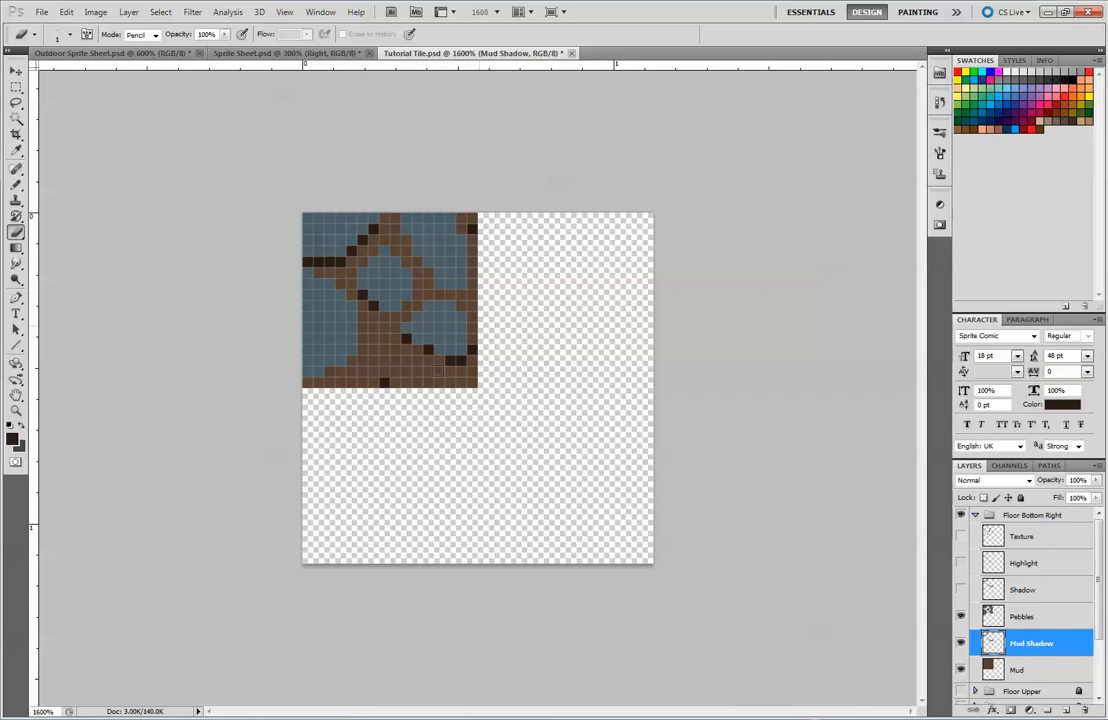
{"action": "left_click_drag", "start_coordinate": [450, 361], "coordinate": [472, 349]}
{"action": "left_click_drag", "start_coordinate": [317, 262], "coordinate": [329, 262]}
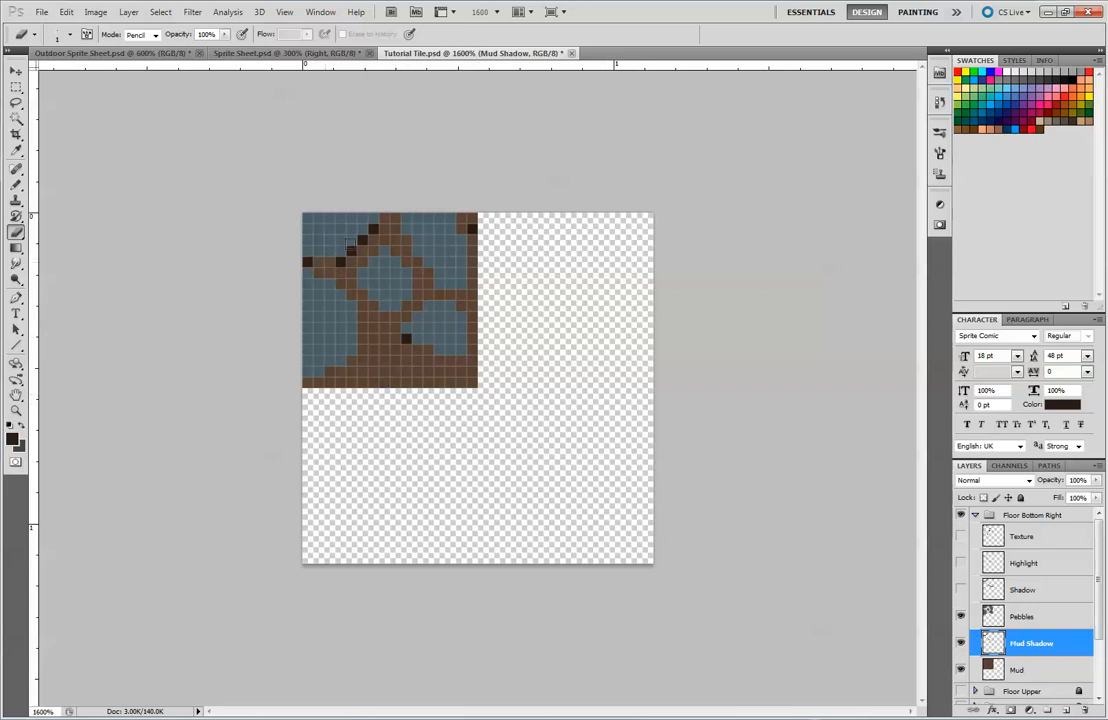
{"action": "left_click", "coordinate": [471, 228]}
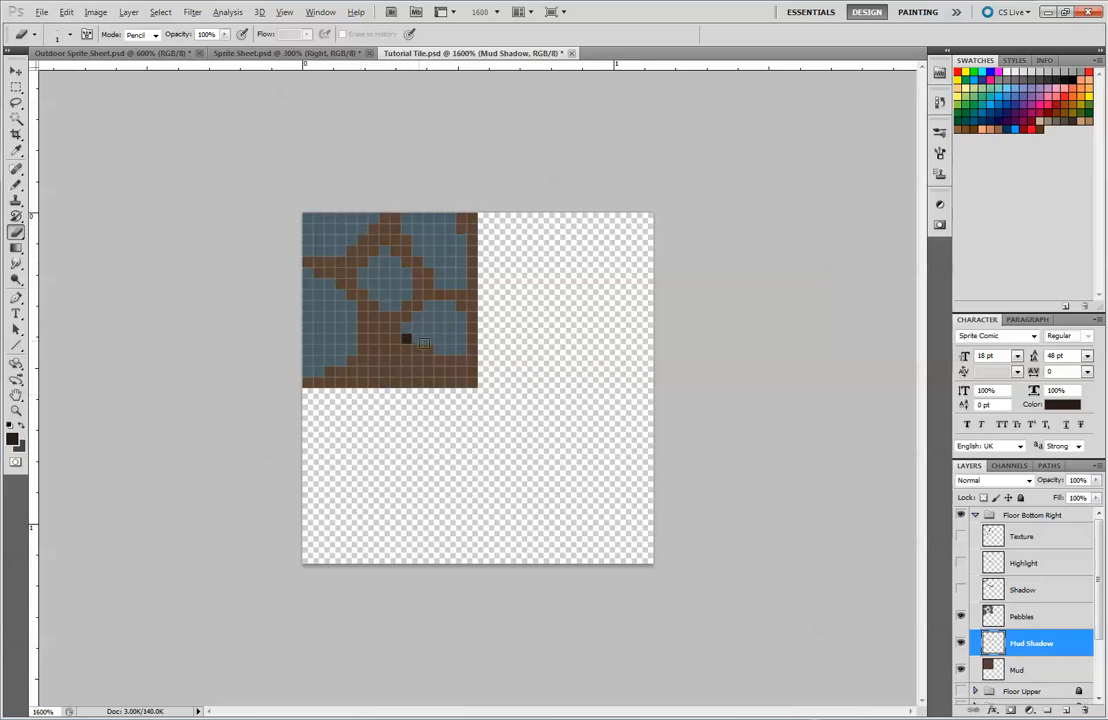
Show the Shadow layer and erase its old stone shadows, keeping one pixel at the tile's left edge
{"action": "left_click", "coordinate": [1020, 590]}
{"action": "left_click", "coordinate": [961, 591]}
{"action": "left_click", "coordinate": [961, 591]}
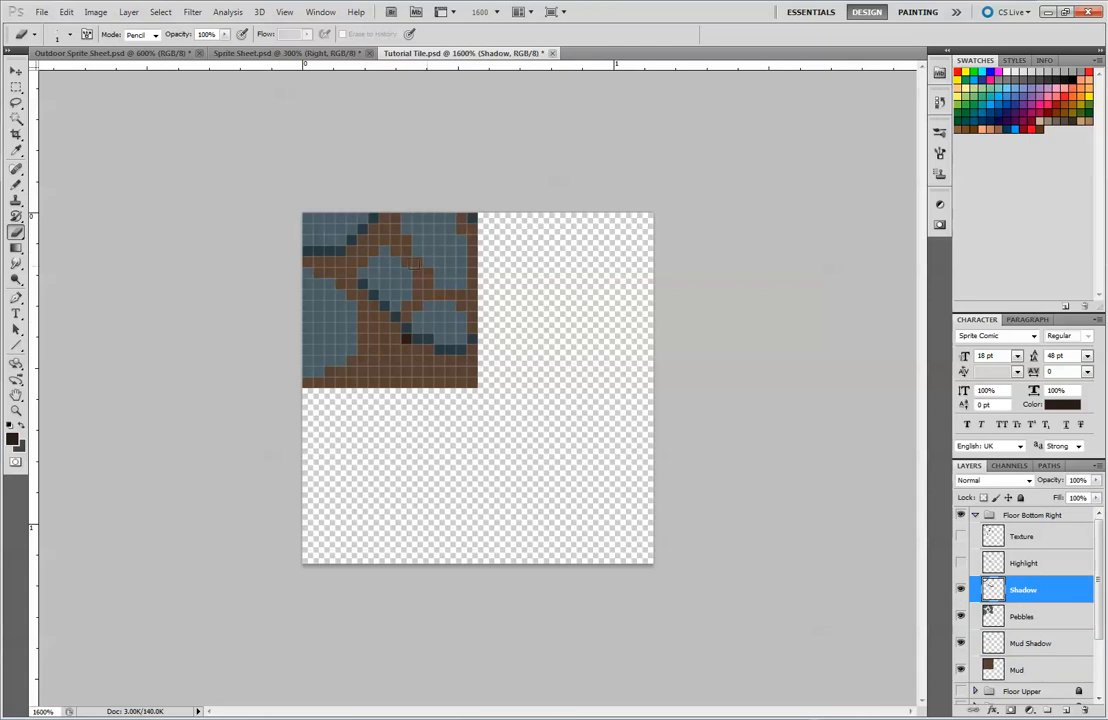
{"action": "left_click_drag", "start_coordinate": [373, 217], "coordinate": [330, 250]}
{"action": "mouse_move", "coordinate": [472, 339]}
{"action": "left_mouse_down"}
{"action": "mouse_move", "coordinate": [450, 350]}
{"action": "mouse_move", "coordinate": [318, 251]}
{"action": "left_mouse_up"}
Show the Highlight layer and erase its old highlights except one pixel at the tile's left edge, and show the Texture layer
{"action": "left_click", "coordinate": [1035, 560]}
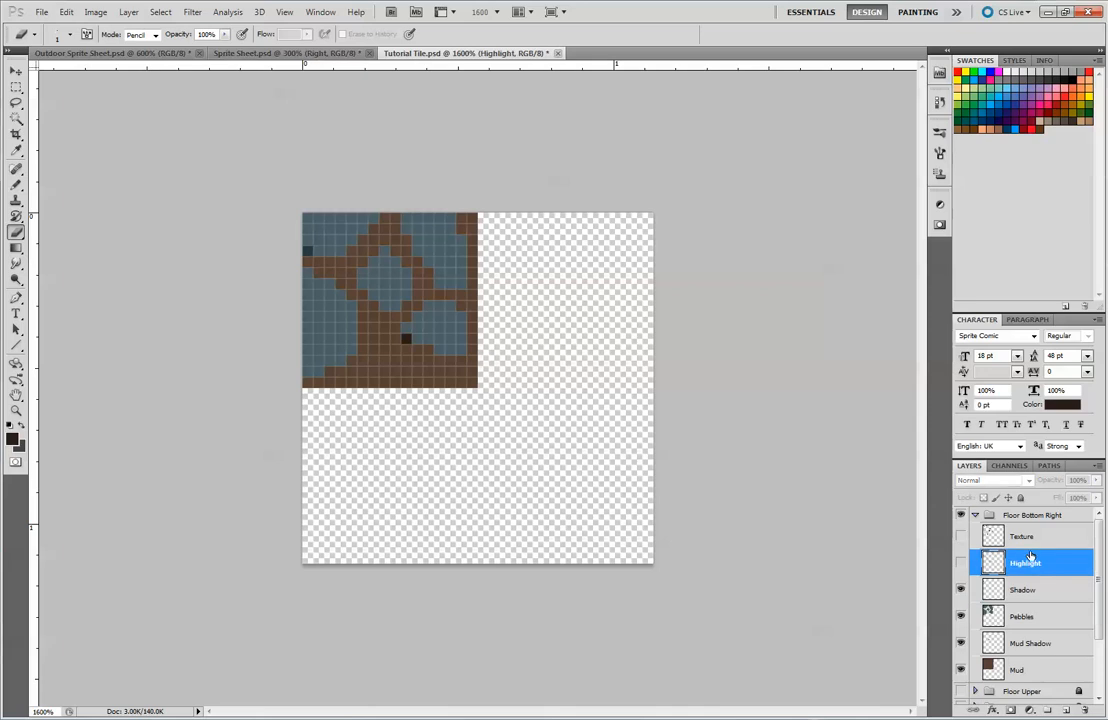
{"action": "left_click", "coordinate": [960, 564]}
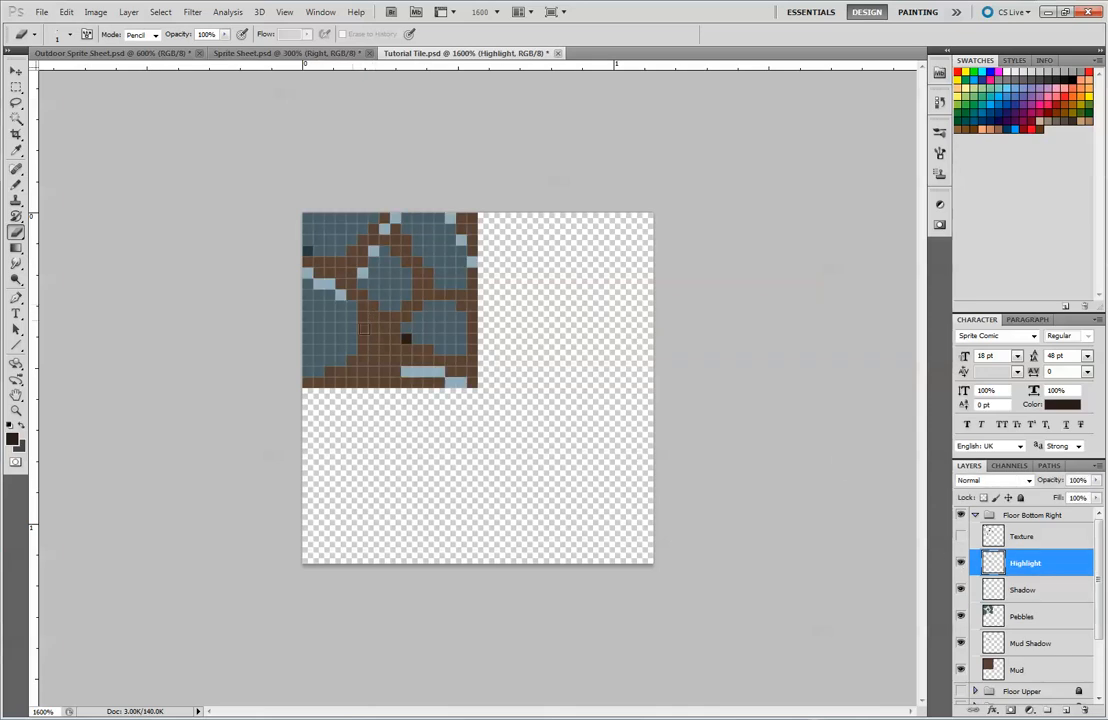
{"action": "mouse_move", "coordinate": [439, 371]}
{"action": "left_mouse_down"}
{"action": "mouse_move", "coordinate": [406, 371]}
{"action": "mouse_move", "coordinate": [461, 382]}
{"action": "left_mouse_up"}
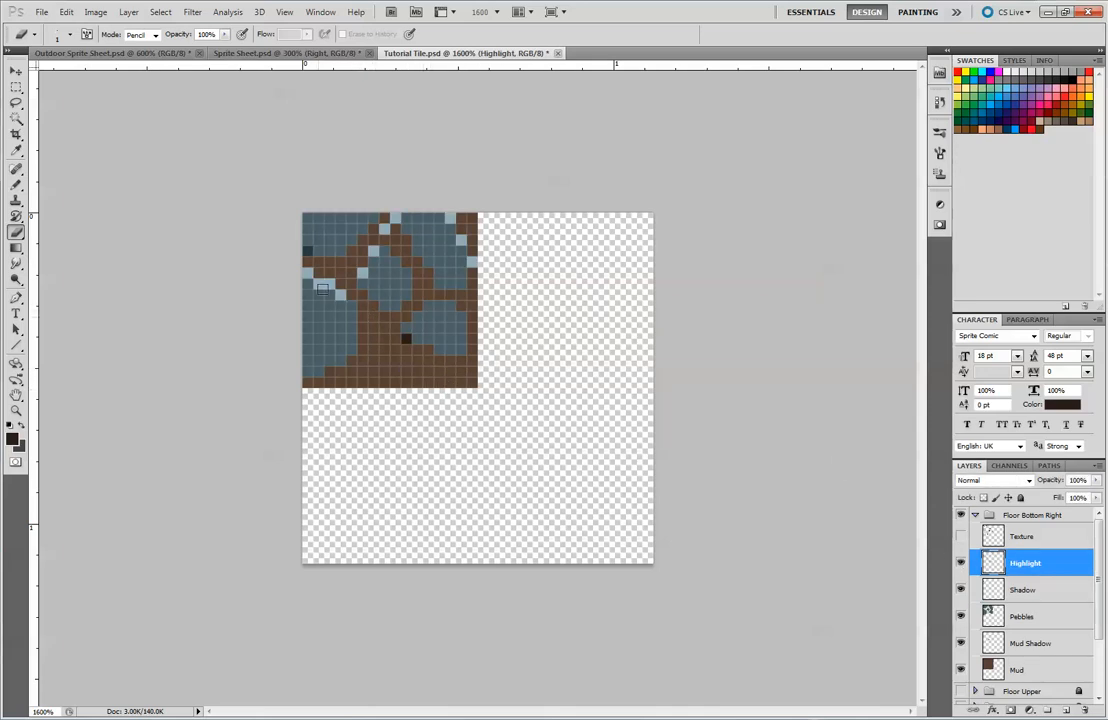
{"action": "mouse_move", "coordinate": [318, 283]}
{"action": "left_mouse_down"}
{"action": "mouse_move", "coordinate": [340, 293]}
{"action": "mouse_move", "coordinate": [405, 212]}
{"action": "left_mouse_up"}
{"action": "left_click_drag", "start_coordinate": [461, 240], "coordinate": [449, 217]}
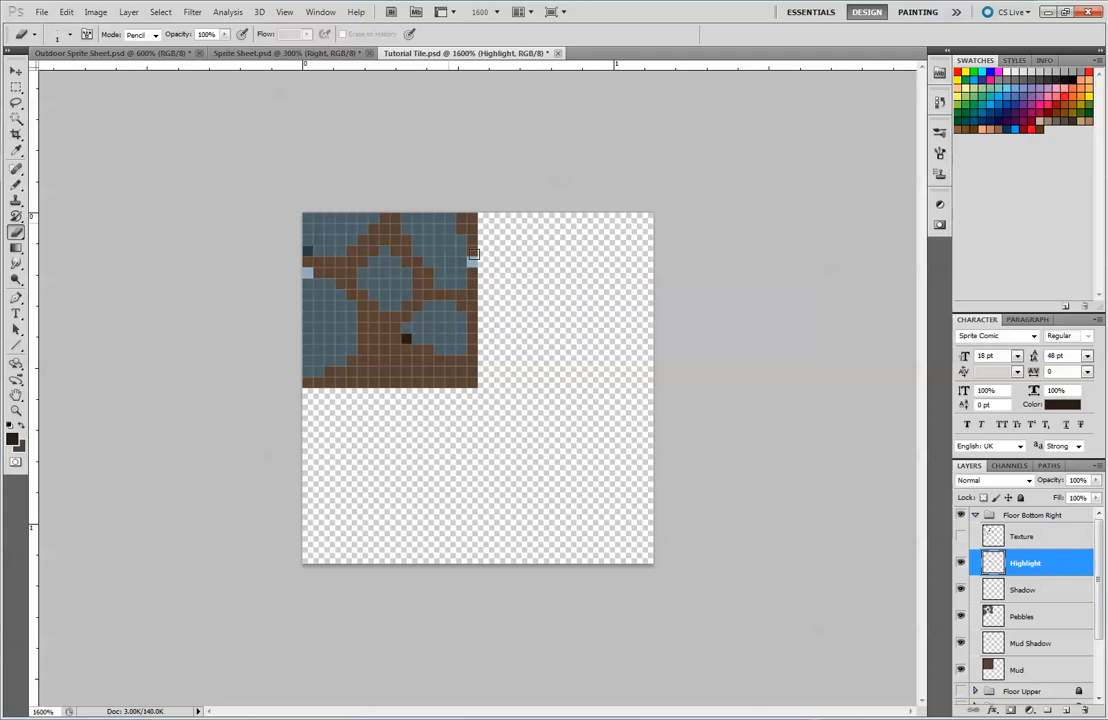
{"action": "left_click", "coordinate": [1040, 537]}
{"action": "left_click", "coordinate": [961, 537]}
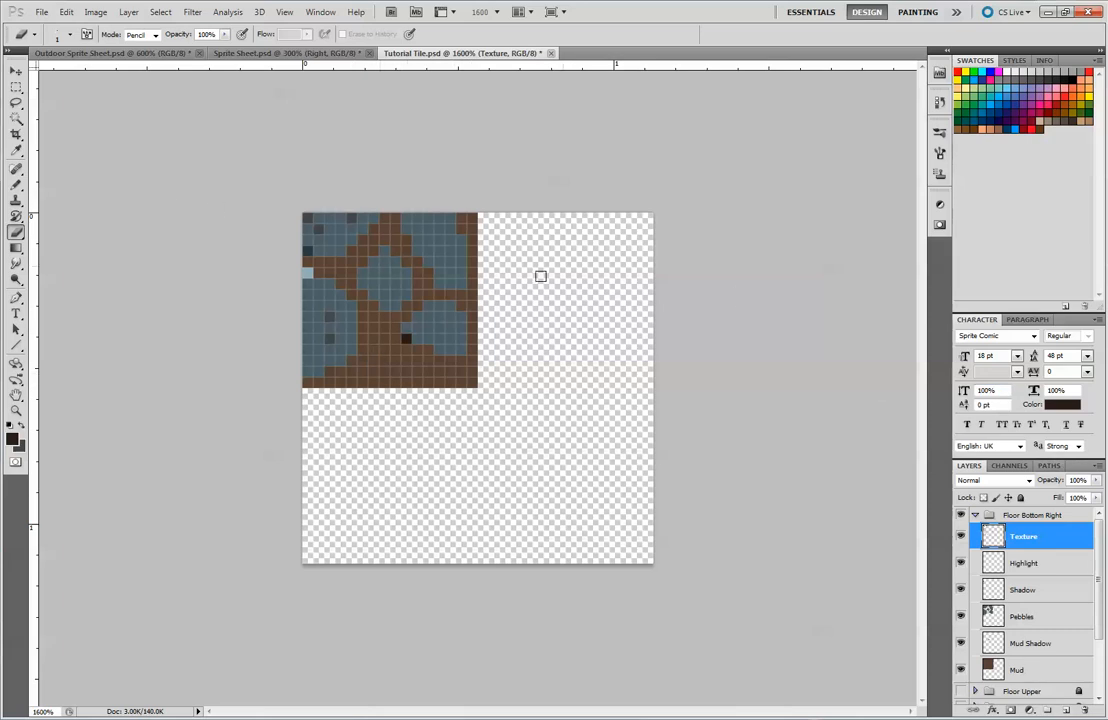
Examine the stones around the empty bottom-right corner in the Outdoor Sprite Sheet and compare them with the corner tile
{"action": "left_click", "coordinate": [118, 53]}
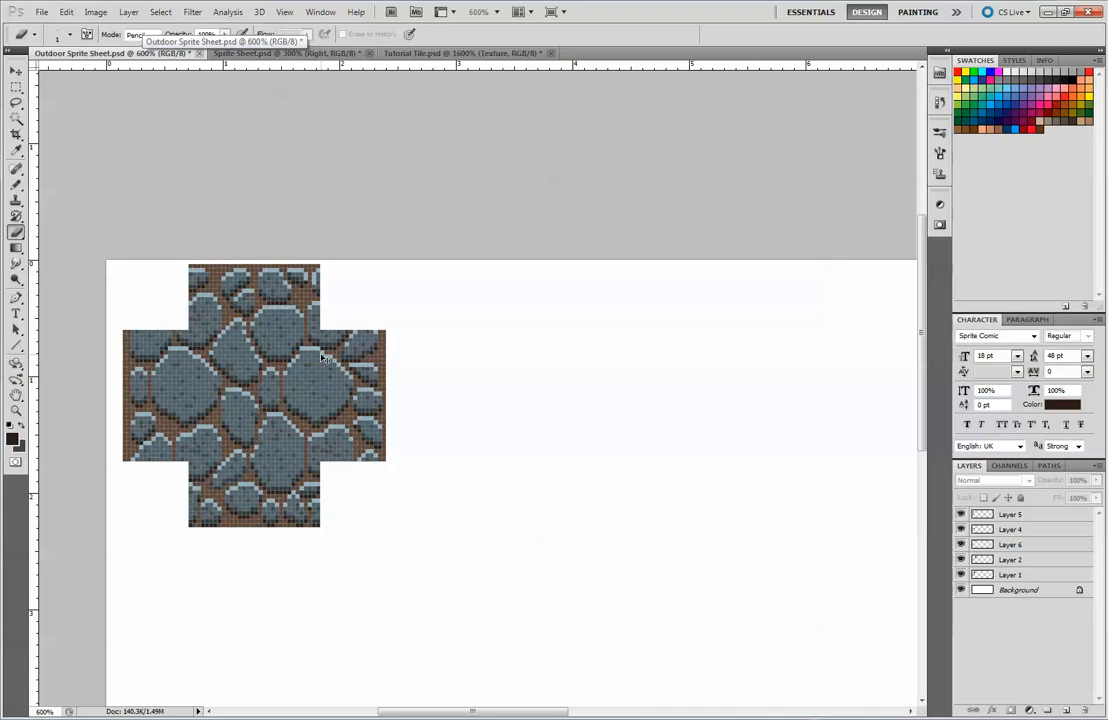
{"action": "key", "text": "ctrl+plus"}
{"action": "key", "text": "ctrl+plus"}
{"action": "key", "text": "ctrl+plus"}
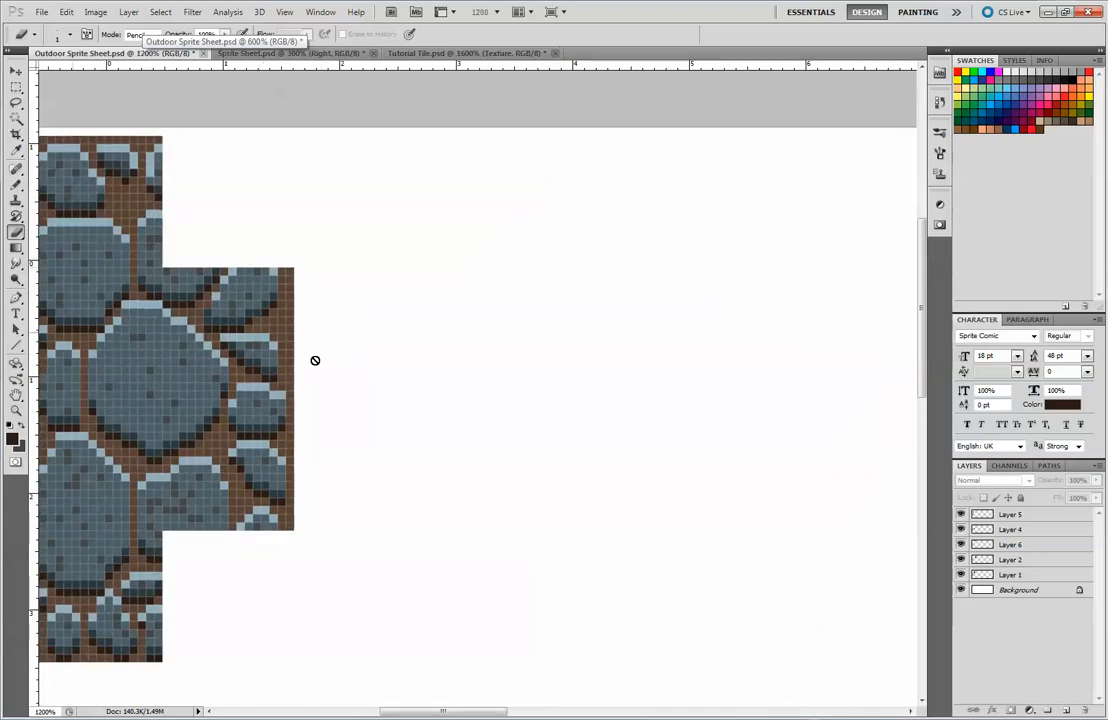
{"action": "left_click_drag", "start_coordinate": [631, 399], "coordinate": [749, 321]}
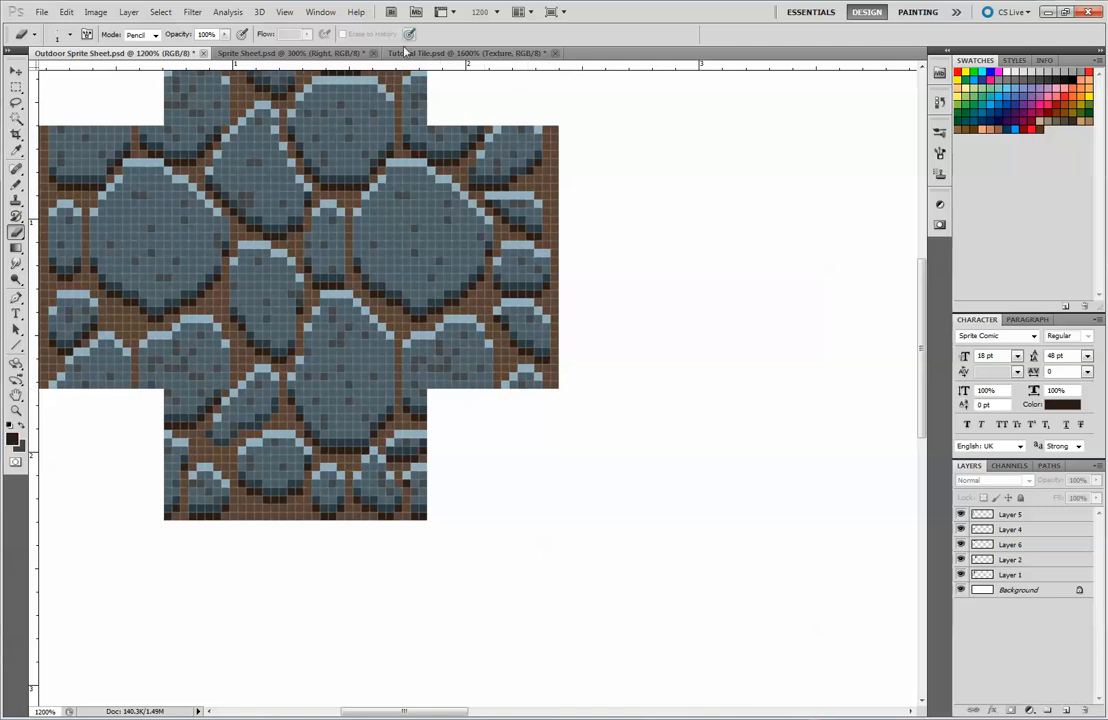
{"action": "left_click", "coordinate": [462, 53]}
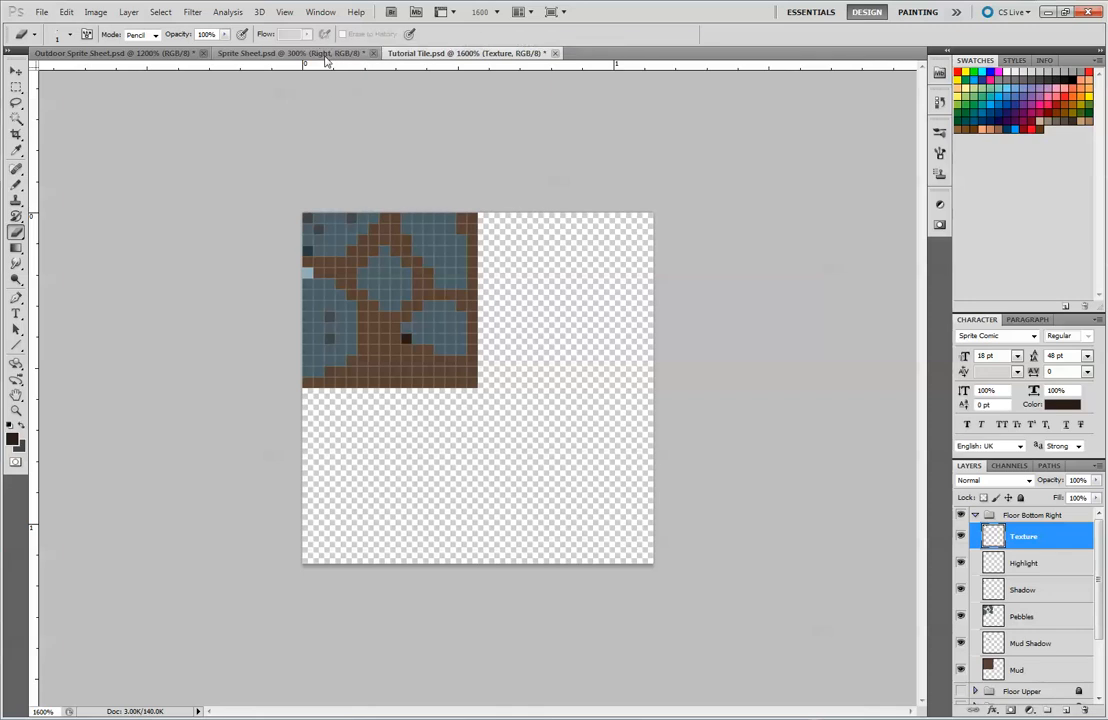
{"action": "left_click", "coordinate": [284, 53]}
{"action": "key", "text": "ctrl+Tab"}
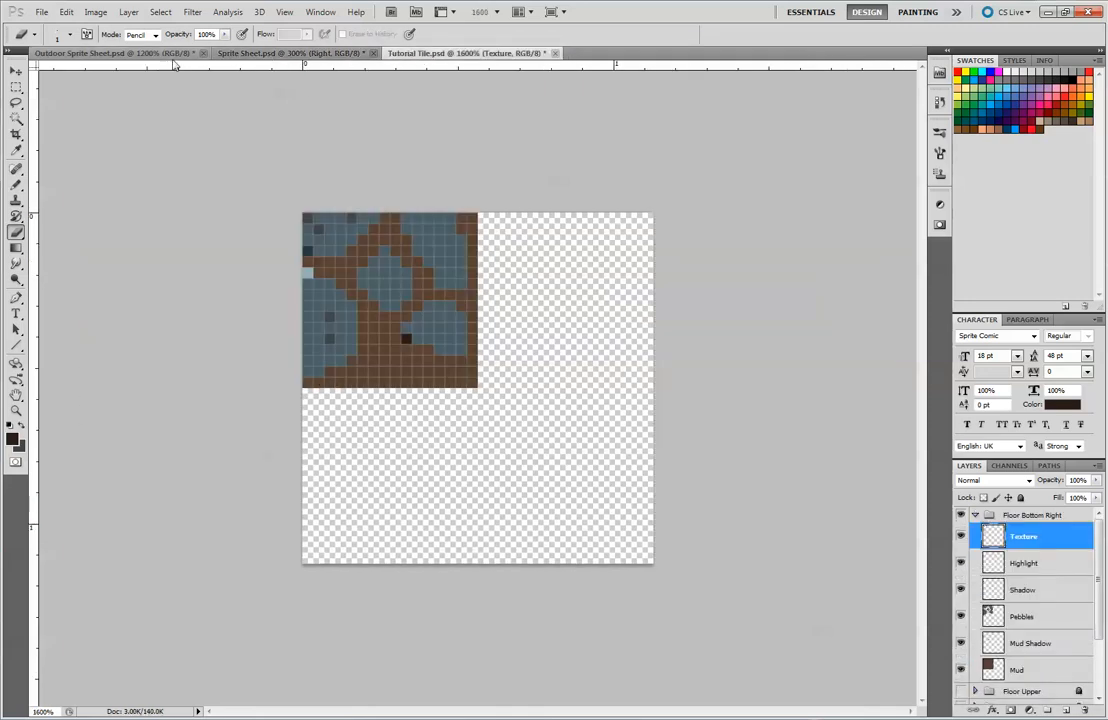
{"action": "left_click", "coordinate": [140, 53]}
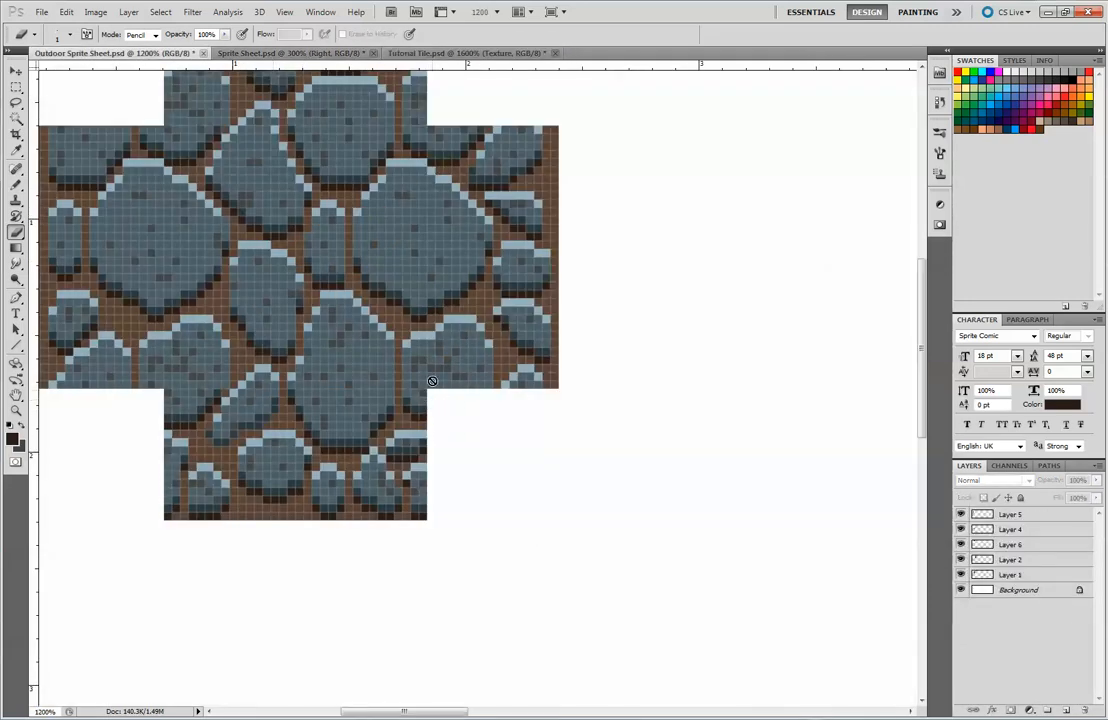
{"action": "left_click", "coordinate": [420, 53]}
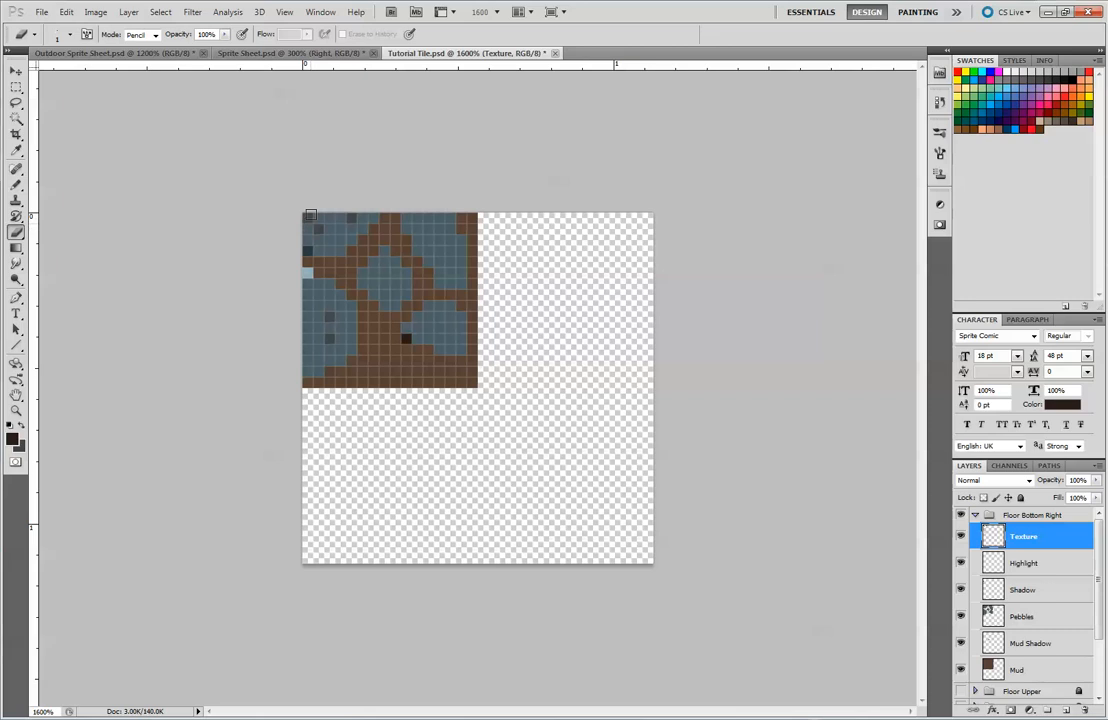
{"action": "left_click", "coordinate": [274, 53]}
{"action": "left_click", "coordinate": [170, 55]}
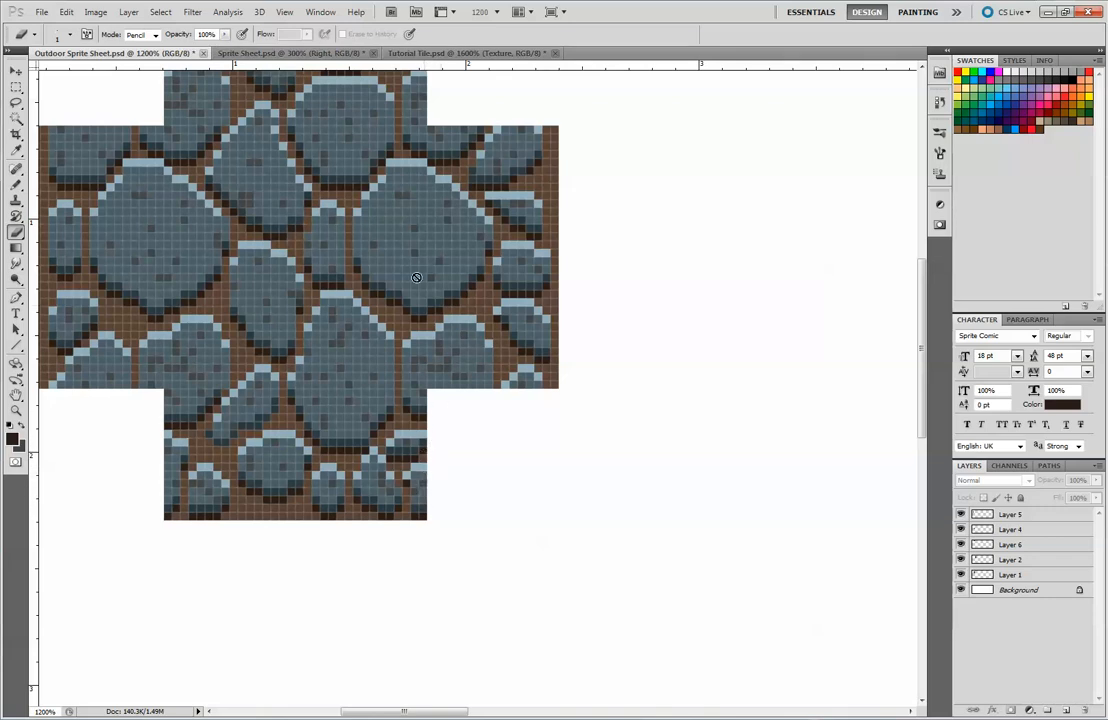
{"action": "left_click", "coordinate": [450, 52]}
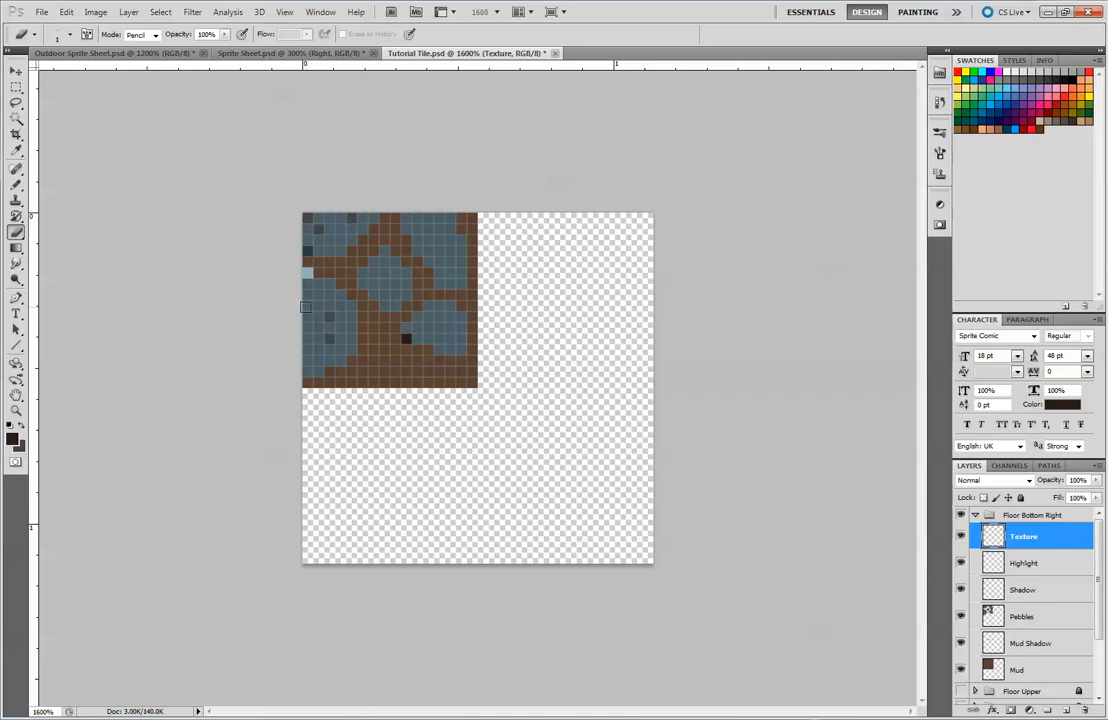
Erase a mud gap through the left-edge stone on the Pebbles layer to split it, and make the Texture layer active
{"action": "left_click", "coordinate": [988, 610]}
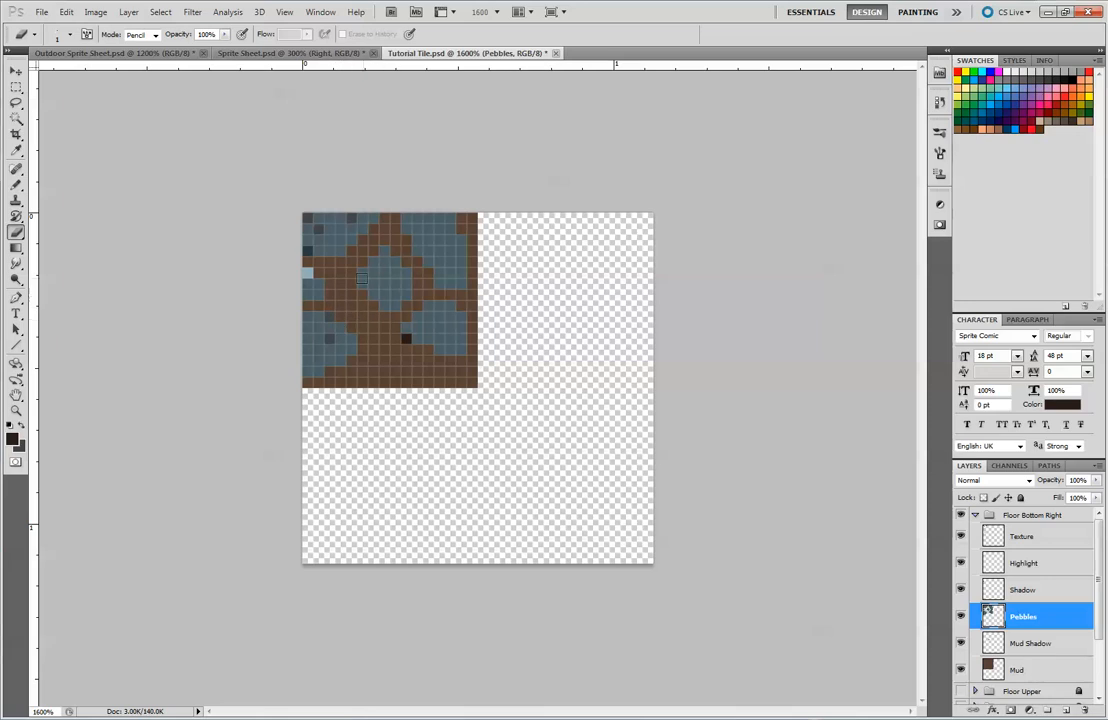
{"action": "left_click", "coordinate": [1029, 541]}
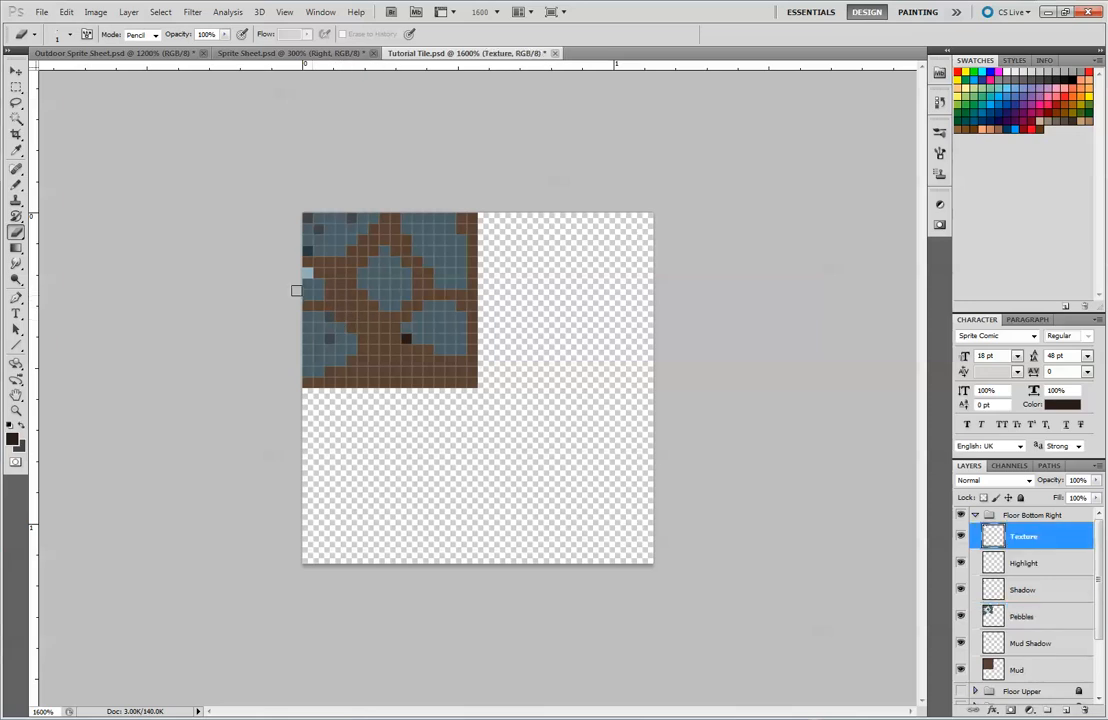
Copy the merged 16 x 16 px corner tile into the Outdoor Sprite Sheet and place it in the empty bottom-right corner
{"action": "left_click", "coordinate": [16, 87]}
{"action": "left_click", "coordinate": [390, 268]}
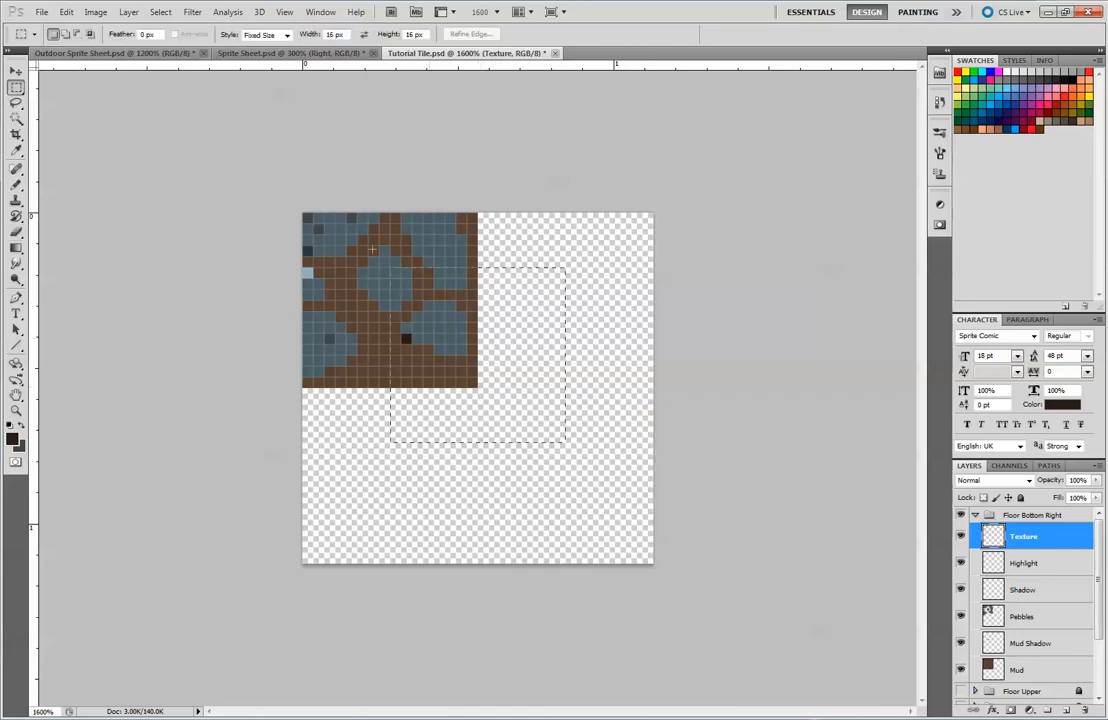
{"action": "left_click", "coordinate": [252, 173]}
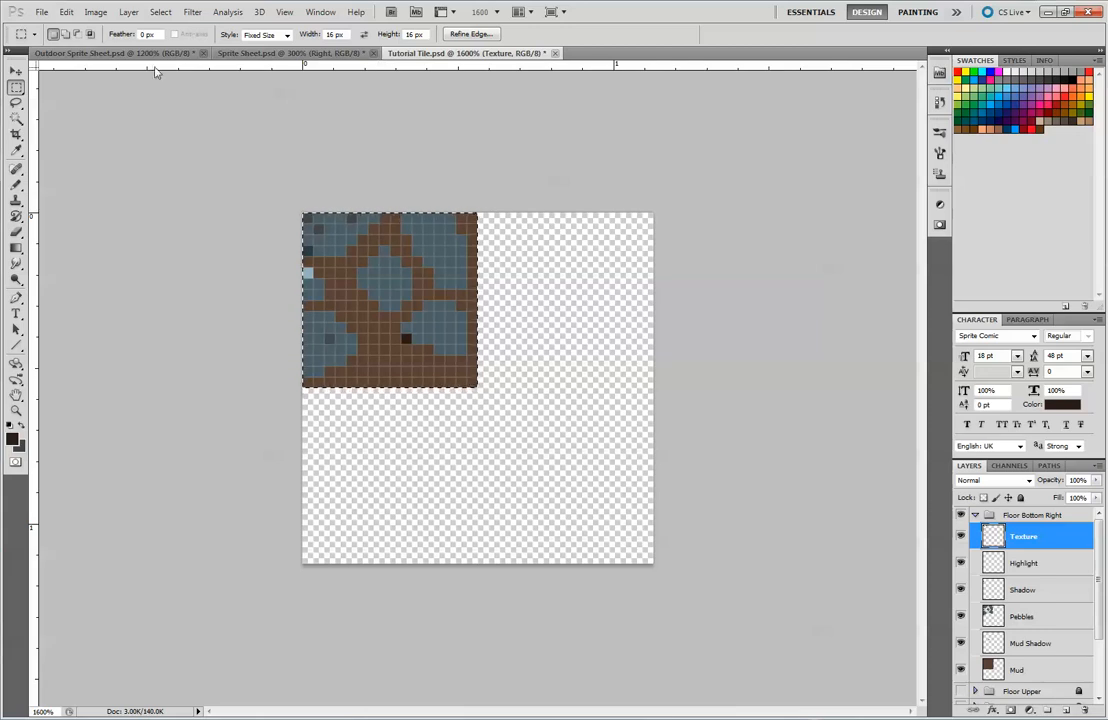
{"action": "left_click", "coordinate": [152, 56]}
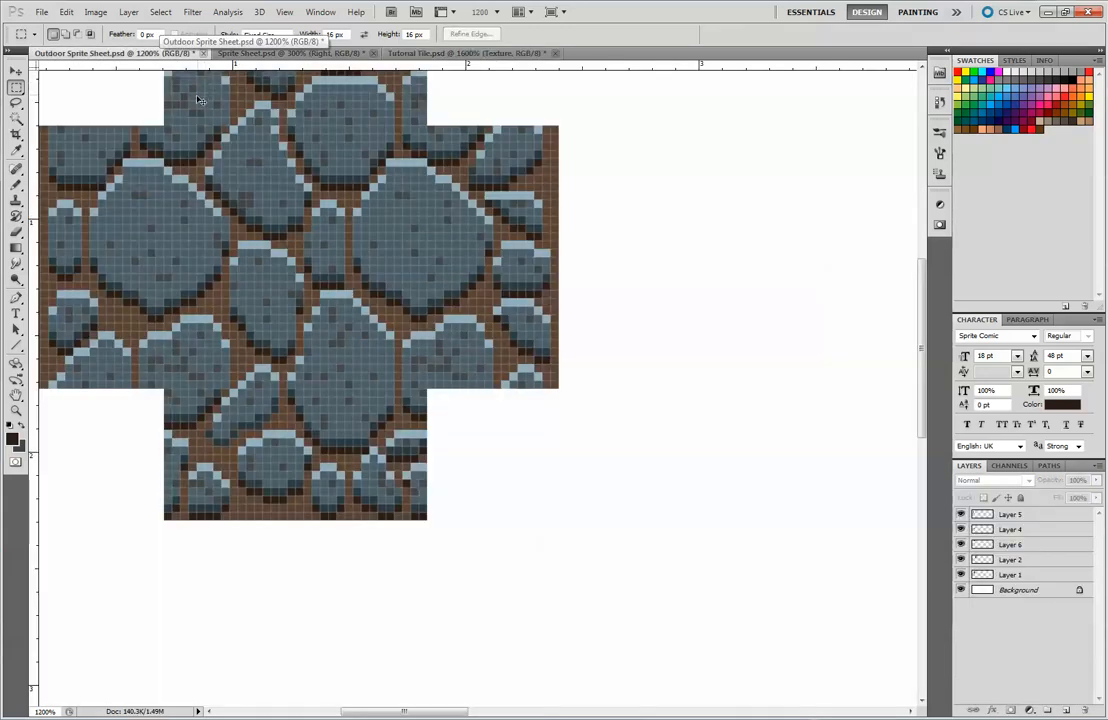
{"action": "left_click", "coordinate": [16, 71]}
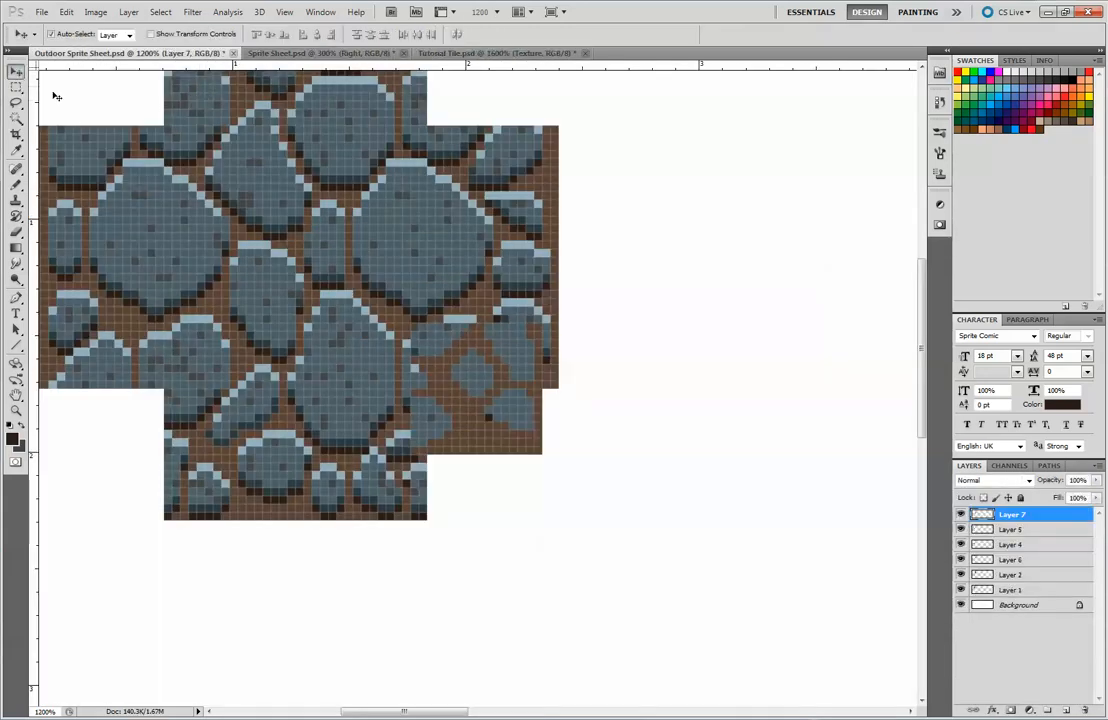
{"action": "left_click_drag", "start_coordinate": [520, 402], "coordinate": [533, 474]}
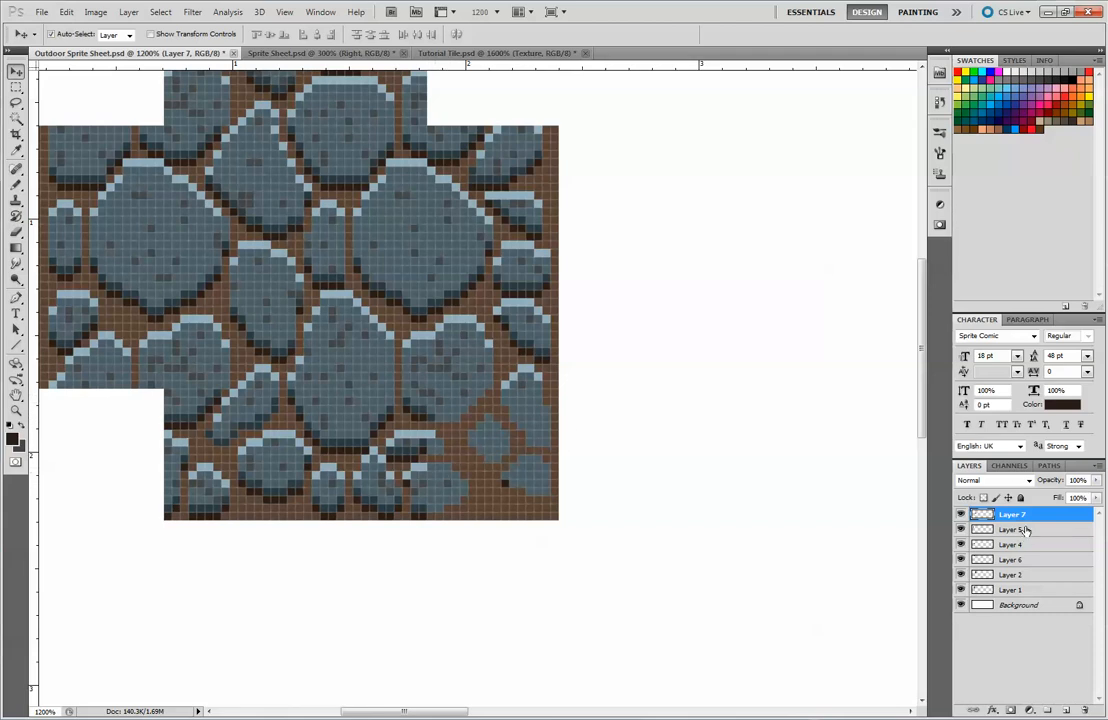
Remove the pasted test tile from the Outdoor Sprite Sheet, and clear the selection in the Tutorial Tile document
{"action": "key", "text": "ctrl+z"}
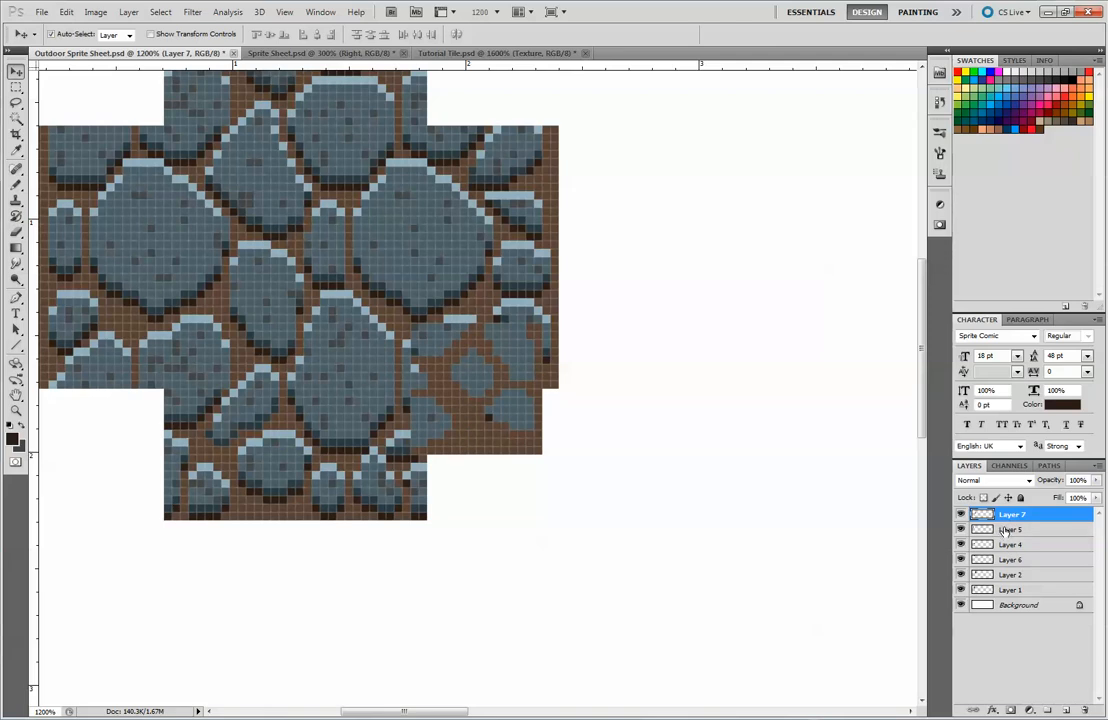
{"action": "key", "text": "ctrl+z"}
{"action": "key", "text": "ctrl+z"}
{"action": "left_click_drag", "start_coordinate": [1024, 517], "coordinate": [1082, 712]}
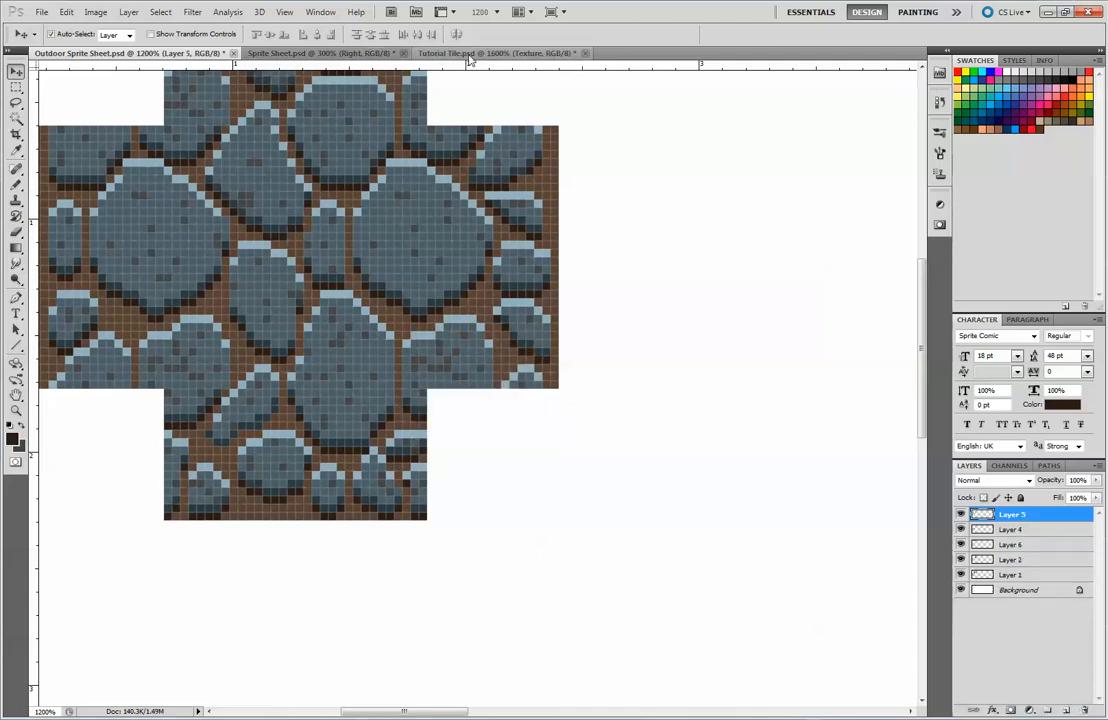
{"action": "left_click", "coordinate": [422, 53]}
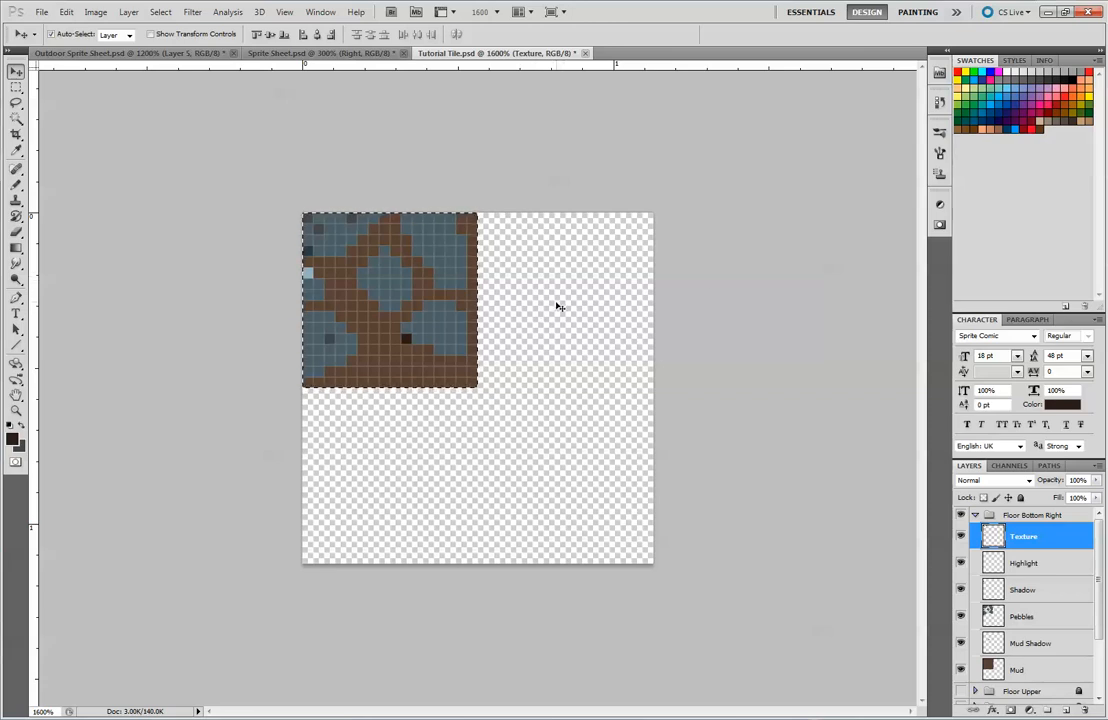
{"action": "key", "text": "ctrl+d"}
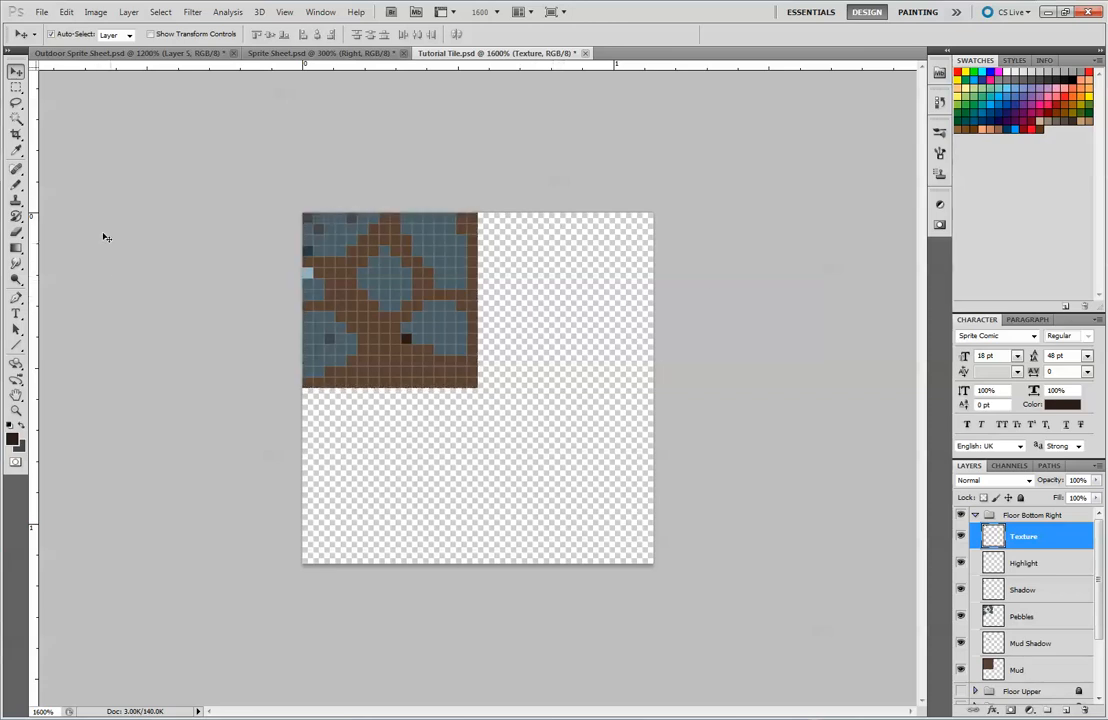
With the Pencil on the Mud Shadow layer, sample the remaining dark pixel and draw shadows beneath the lower-right and central stones
{"action": "left_click", "coordinate": [22, 185]}
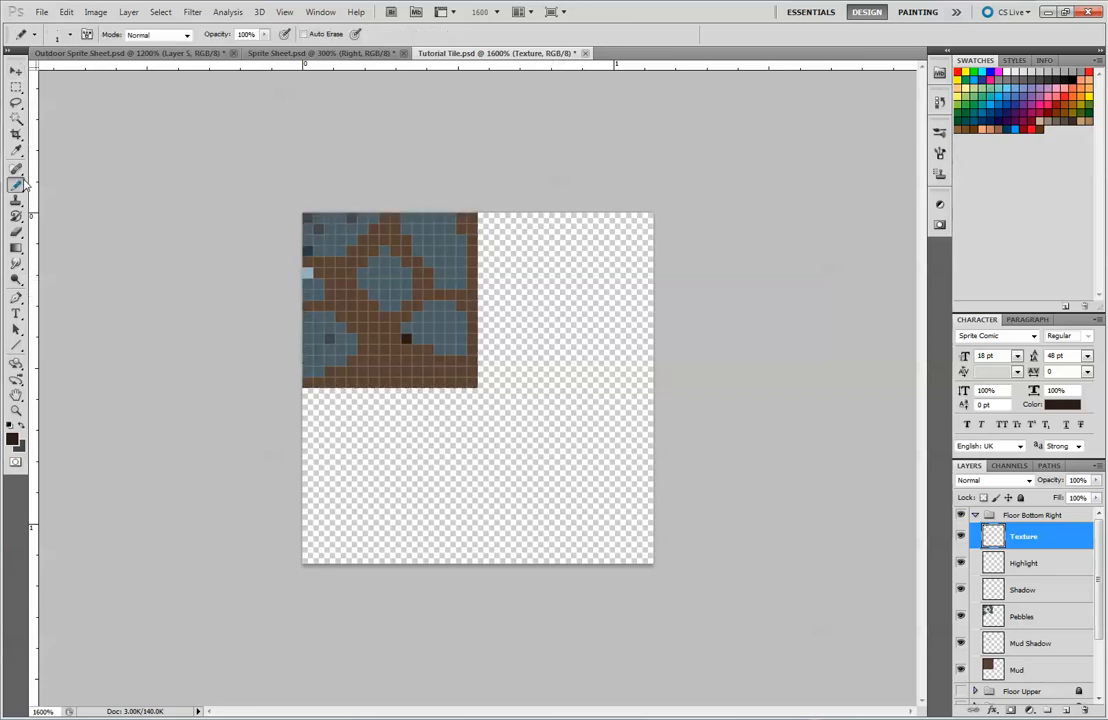
{"action": "left_click", "coordinate": [1016, 669]}
{"action": "left_click", "coordinate": [1030, 643]}
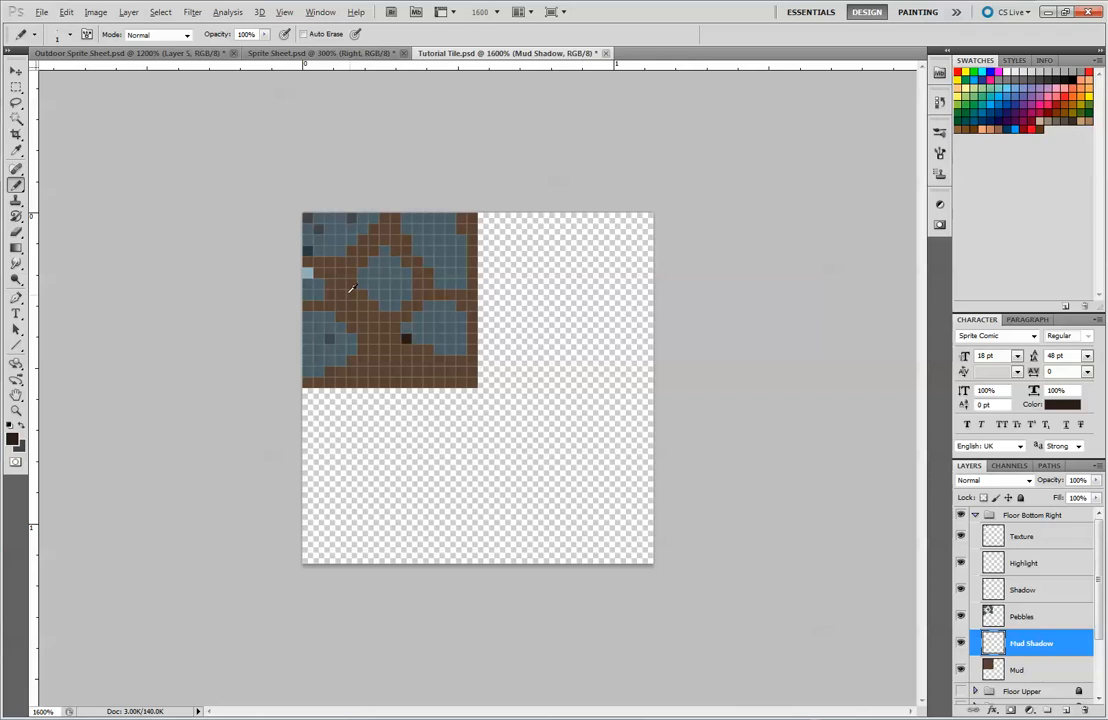
{"action": "left_click", "coordinate": [405, 336], "text": "alt"}
{"action": "left_click", "coordinate": [418, 349]}
{"action": "left_click", "coordinate": [429, 349]}
{"action": "left_click", "coordinate": [461, 361]}
{"action": "left_click", "coordinate": [362, 293]}
{"action": "left_click", "coordinate": [373, 305]}
{"action": "left_click", "coordinate": [395, 317]}
{"action": "left_click", "coordinate": [406, 305]}
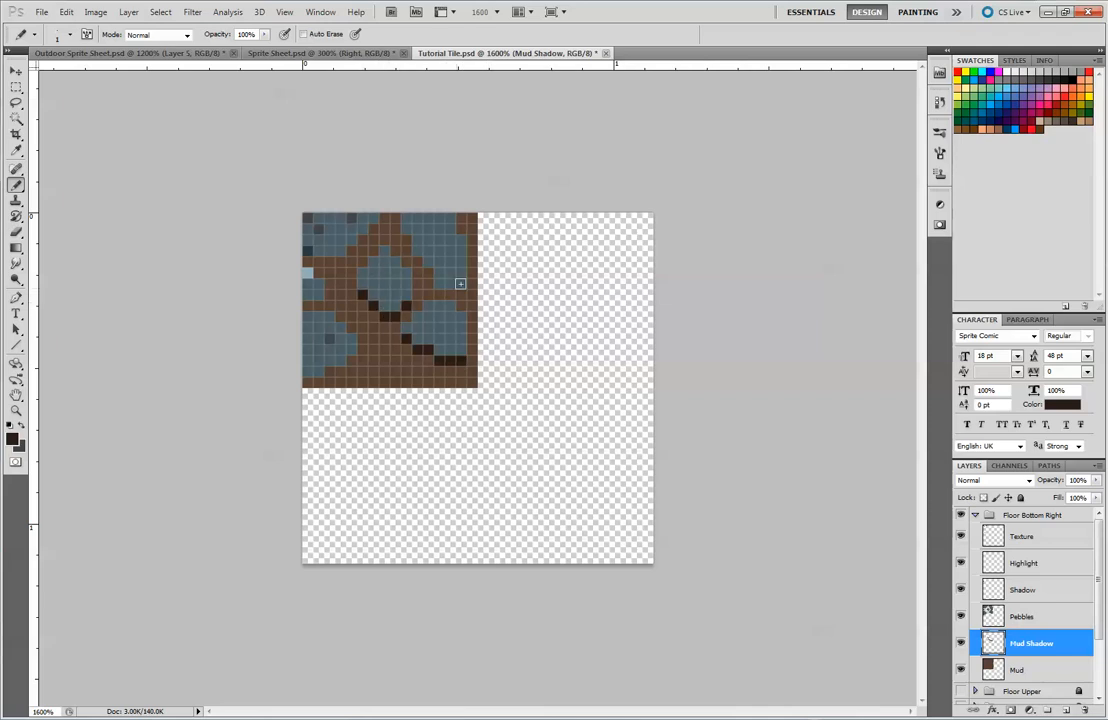
Draw dark mud shadows beneath the upper-left, upper-right and left-edge stones on the Mud Shadow layer
{"action": "left_click_drag", "start_coordinate": [307, 261], "coordinate": [340, 259]}
{"action": "left_click", "coordinate": [351, 249]}
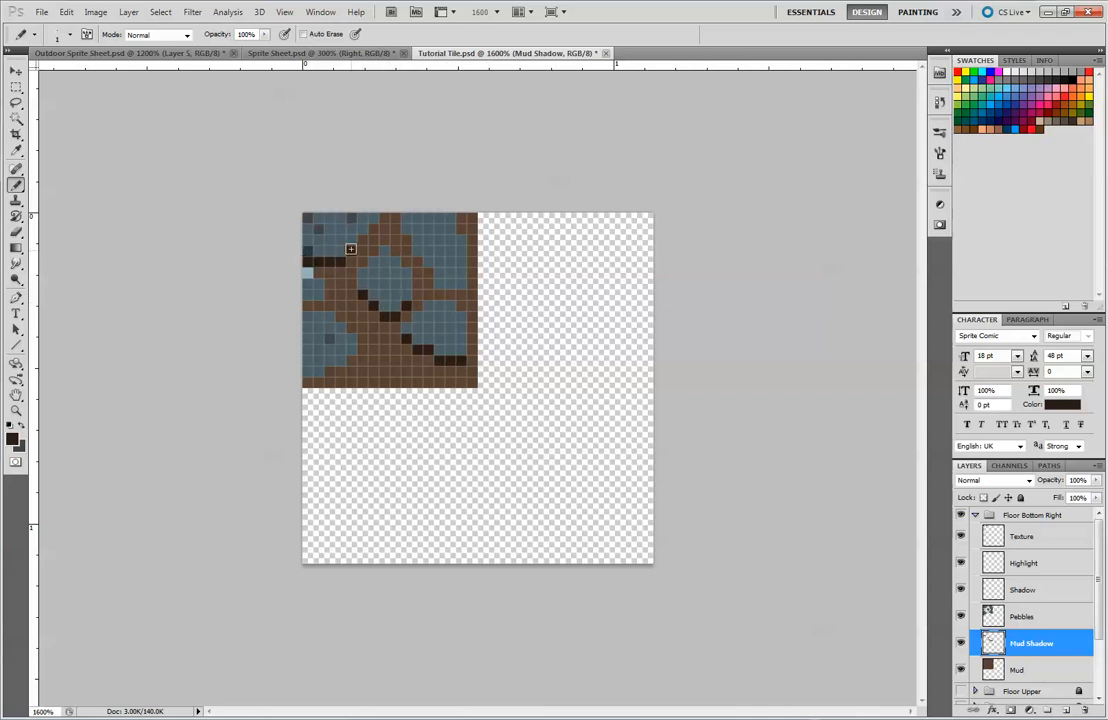
{"action": "left_click", "coordinate": [375, 230]}
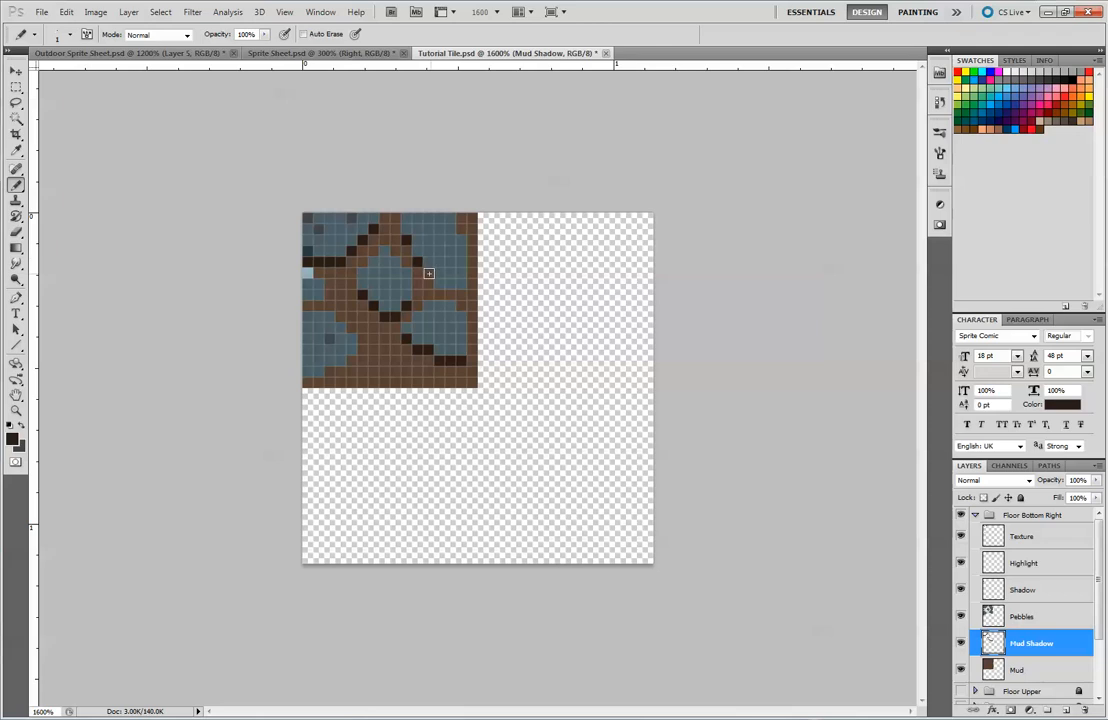
{"action": "left_click_drag", "start_coordinate": [441, 294], "coordinate": [454, 293]}
{"action": "left_click_drag", "start_coordinate": [309, 381], "coordinate": [320, 380]}
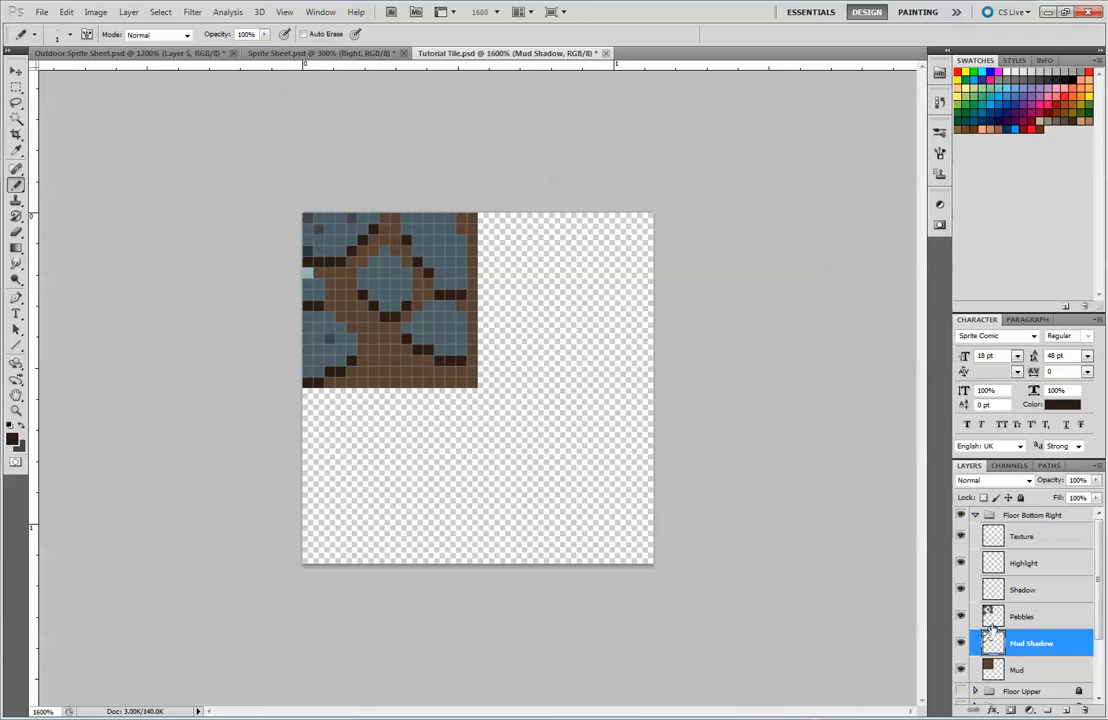
Sample the dark blue stone shade and draw shading along the lower edges of all the stones on the Shadow layer
{"action": "left_click", "coordinate": [323, 261], "text": "alt"}
{"action": "left_click", "coordinate": [995, 615]}
{"action": "left_click", "coordinate": [1040, 590]}
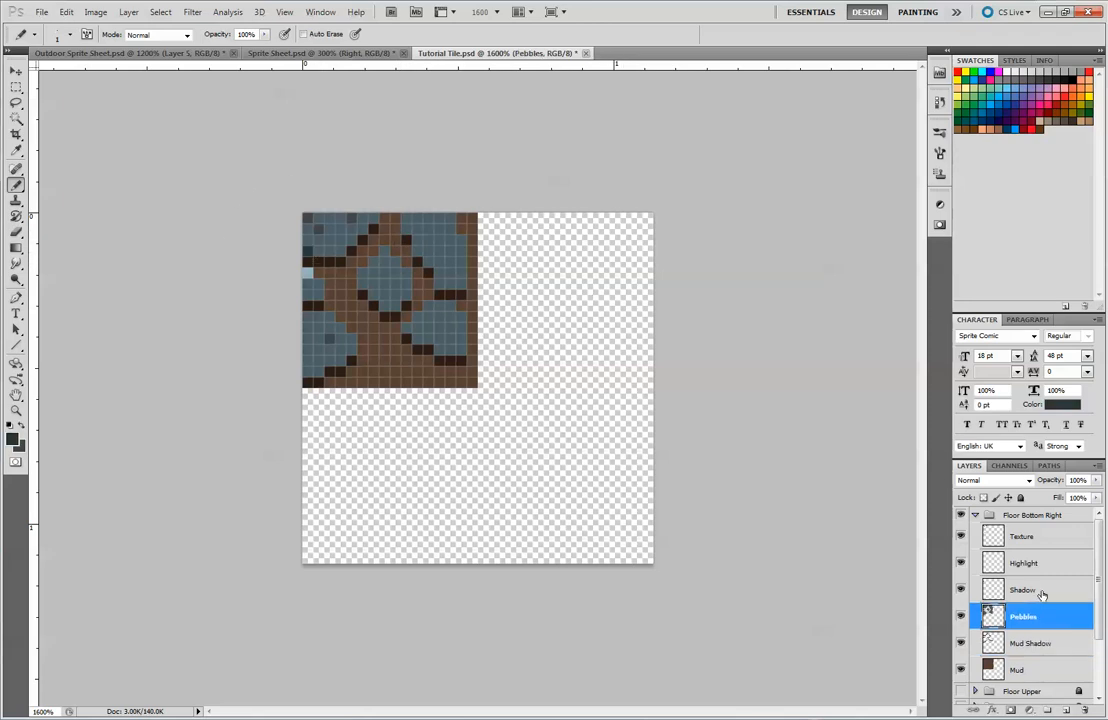
{"action": "left_click_drag", "start_coordinate": [337, 252], "coordinate": [362, 233]}
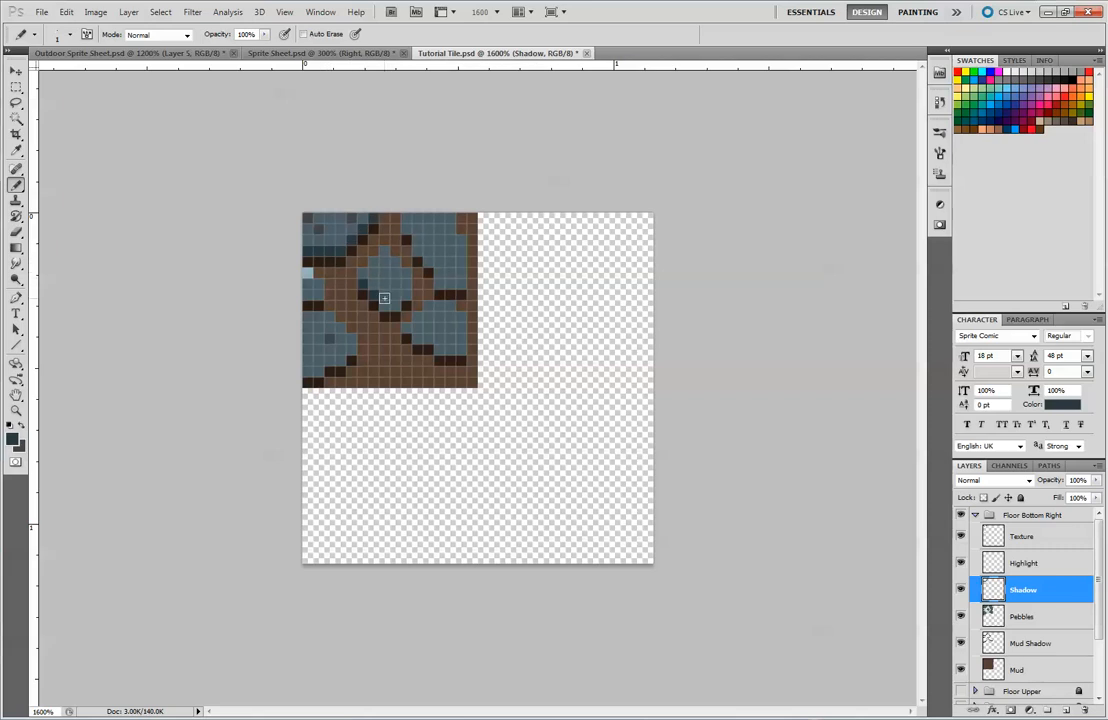
{"action": "left_click_drag", "start_coordinate": [398, 305], "coordinate": [407, 294]}
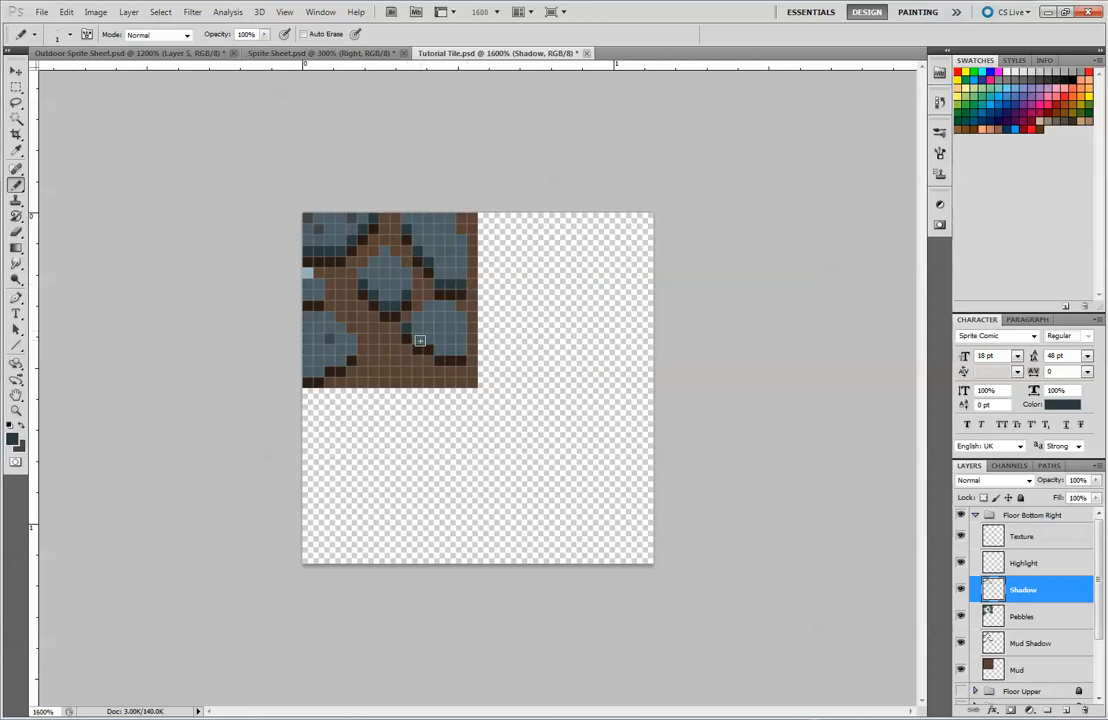
{"action": "left_click_drag", "start_coordinate": [447, 349], "coordinate": [463, 349]}
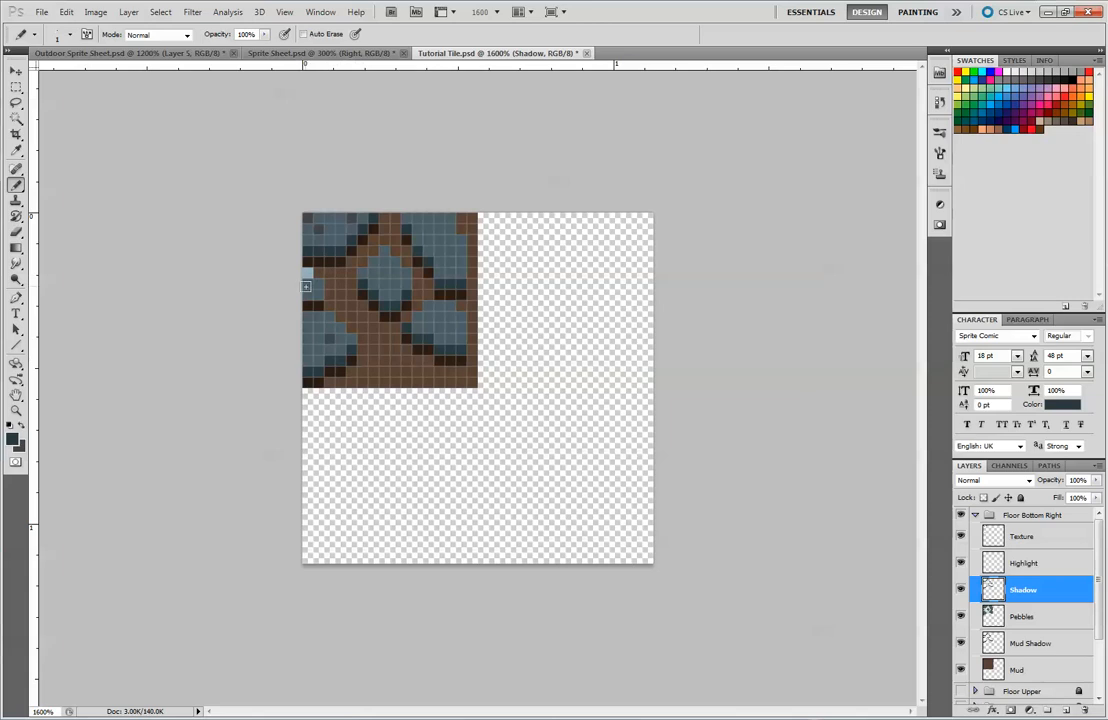
On the Highlight layer, sample the light blue pixel and draw highlights along the upper edges of the lower-left, central, lower-right and upper-right stones
{"action": "left_click", "coordinate": [1053, 562]}
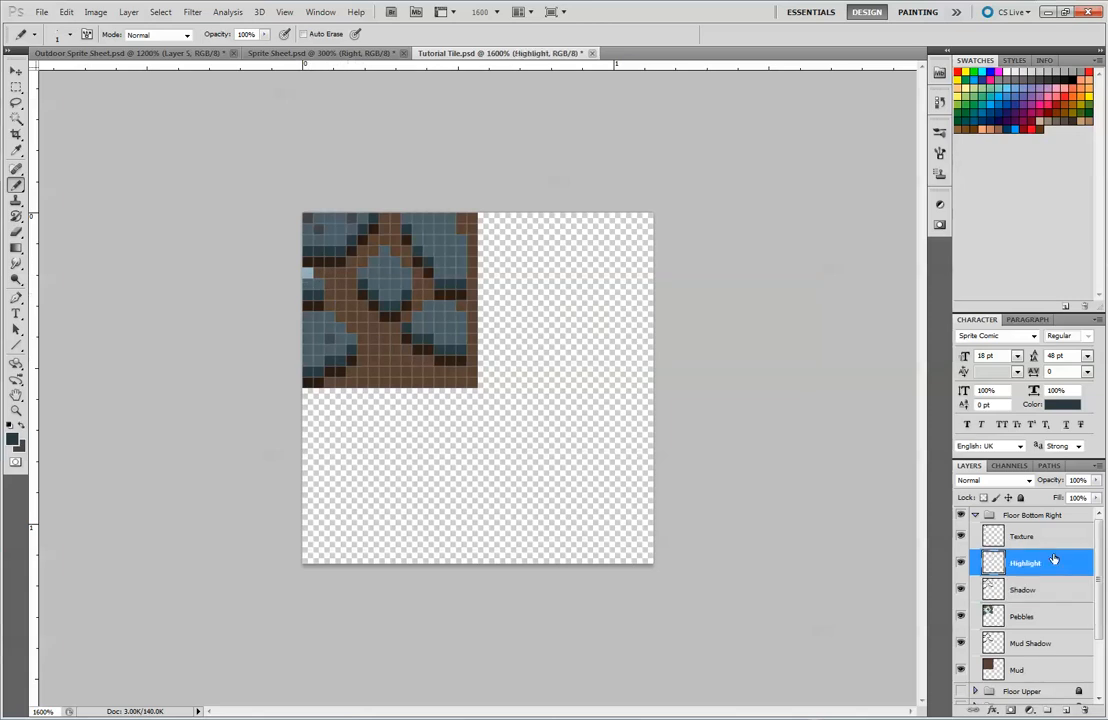
{"action": "left_click", "coordinate": [310, 273], "text": "alt"}
{"action": "mouse_move", "coordinate": [306, 316]}
{"action": "left_mouse_down"}
{"action": "mouse_move", "coordinate": [325, 315]}
{"action": "mouse_move", "coordinate": [351, 337]}
{"action": "left_mouse_up"}
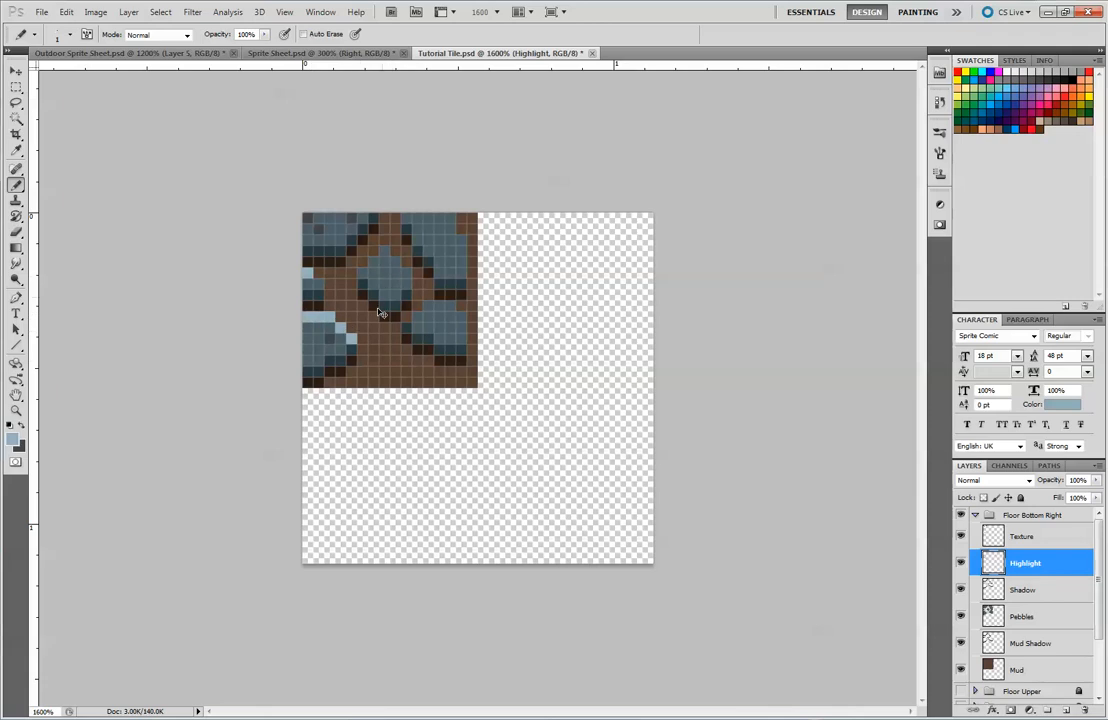
{"action": "left_click", "coordinate": [317, 285]}
{"action": "key", "text": "ctrl+z"}
{"action": "left_click_drag", "start_coordinate": [385, 249], "coordinate": [396, 260]}
{"action": "left_click_drag", "start_coordinate": [429, 305], "coordinate": [451, 305]}
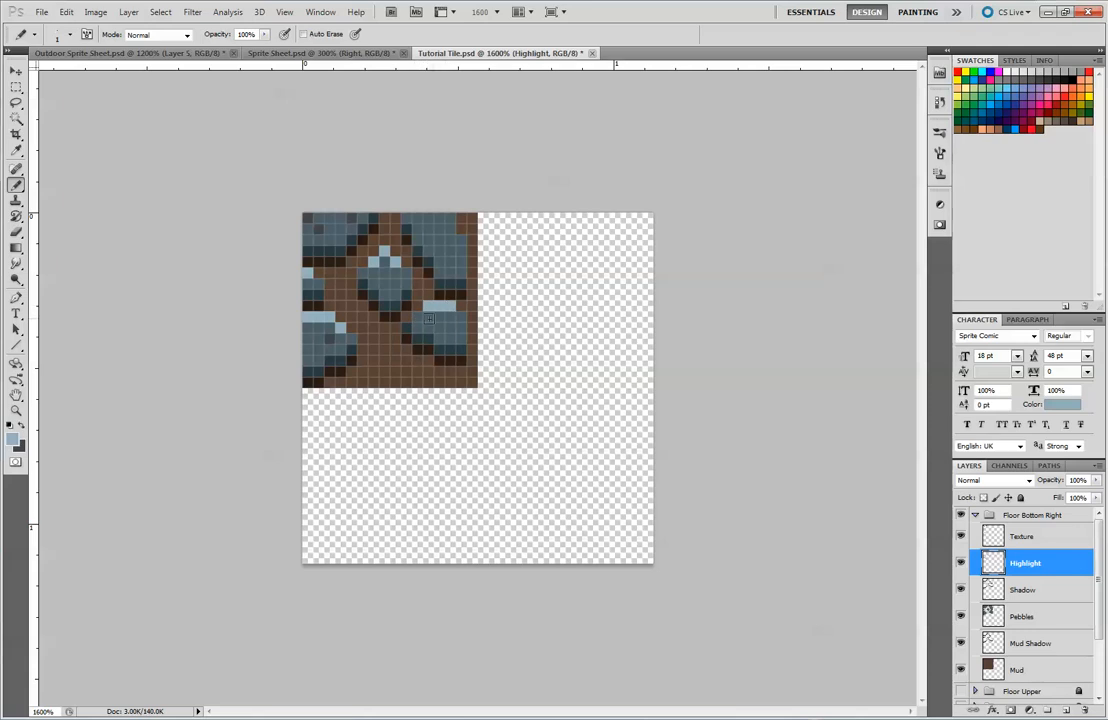
{"action": "left_click", "coordinate": [419, 316]}
{"action": "left_click", "coordinate": [460, 236]}
Sample the dark grey speckle colour and scatter single texture pixels over the stones on the Texture layer
{"action": "left_click", "coordinate": [1030, 538]}
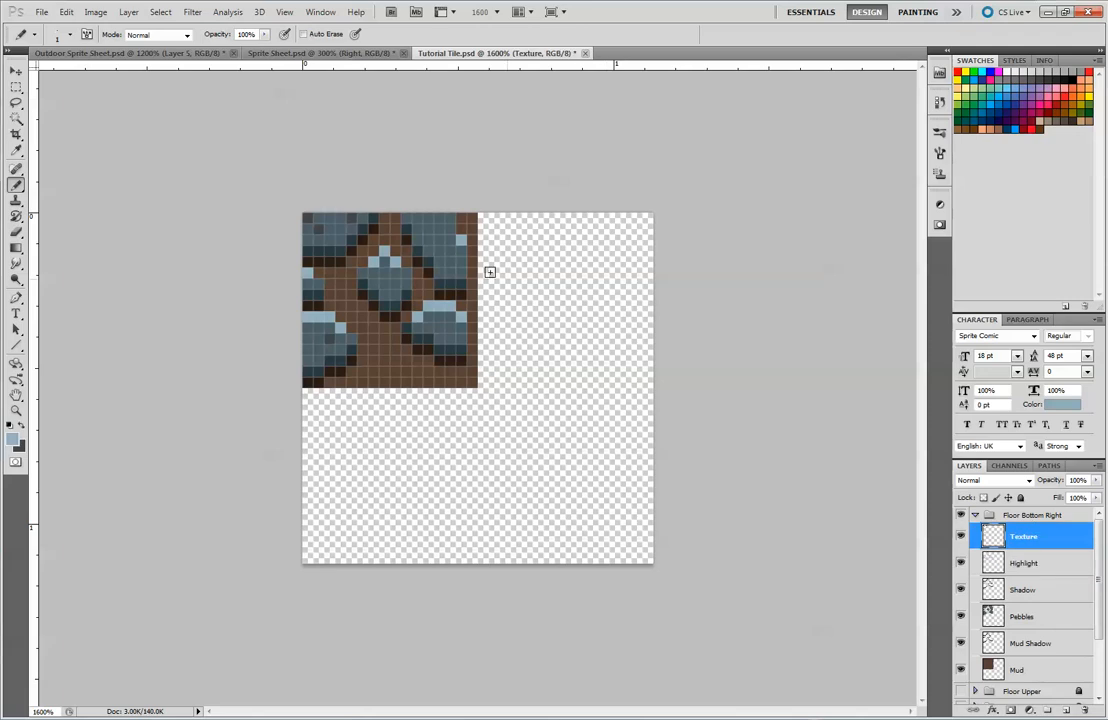
{"action": "left_click", "coordinate": [355, 265], "text": "alt"}
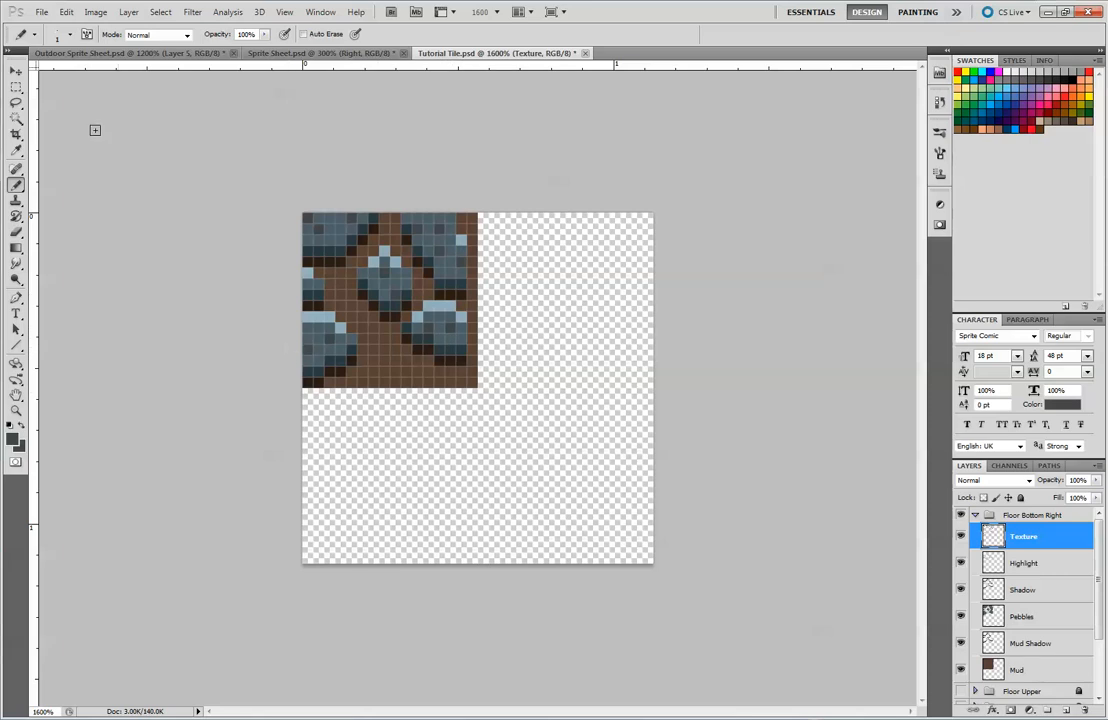
Copy the merged 16 x 16 px shaded tile into the Outdoor Sprite Sheet and fit it into the empty bottom-right corner
{"action": "left_click", "coordinate": [17, 88]}
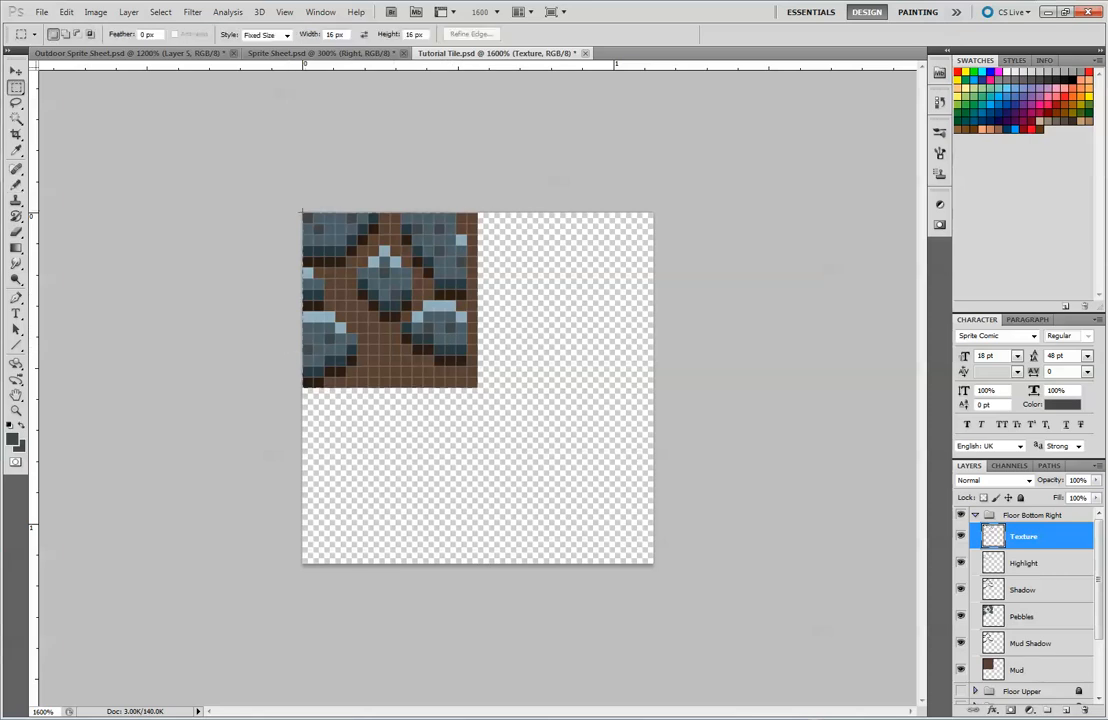
{"action": "left_click", "coordinate": [305, 214]}
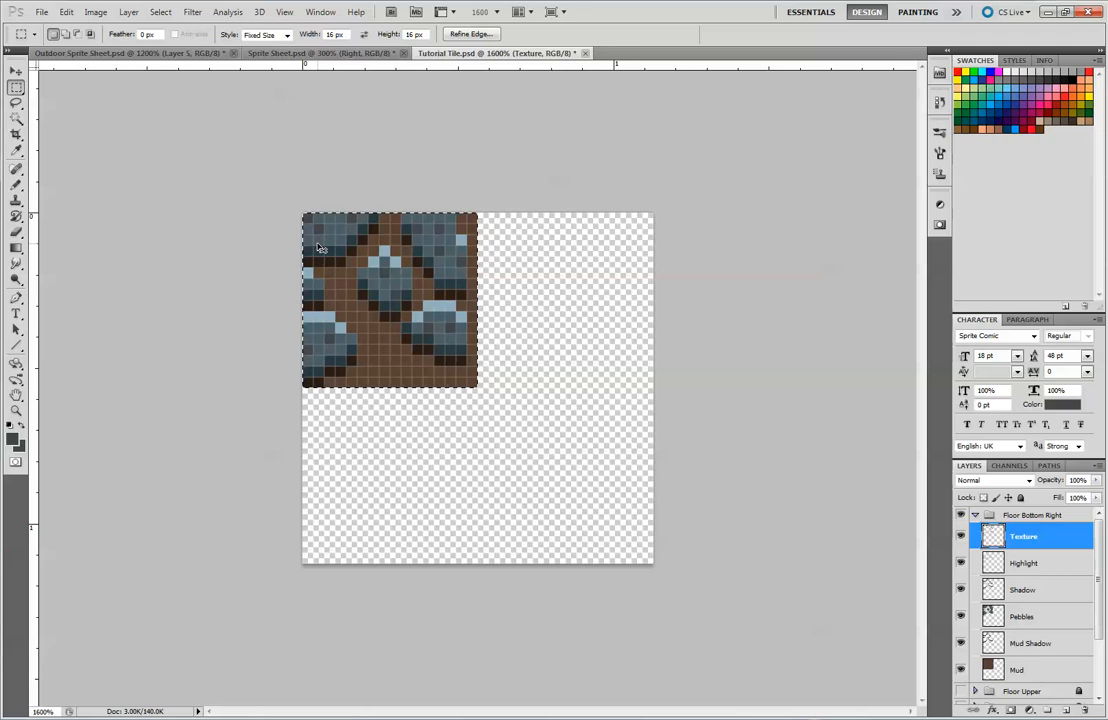
{"action": "left_click", "coordinate": [350, 53]}
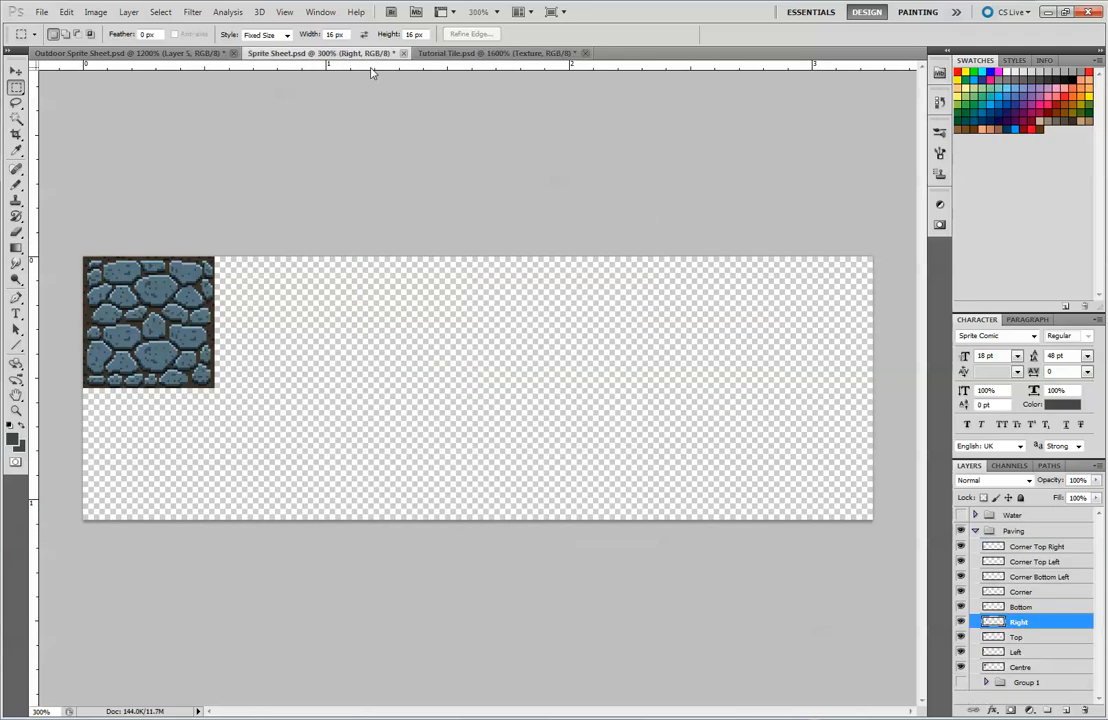
{"action": "left_click", "coordinate": [200, 53]}
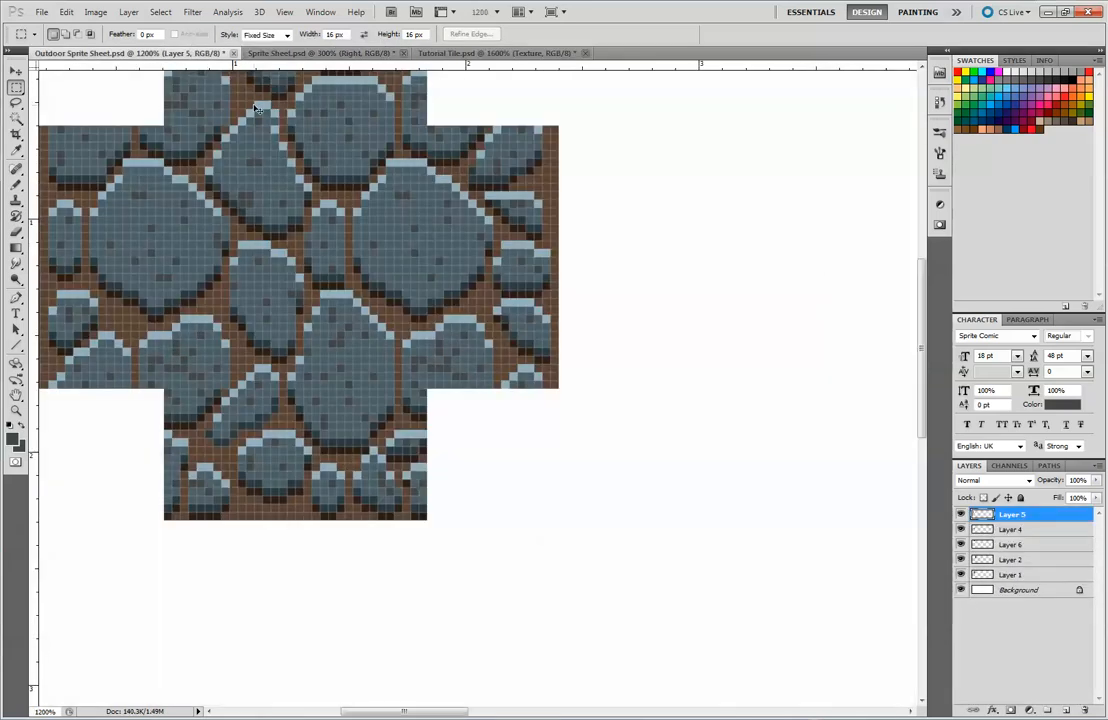
{"action": "key", "text": "ctrl+v"}
{"action": "left_click", "coordinate": [17, 69]}
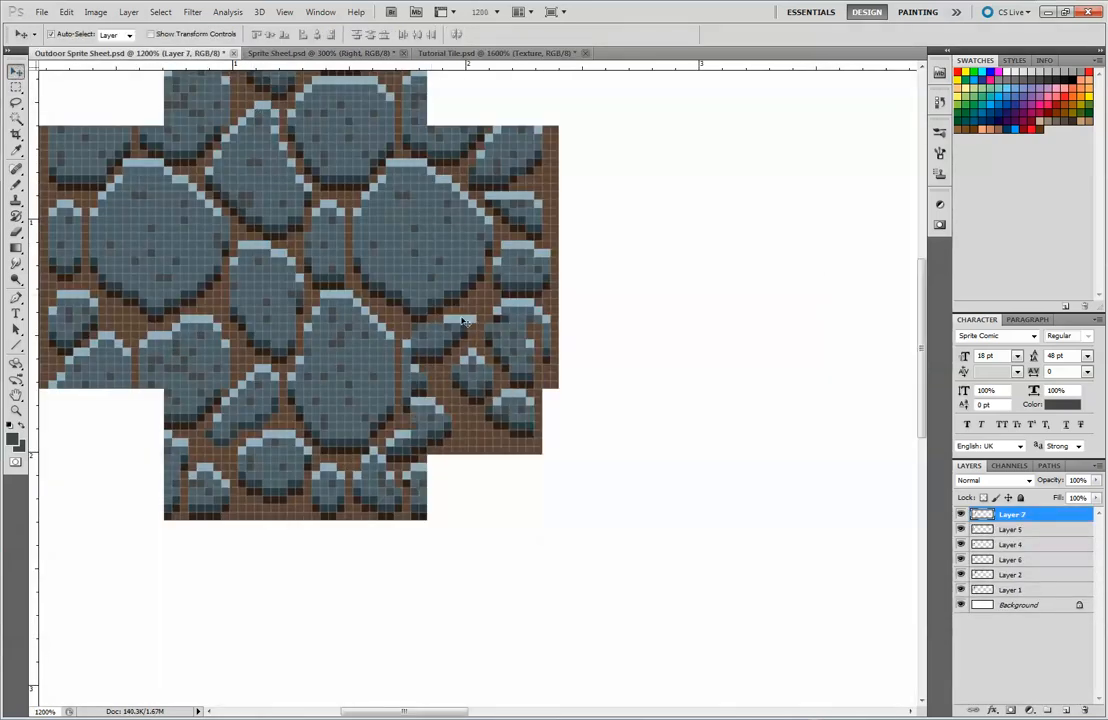
{"action": "left_click_drag", "start_coordinate": [502, 418], "coordinate": [518, 484]}
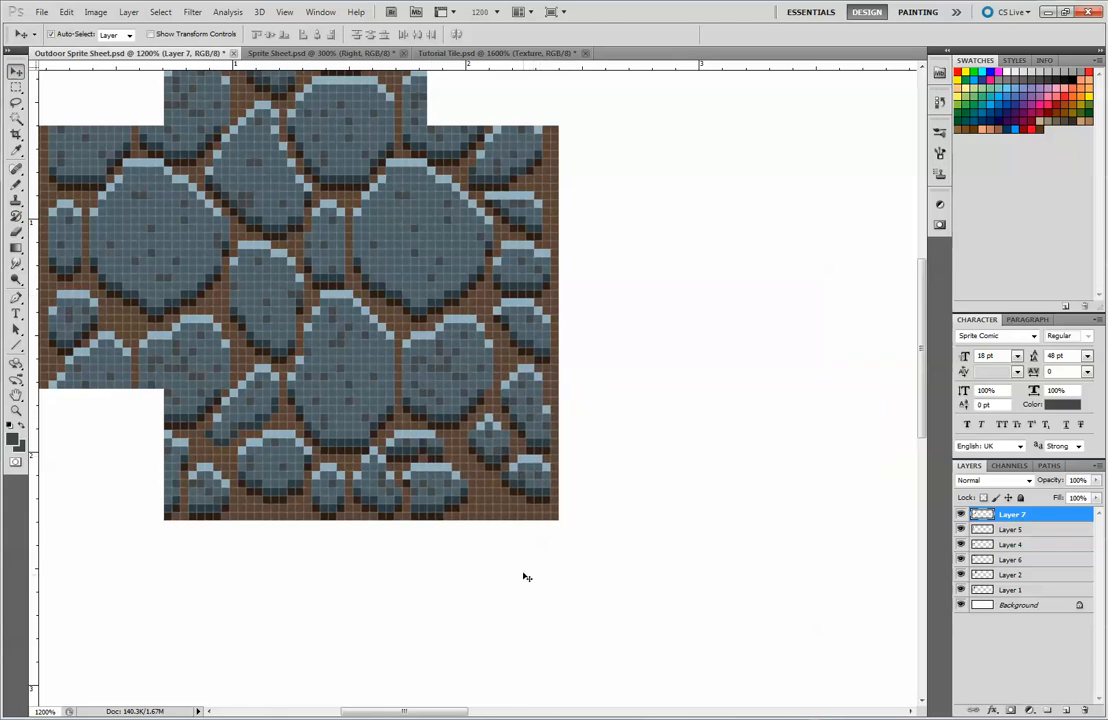
{"action": "key", "text": "space"}
{"action": "left_click_drag", "start_coordinate": [646, 320], "coordinate": [749, 420]}
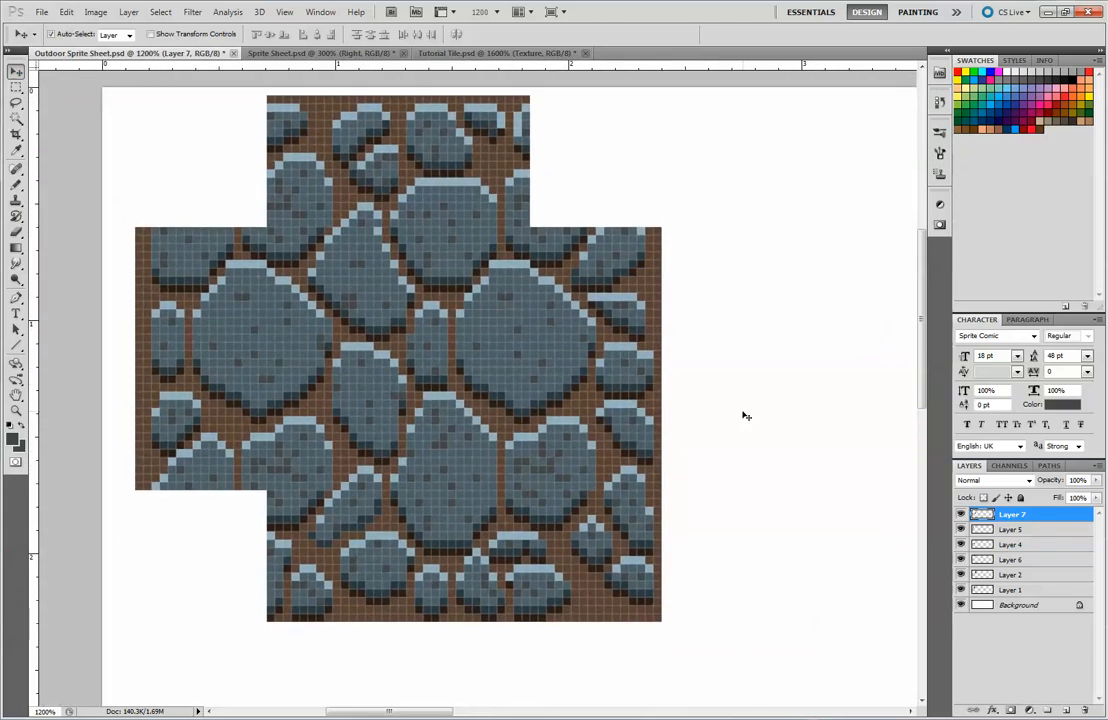